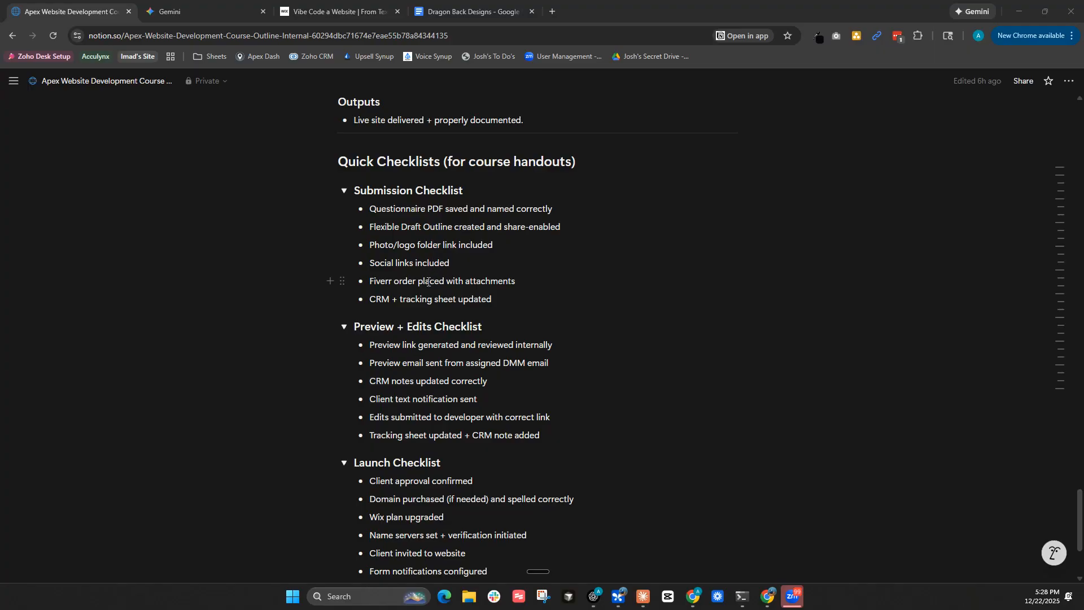
Delete the "Fiverr order placed with attachments" item from the Submission Checklist.
click(342, 281)
key(Delete)
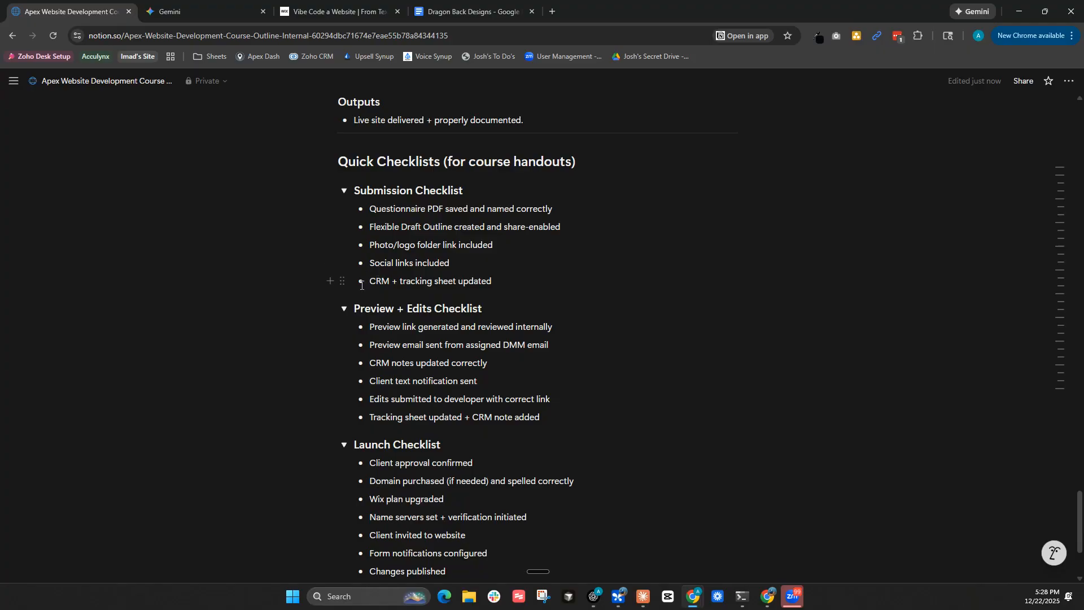
scroll(356, 281, down, 2)
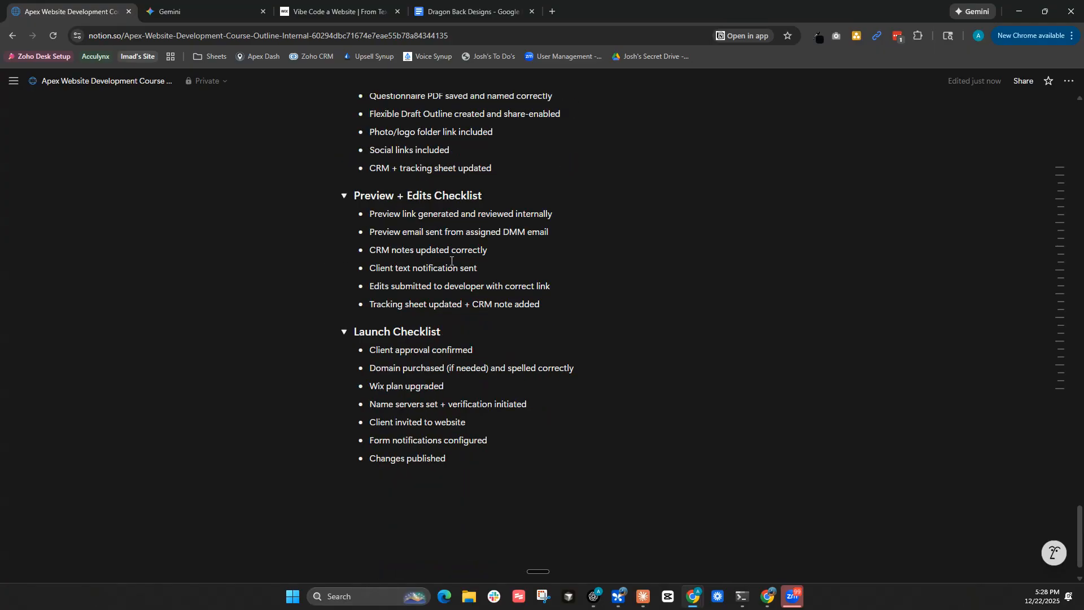
scroll(407, 170, down, 1)
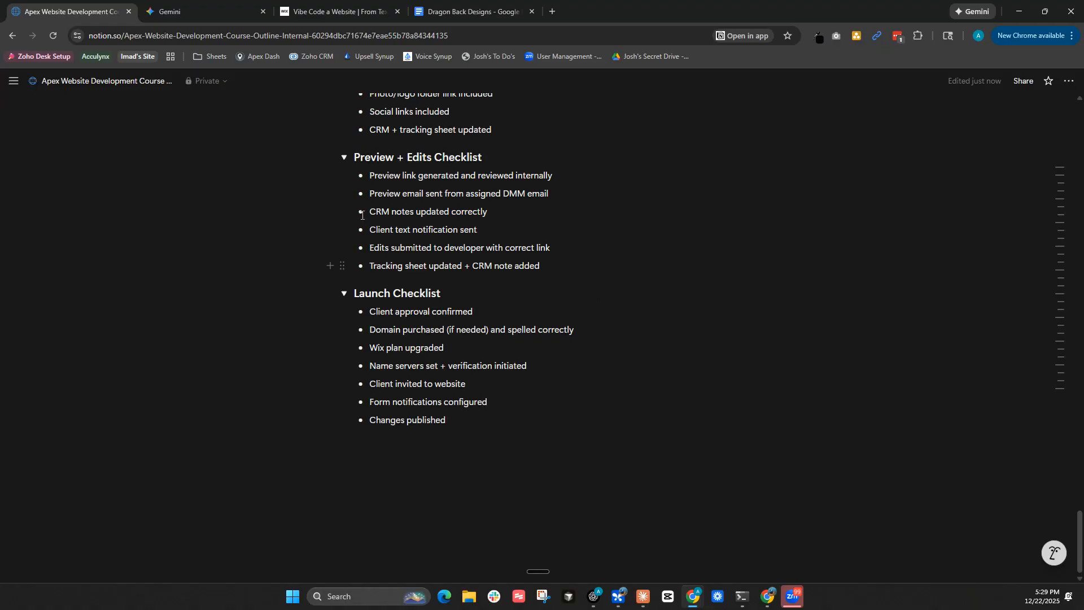
Switch to the Ai Web Dev gem in Gemini, send "Help us create a website for Dragon Back Designs designs." and read the reply.
click(192, 14)
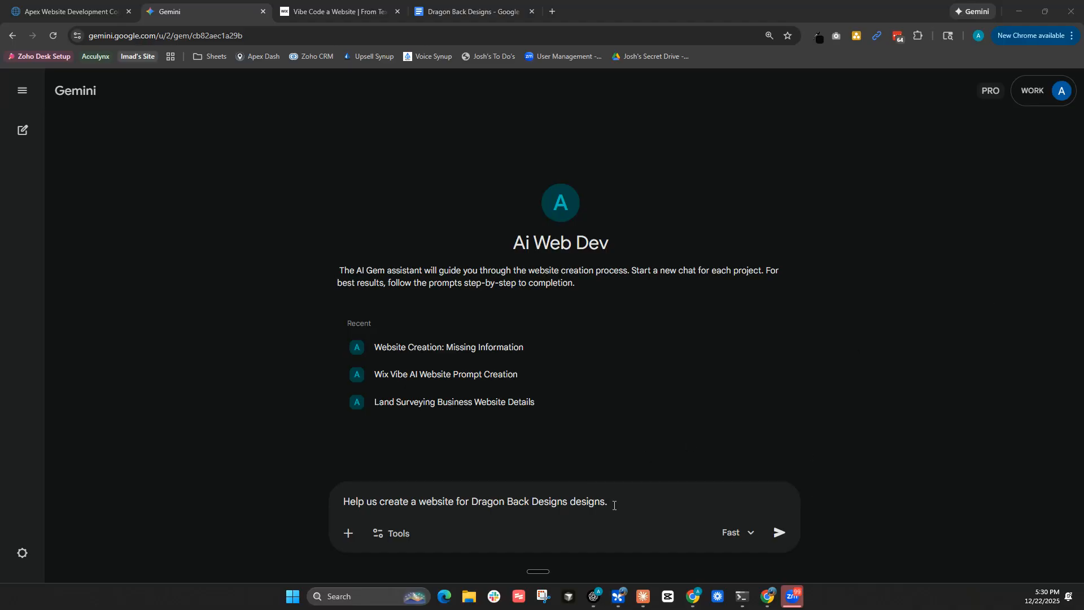
drag(615, 505, 253, 523)
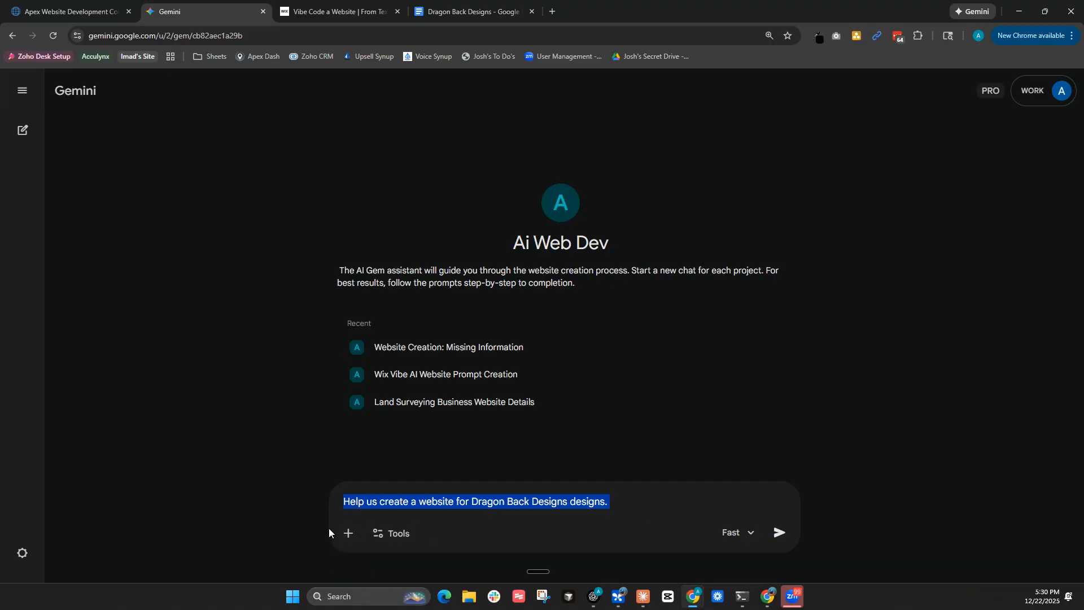
key(Return)
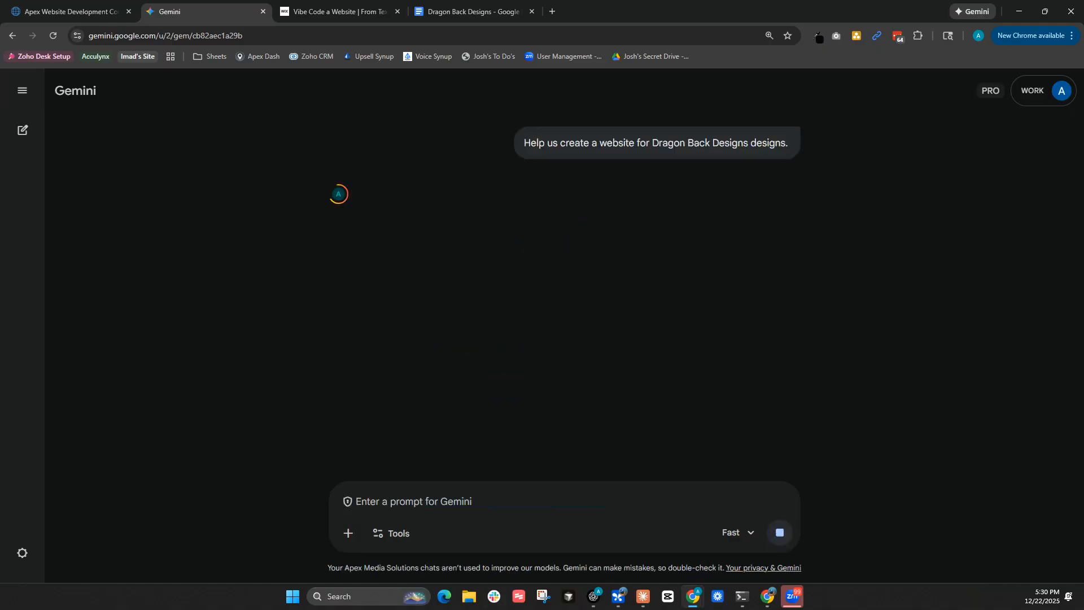
drag(367, 255, 797, 265)
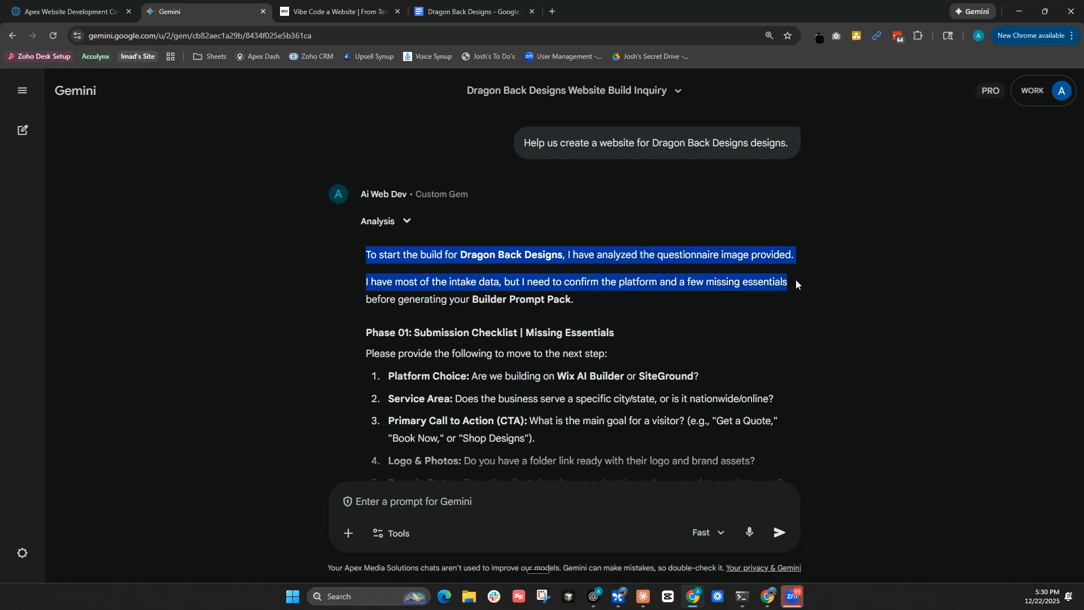
scroll(779, 288, down, 1)
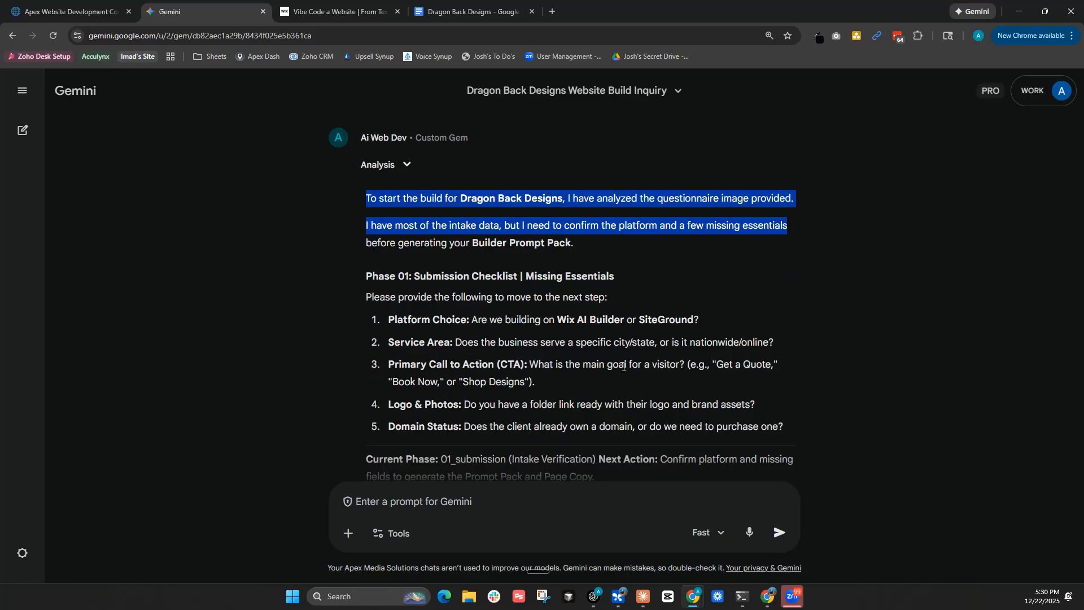
scroll(568, 390, down, 1)
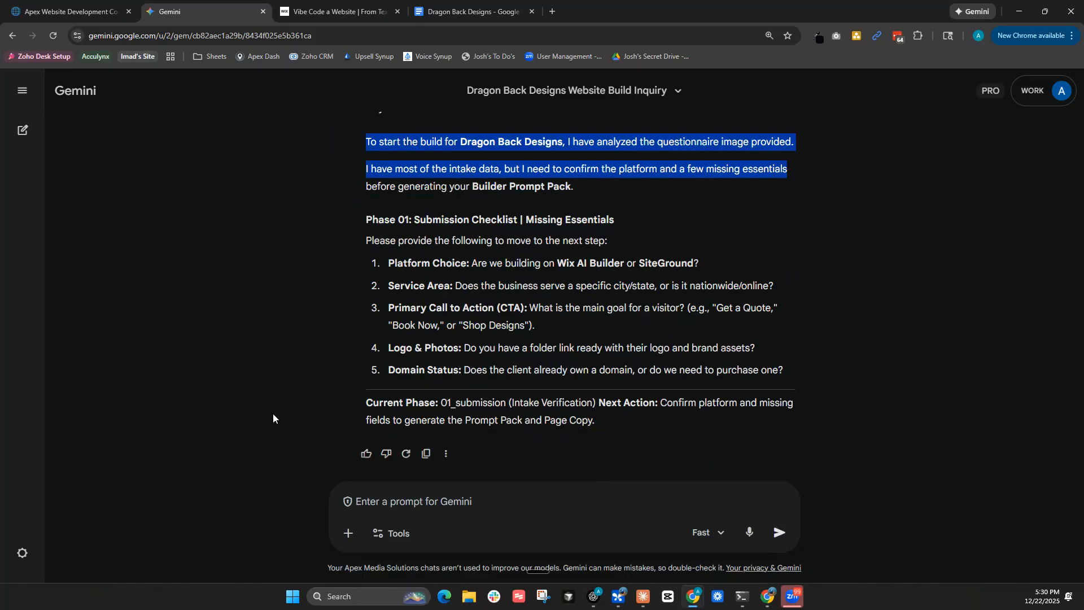
click(350, 529)
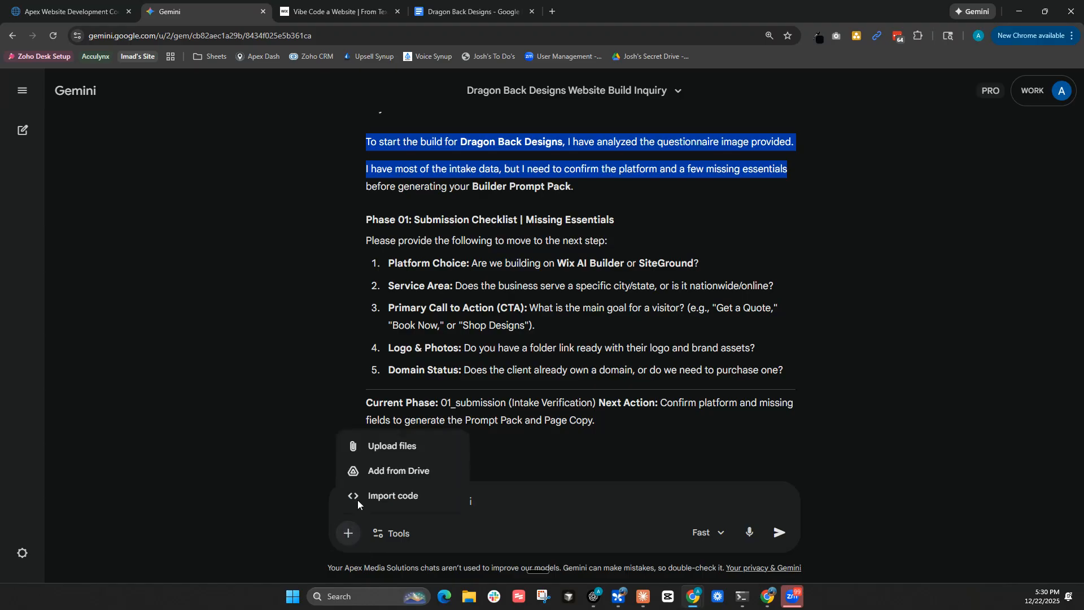
click(380, 448)
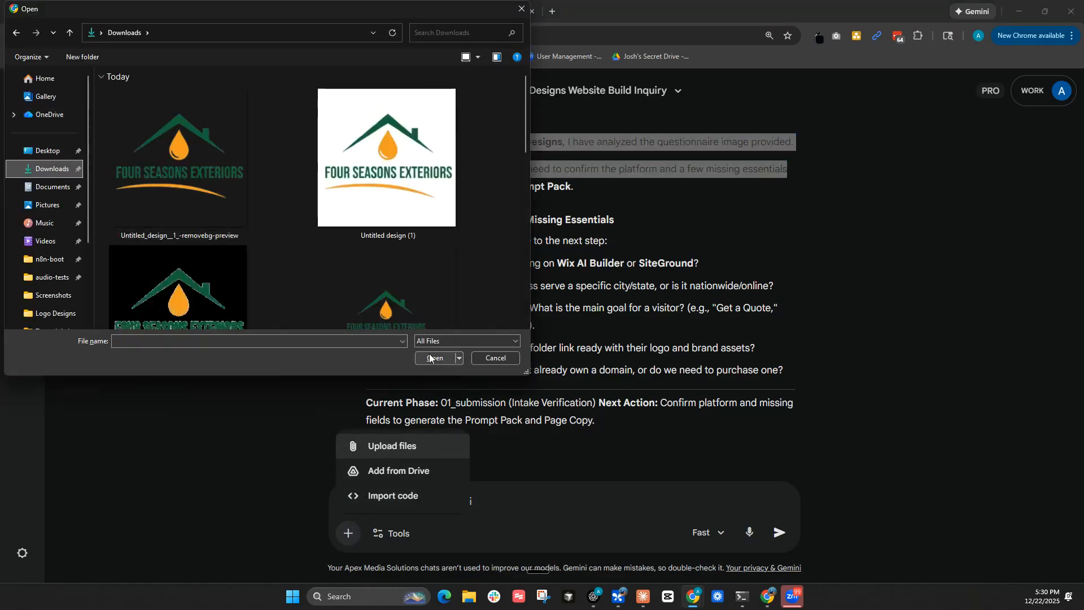
click(487, 358)
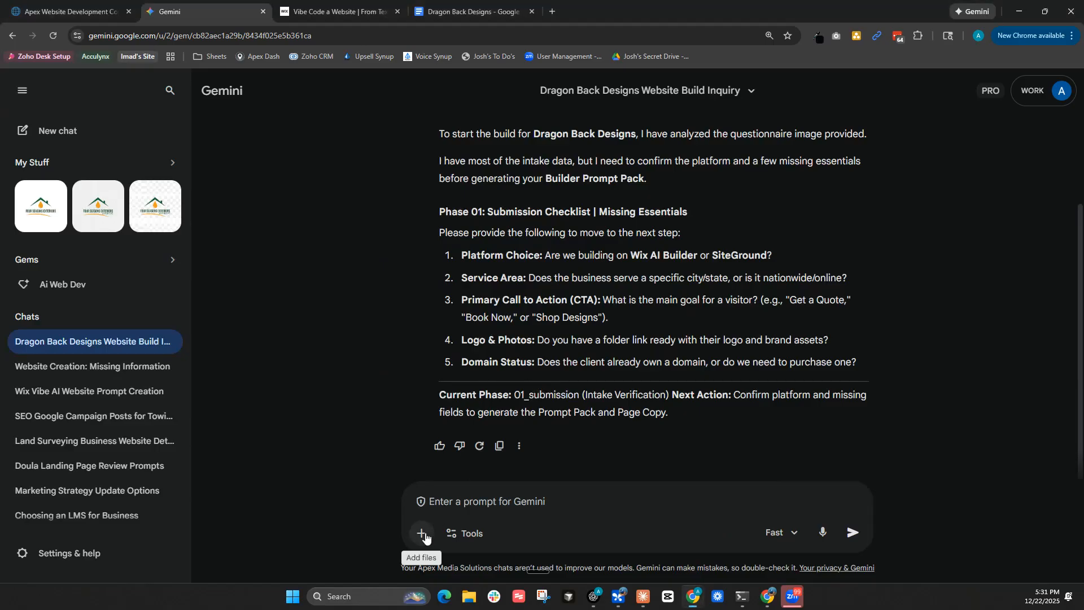
Attach the recent Dragon Back Designs document from Google Drive to the Gemini prompt.
click(423, 536)
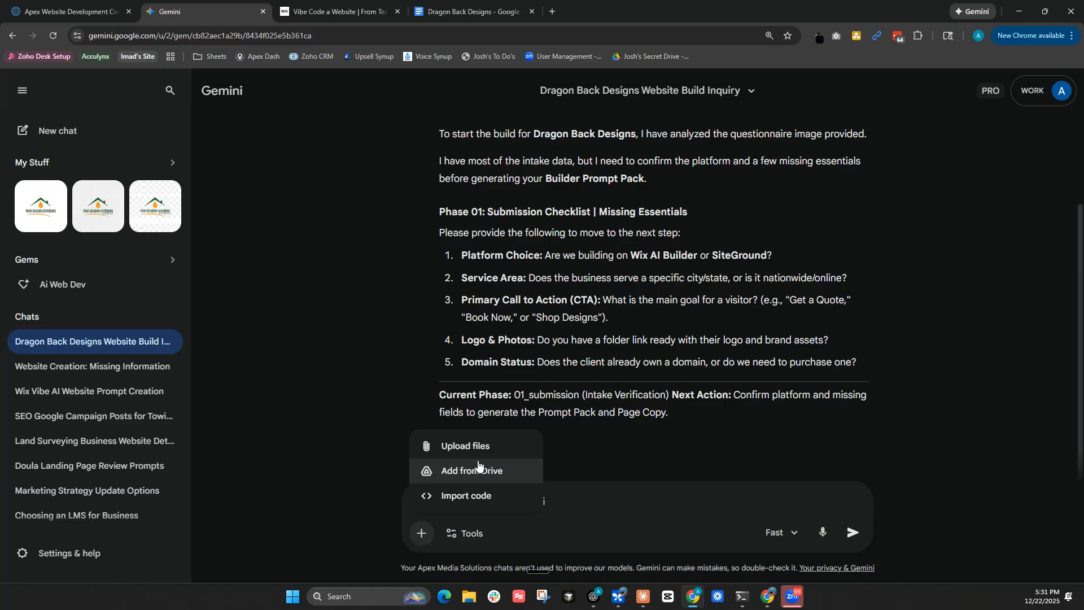
click(453, 477)
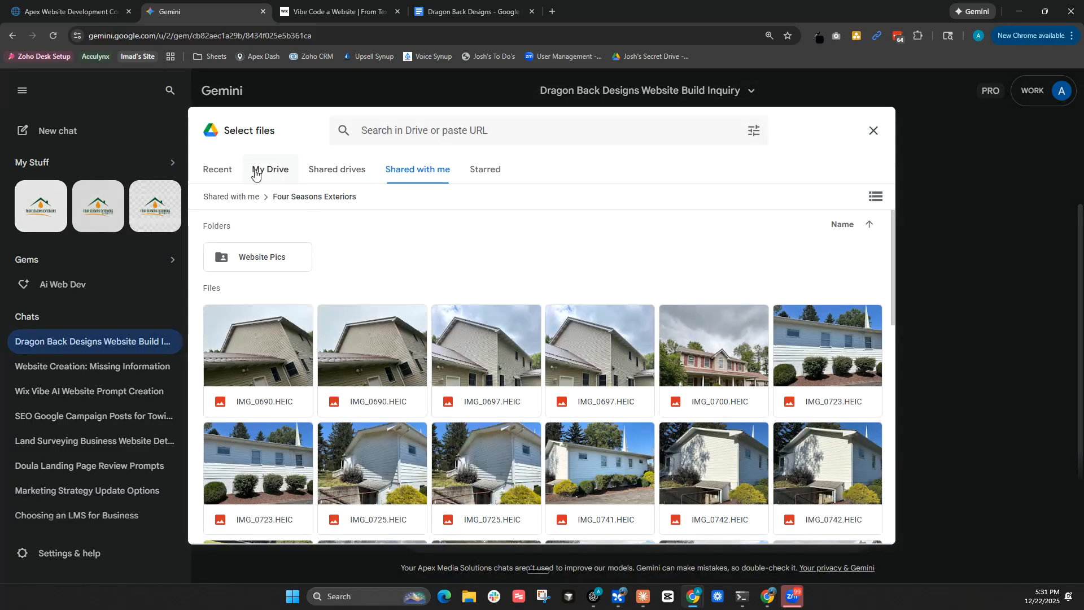
click(225, 176)
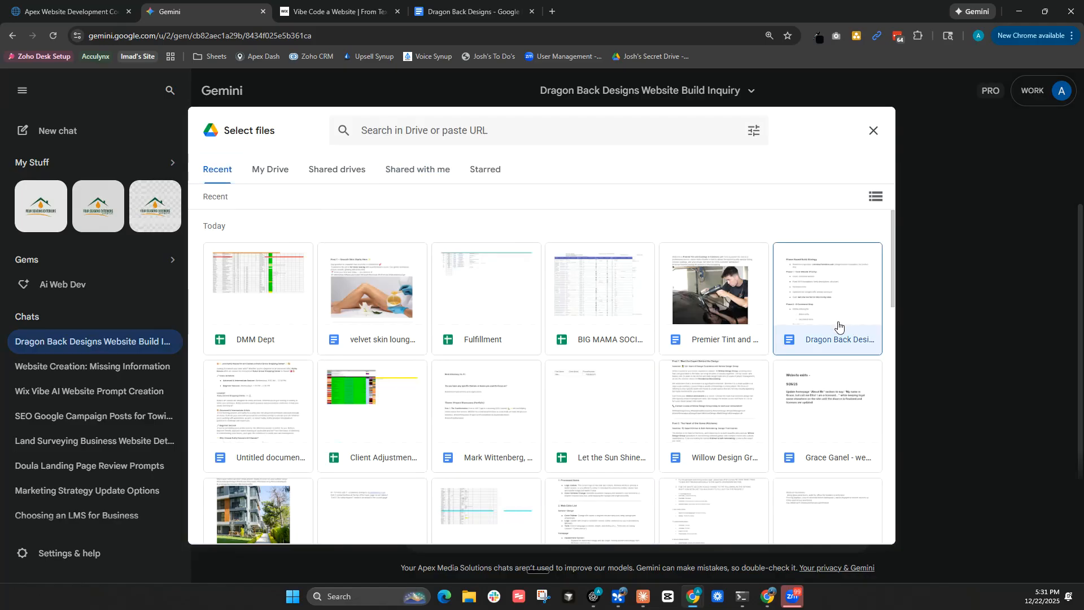
click(834, 342)
click(868, 525)
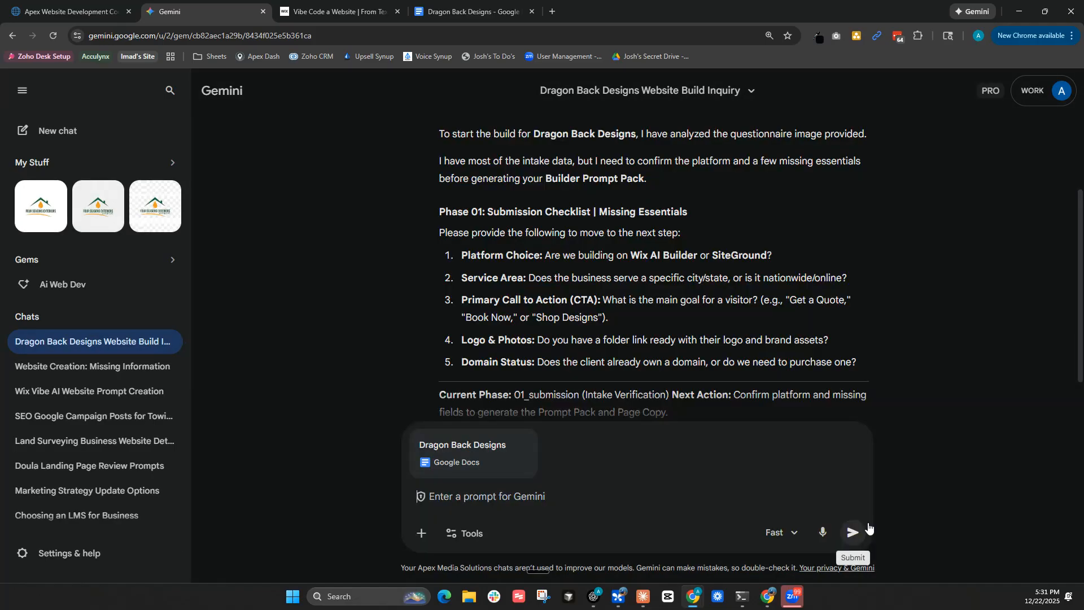
Send the attached document with the message "Here is the questionaire for the website".
text(Here is )
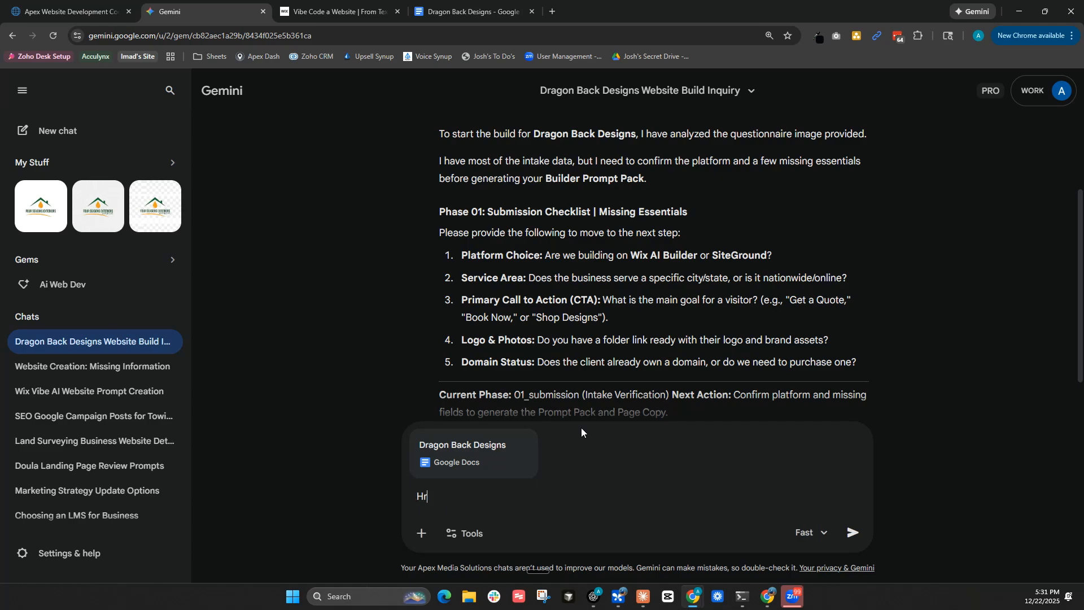
text(the questionaire for the websot)
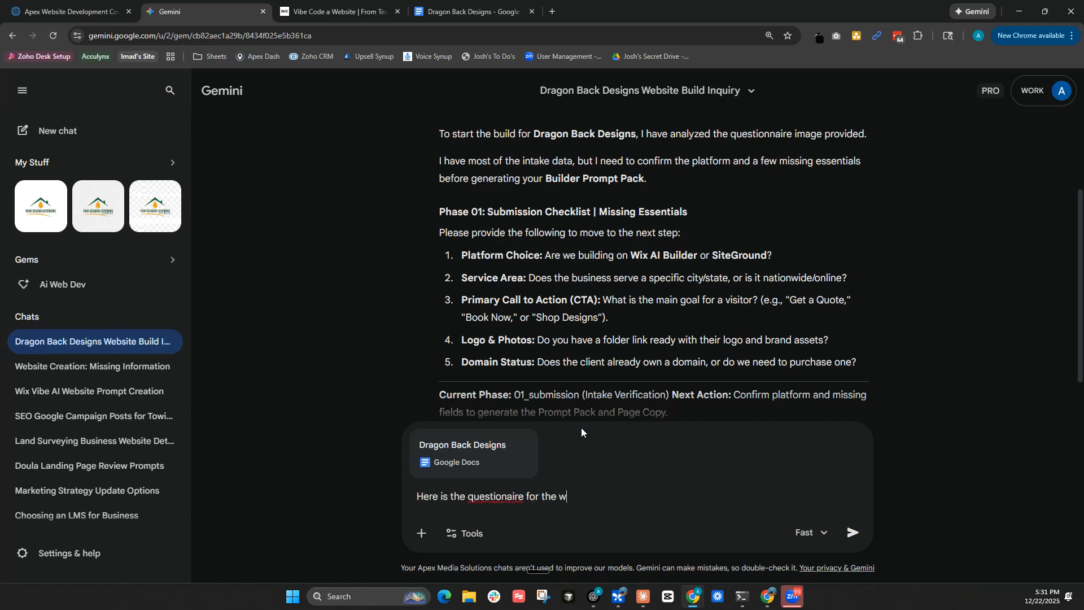
key(BackSpace)
key(BackSpace)
text(ite)
key(Return)
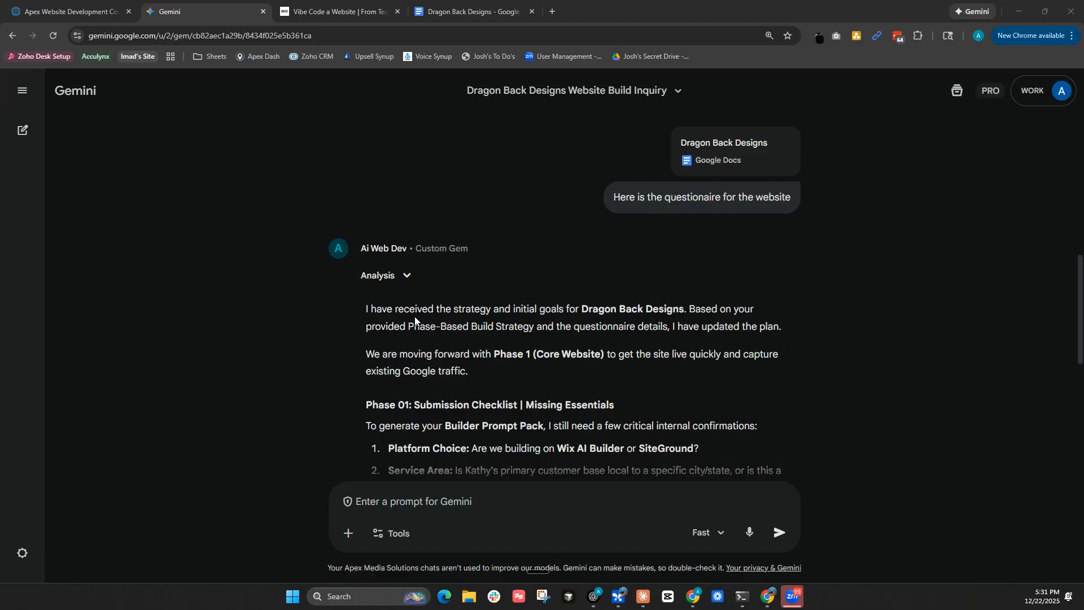
Review the gem's reply, especially its questions on platform choice, service area, logo and photos, and domain status.
drag(586, 303, 672, 308)
drag(361, 314, 496, 331)
click(501, 352)
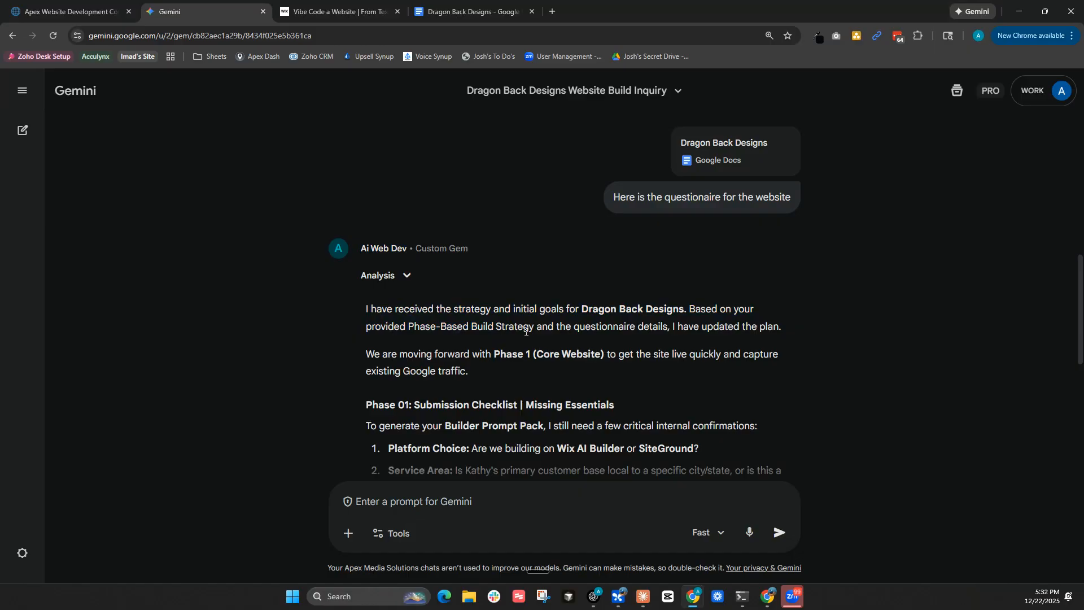
scroll(640, 331, down, 1)
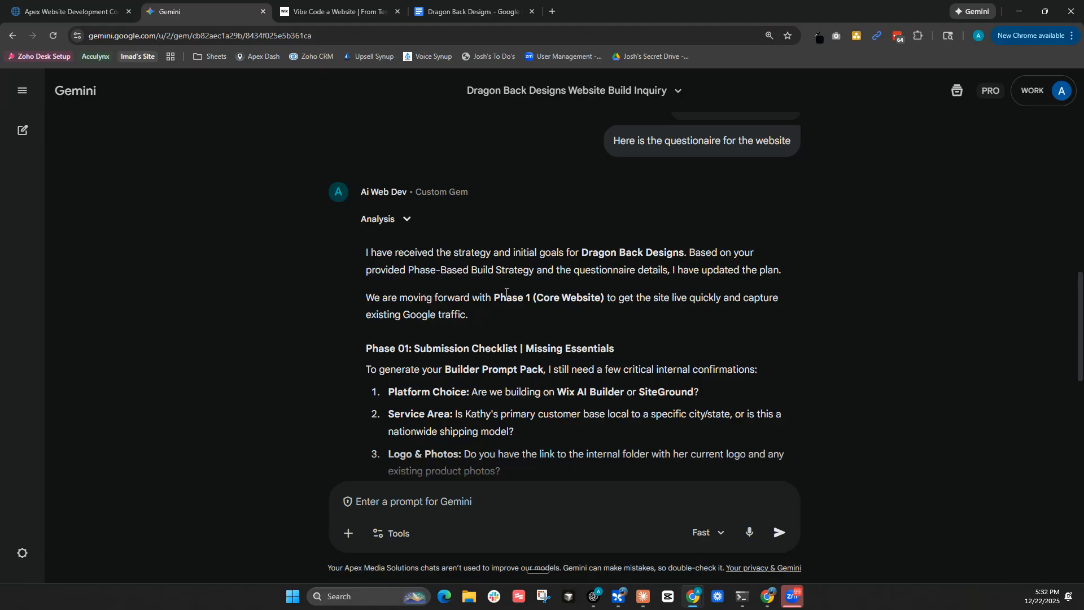
scroll(665, 317, down, 1)
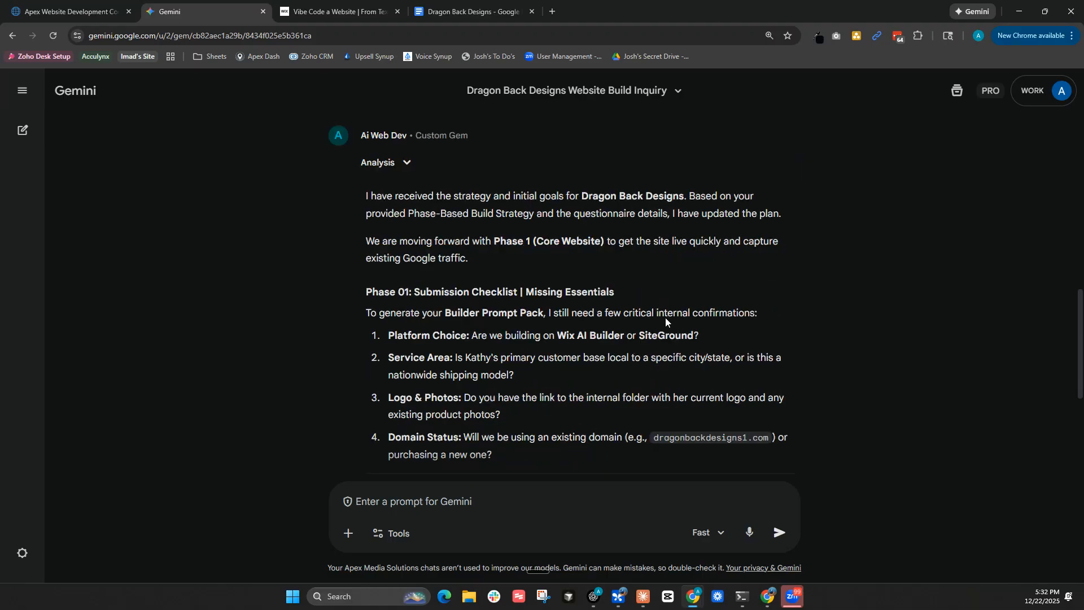
scroll(493, 294, down, 1)
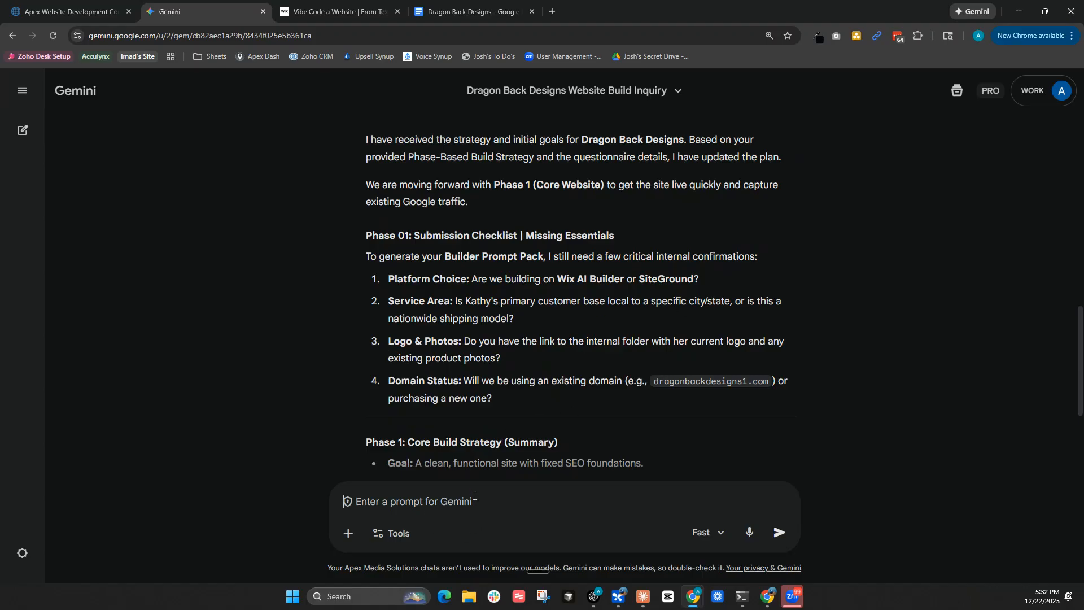
drag(389, 279, 724, 285)
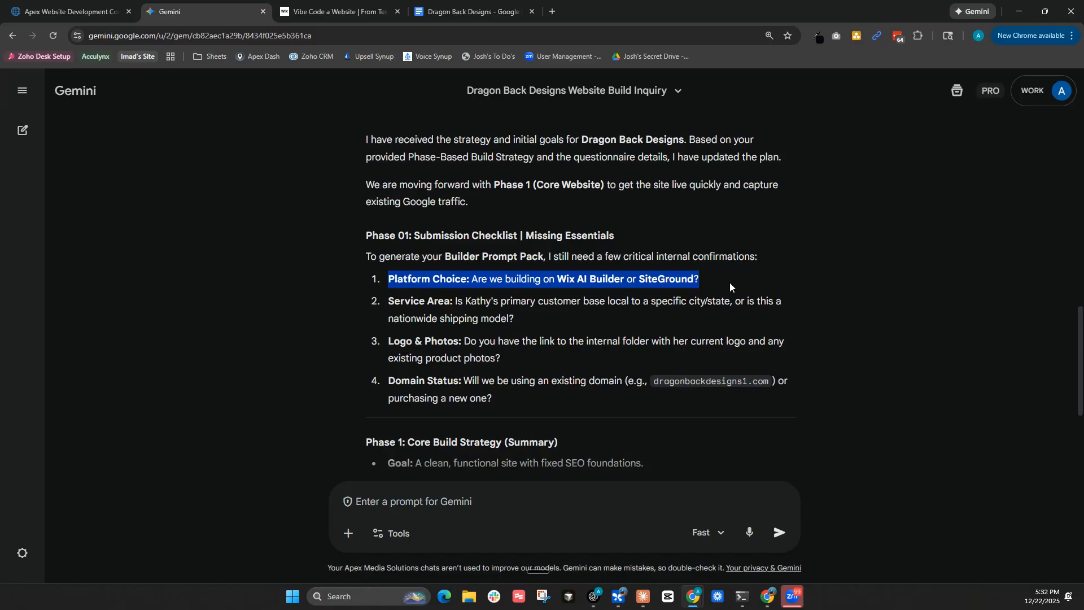
drag(456, 301, 559, 322)
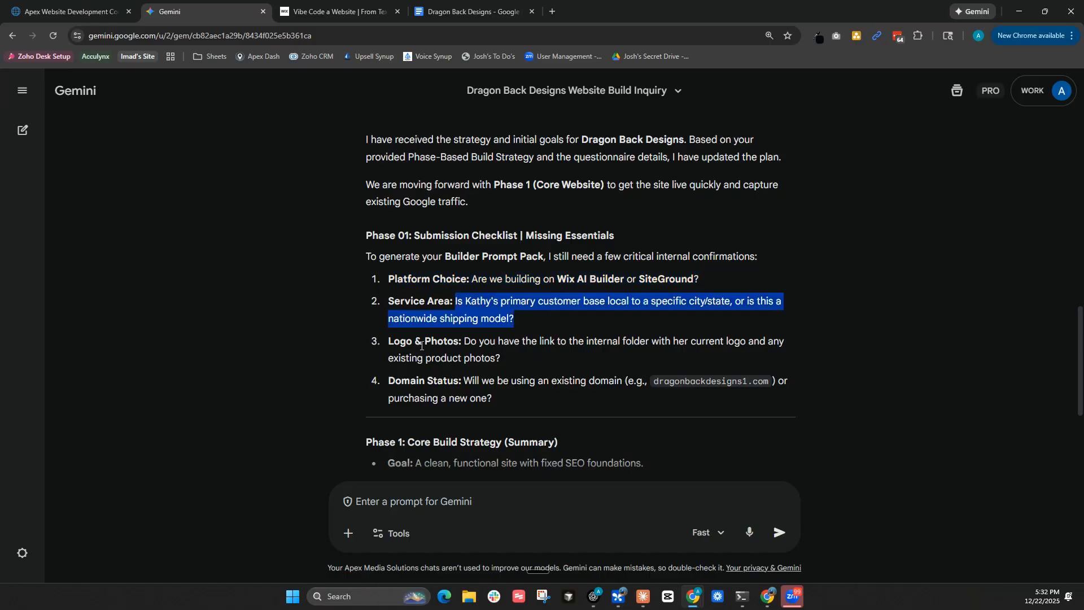
drag(464, 341, 502, 360)
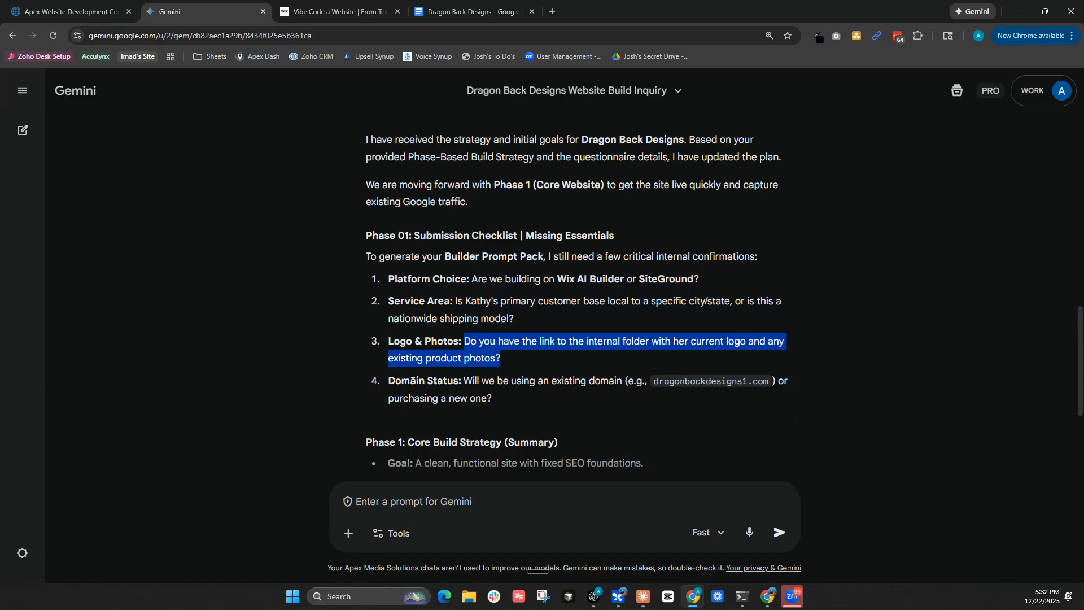
drag(465, 381, 667, 398)
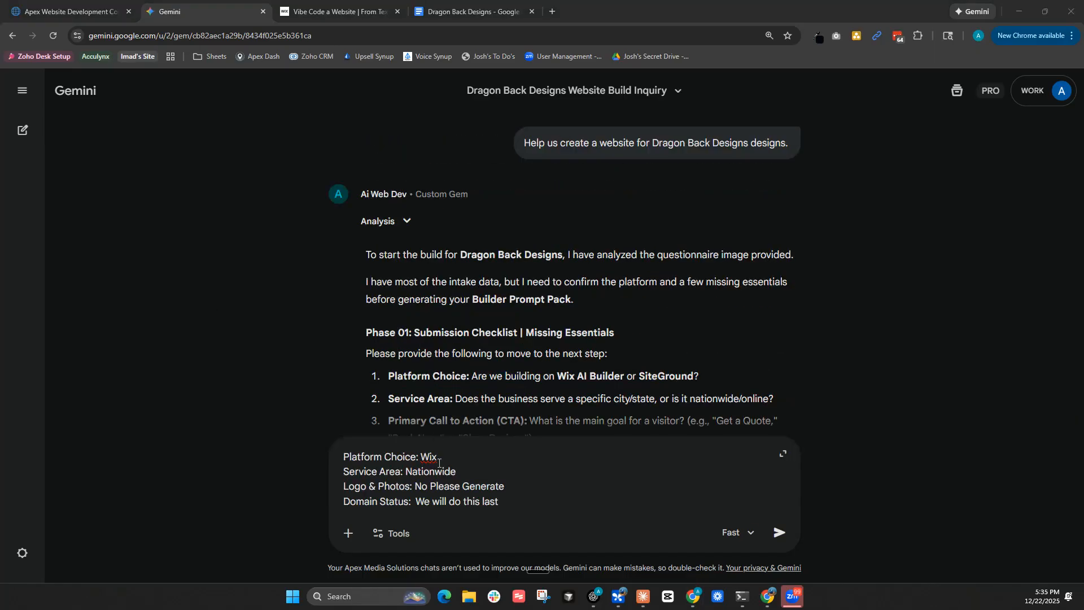
Copy the reference address LimitlessTransfers.com from the Dragon Back Designs document and open that site in a new browser tab.
click(468, 11)
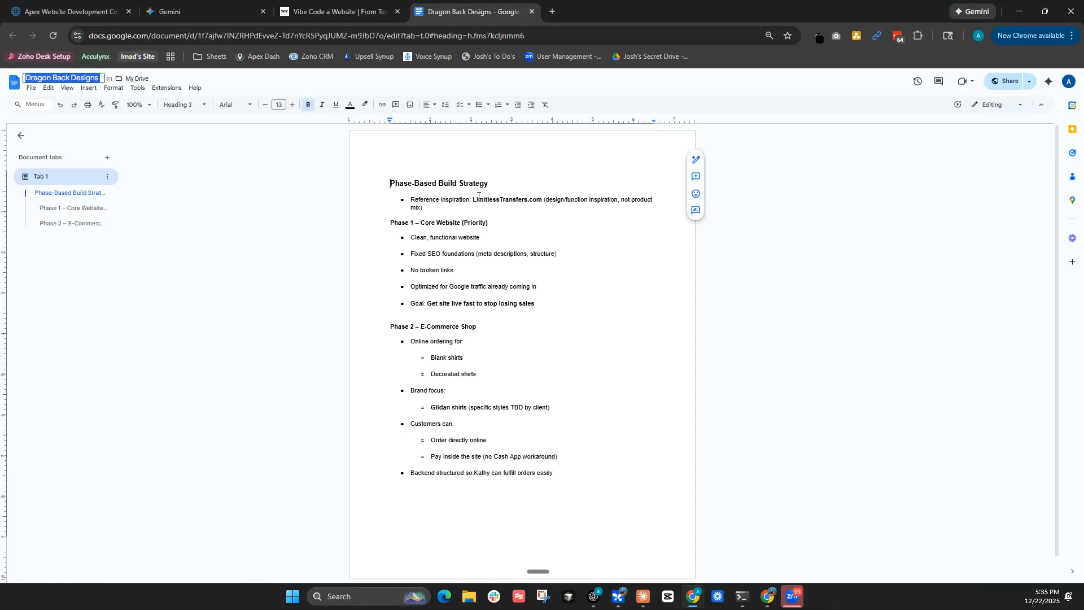
drag(473, 199, 543, 200)
key(ctrl+c)
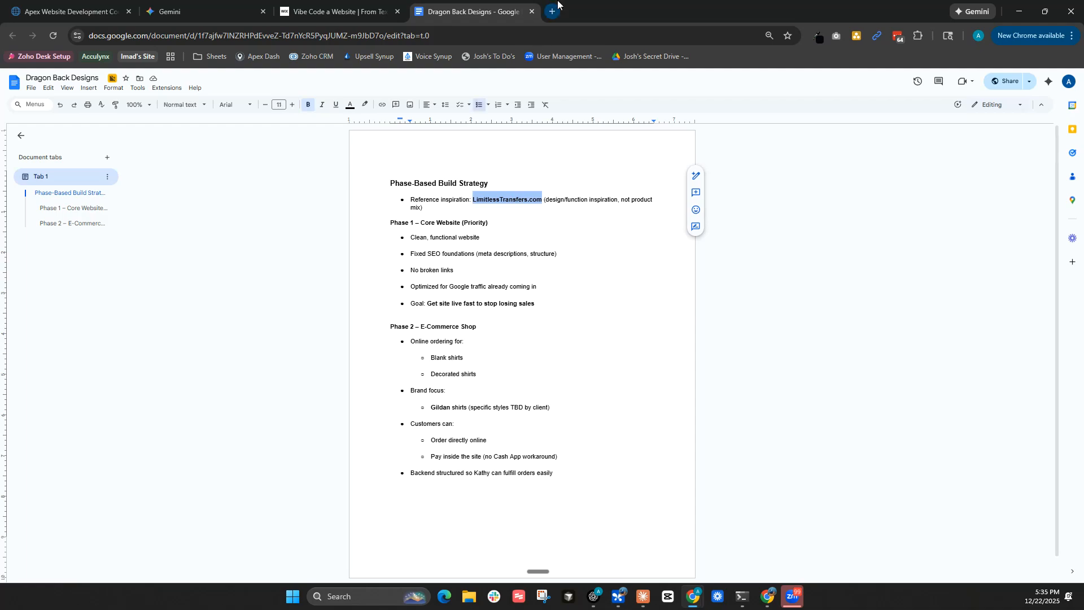
click(554, 10)
key(ctrl+v)
key(Return)
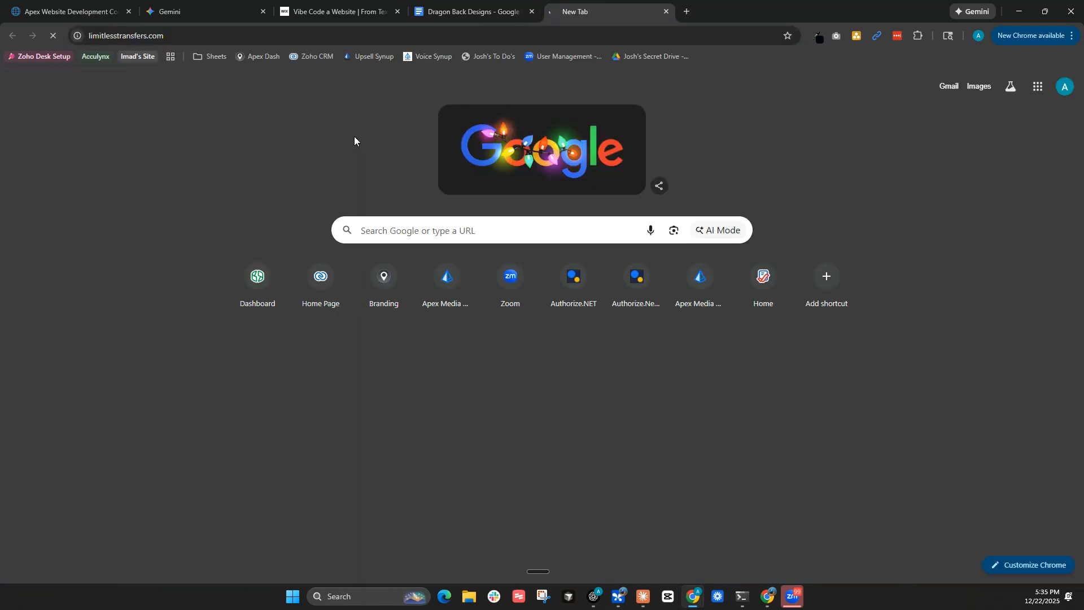
click(448, 12)
click(583, 8)
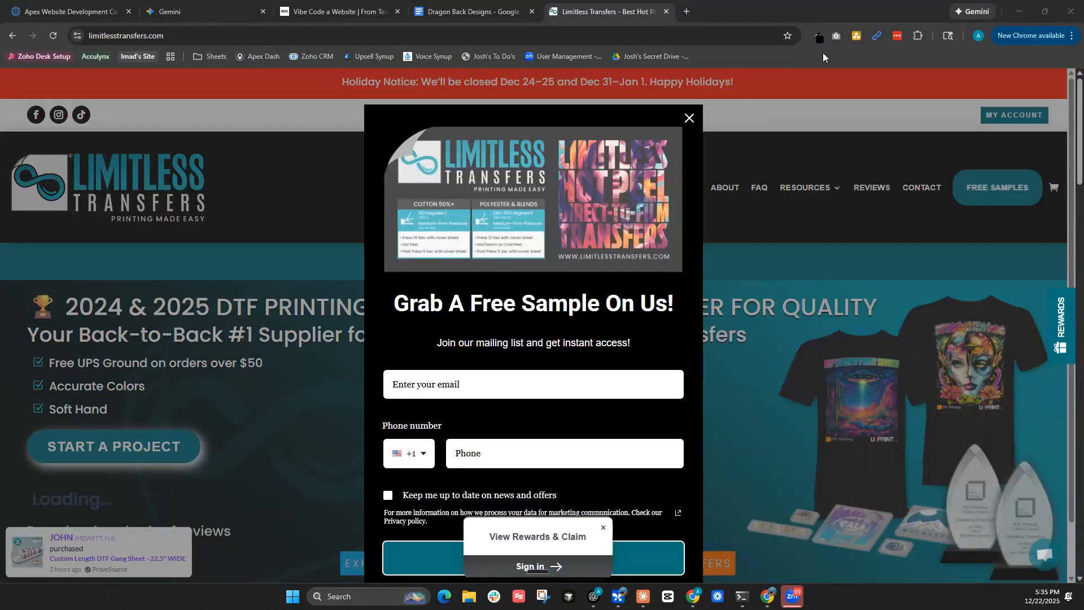
Dismiss the free sample pop-up, capture the whole Limitless Transfers page with GoFullPage and copy the captured image.
click(690, 118)
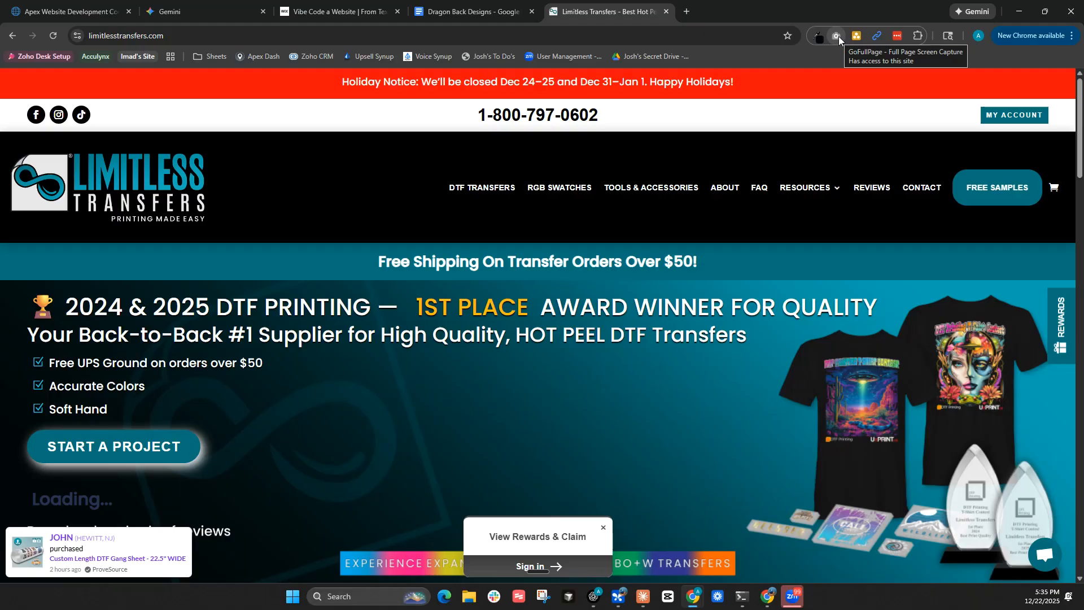
click(839, 36)
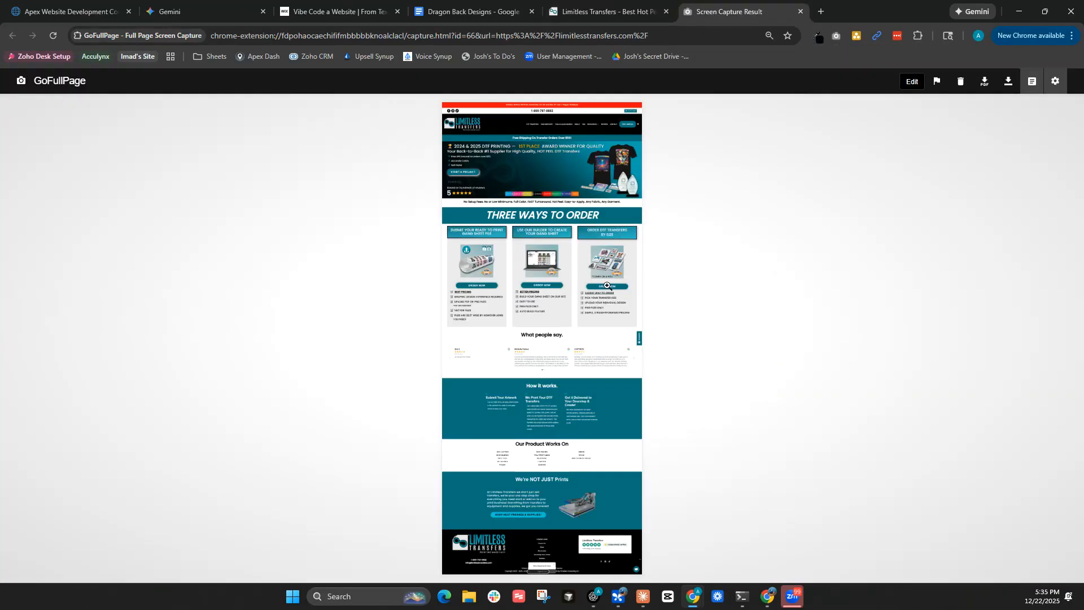
right_click(528, 249)
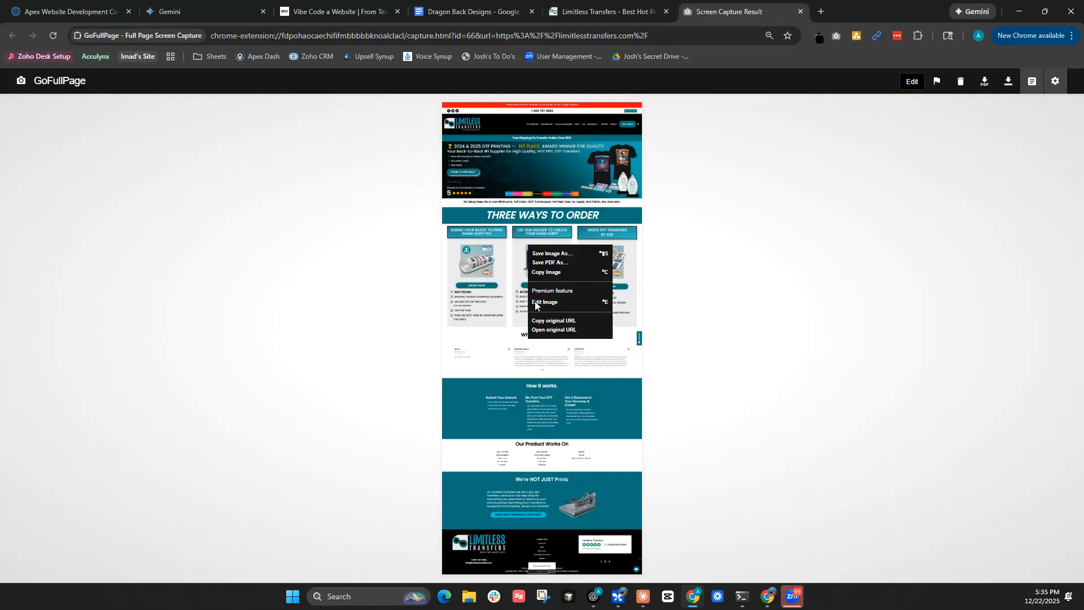
click(558, 272)
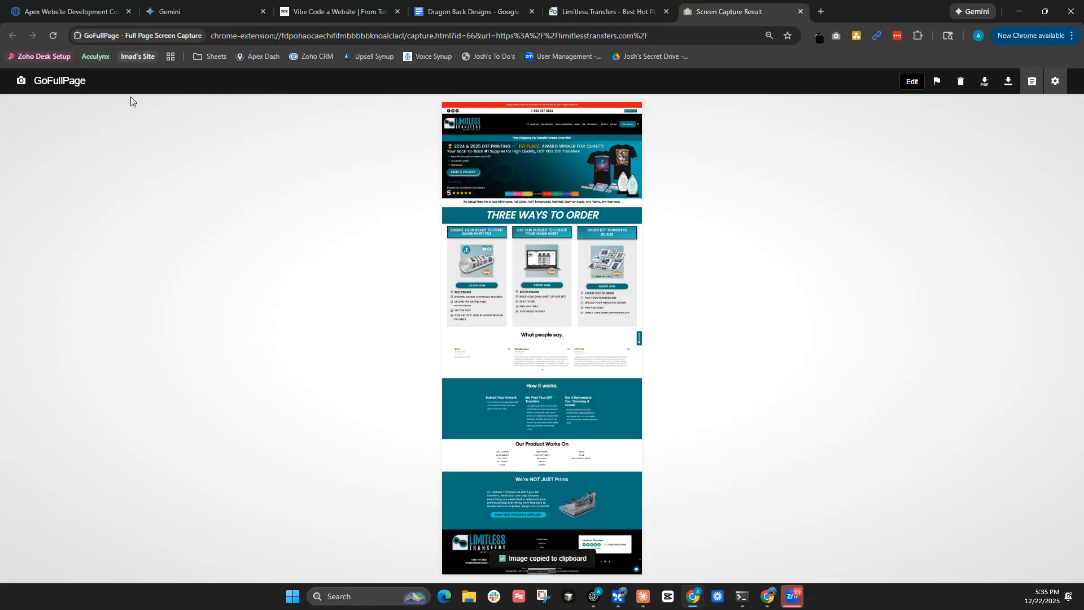
Attach the captured page image to the drafted Gemini answers, add "I attached a refrence website as well." and send the message.
click(213, 8)
click(523, 501)
key(ctrl+v)
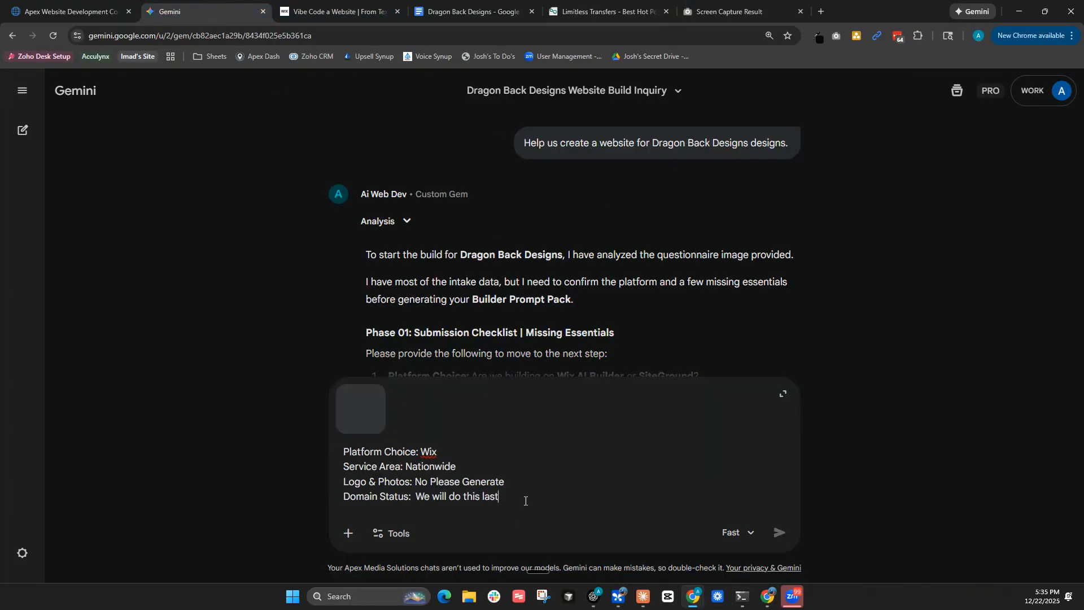
key(shift+Return)
key(shift+Return)
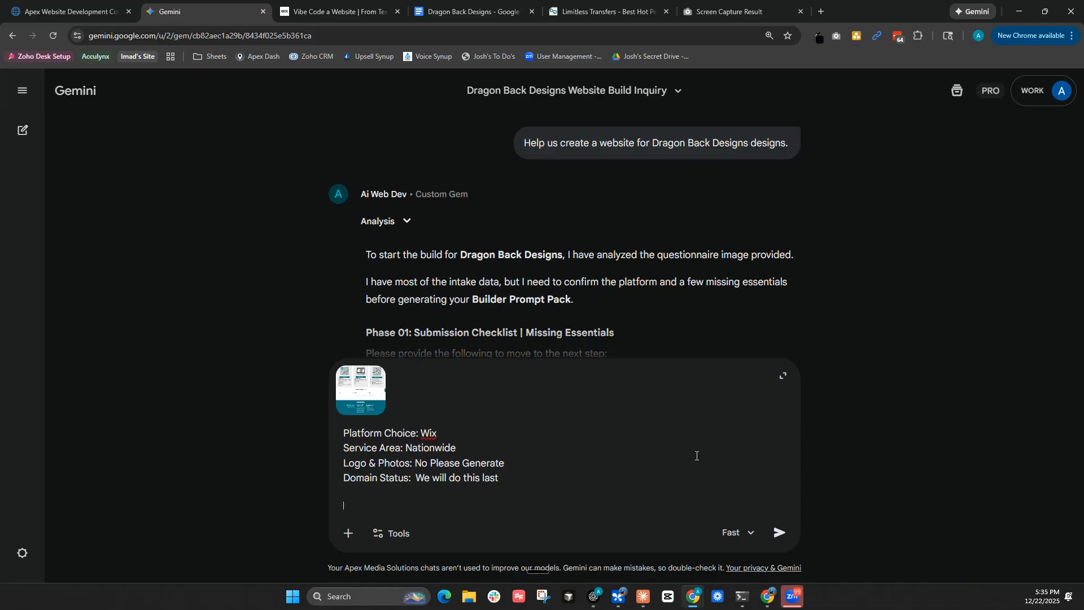
text(I attached a ref)
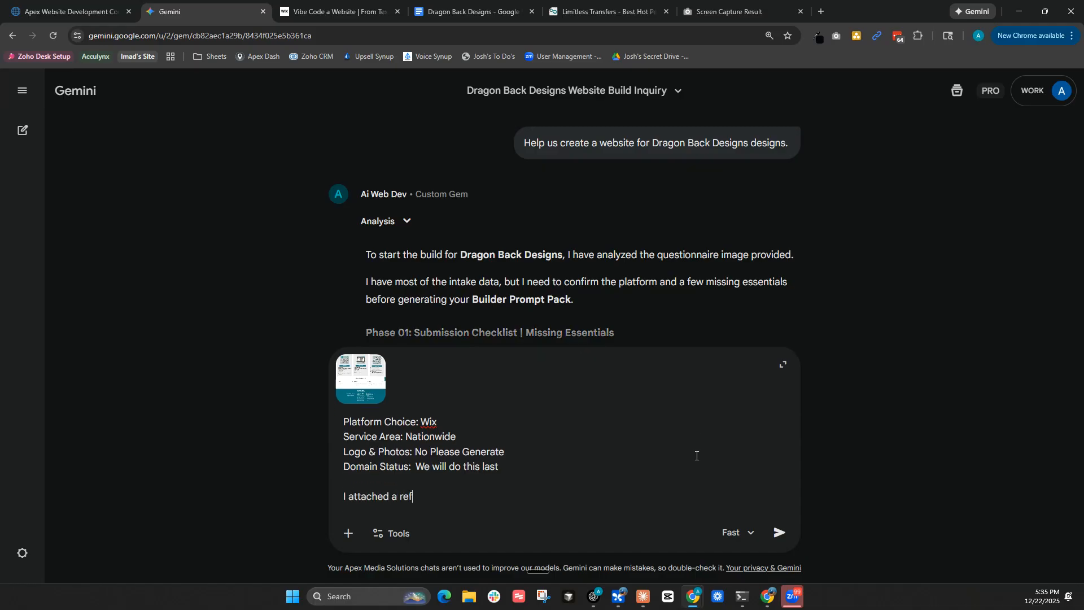
text(rence website as well.)
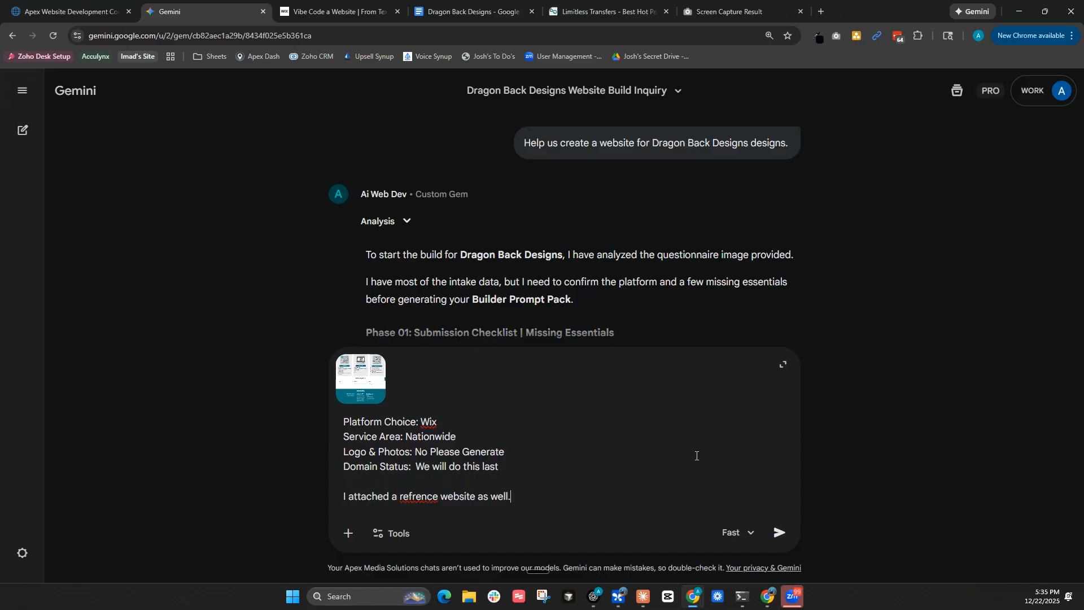
key(Return)
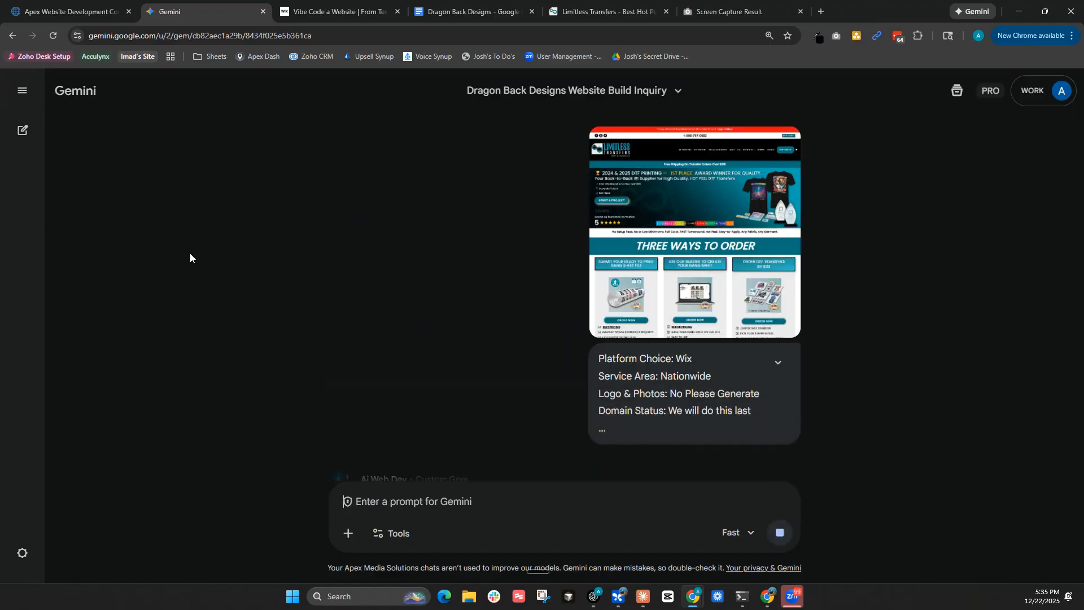
Review the gem's reply, especially the submission checklist progress and the Wix AI Builder Prompt Pack.
scroll(289, 267, up, 8)
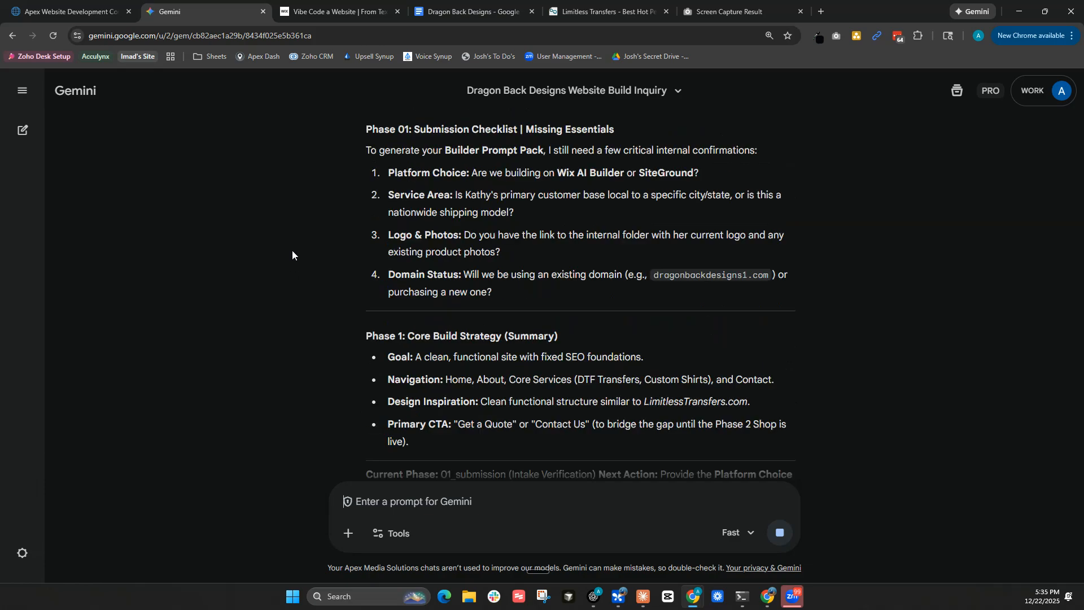
scroll(296, 253, down, 10)
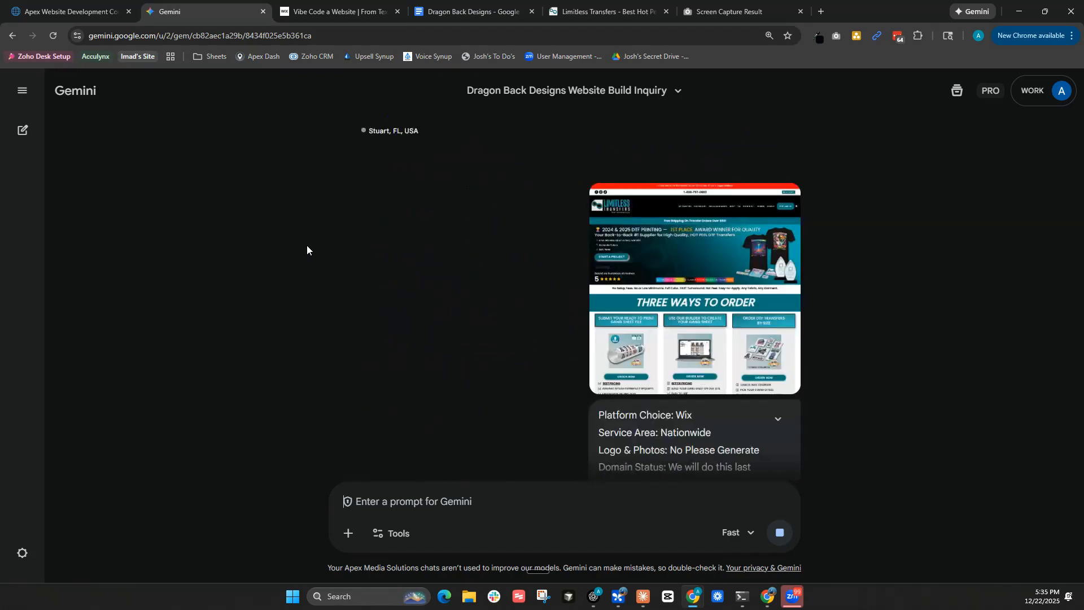
scroll(323, 238, down, 4)
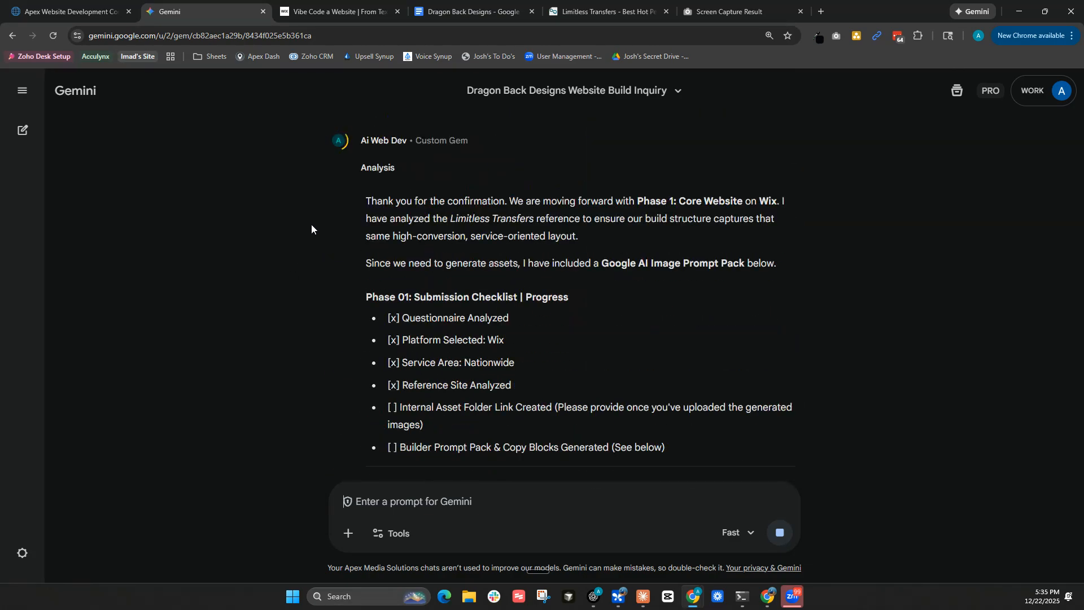
drag(400, 407, 442, 429)
scroll(412, 412, up, 3)
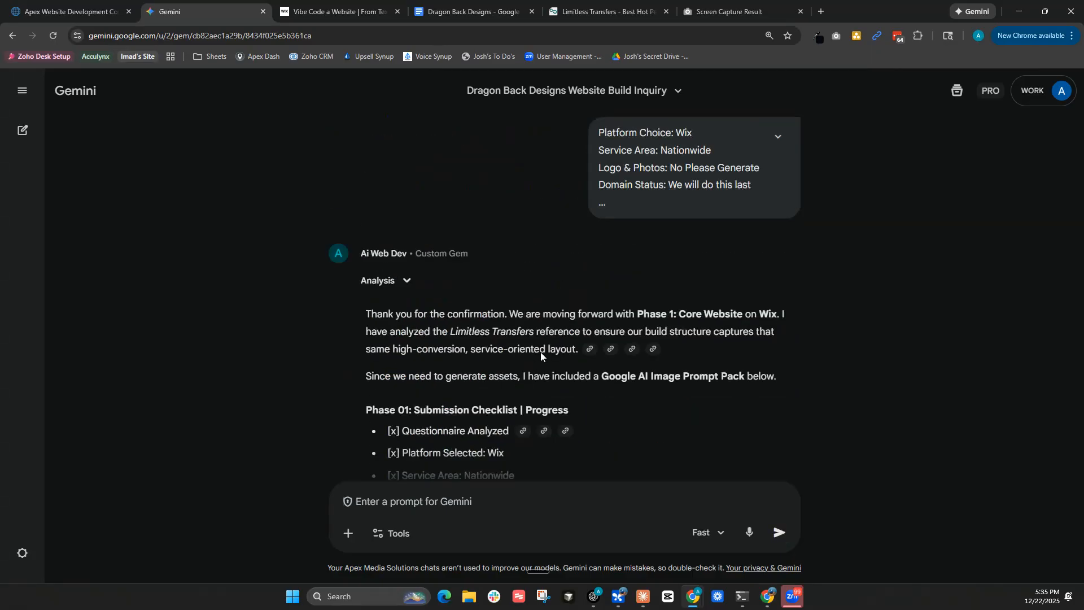
scroll(609, 291, down, 4)
drag(401, 408, 655, 403)
scroll(598, 404, down, 2)
click(461, 309)
scroll(461, 309, down, 2)
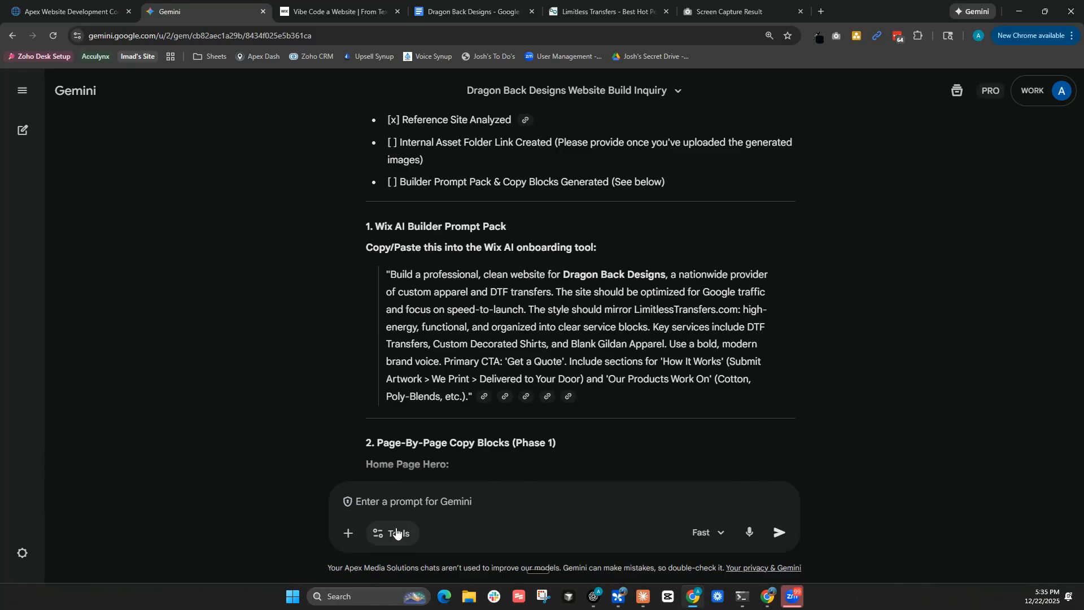
Copy the Wix AI Builder prompt for Dragon Back Designs from the reply and paste it into the Wix Vibe site description.
drag(393, 276, 466, 400)
key(ctrl+c)
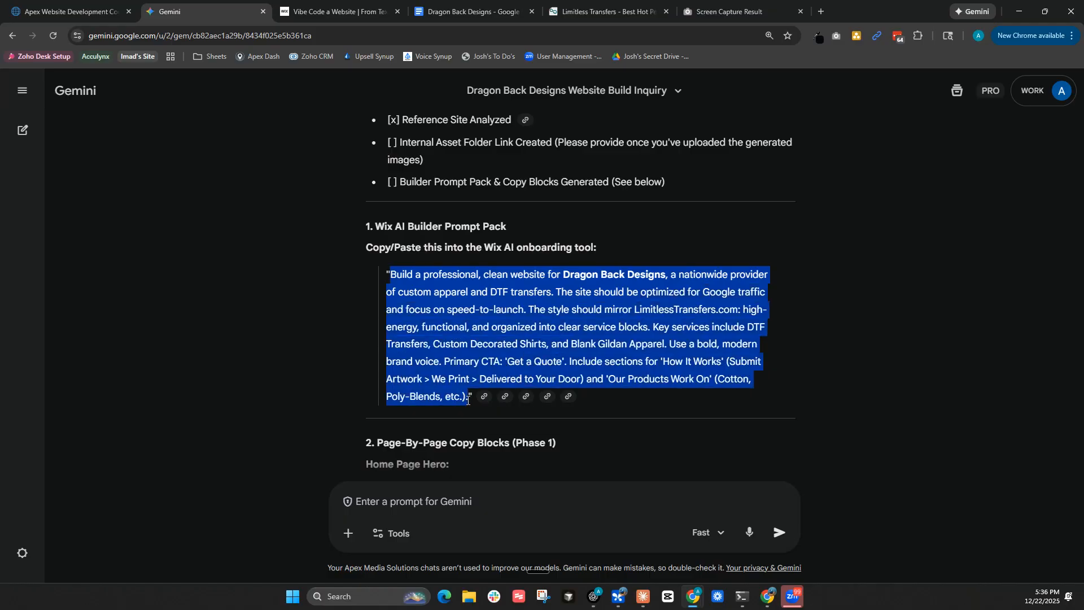
scroll(449, 356, down, 2)
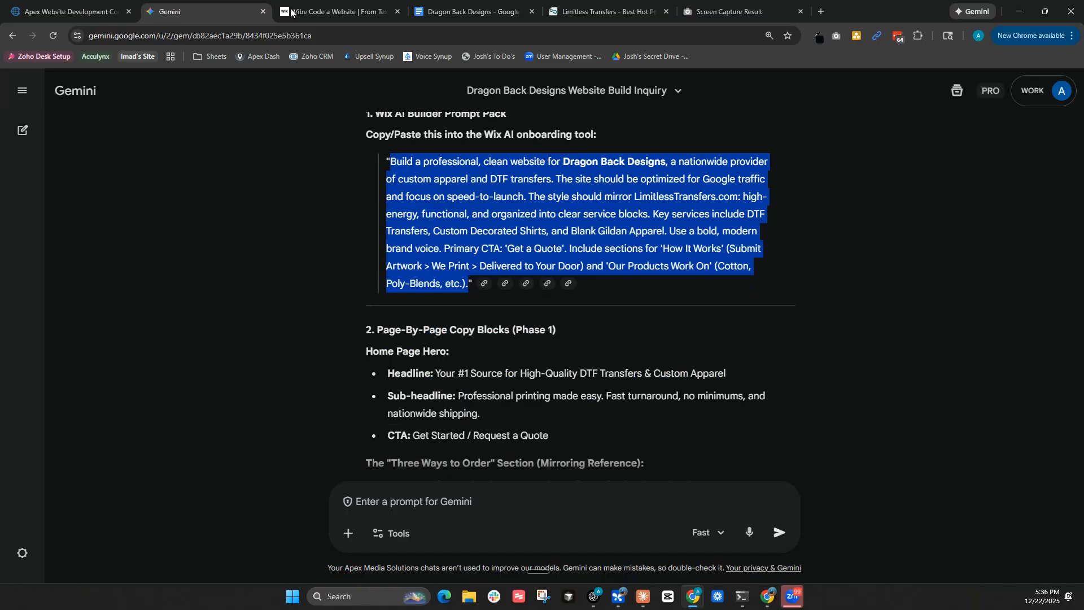
click(339, 11)
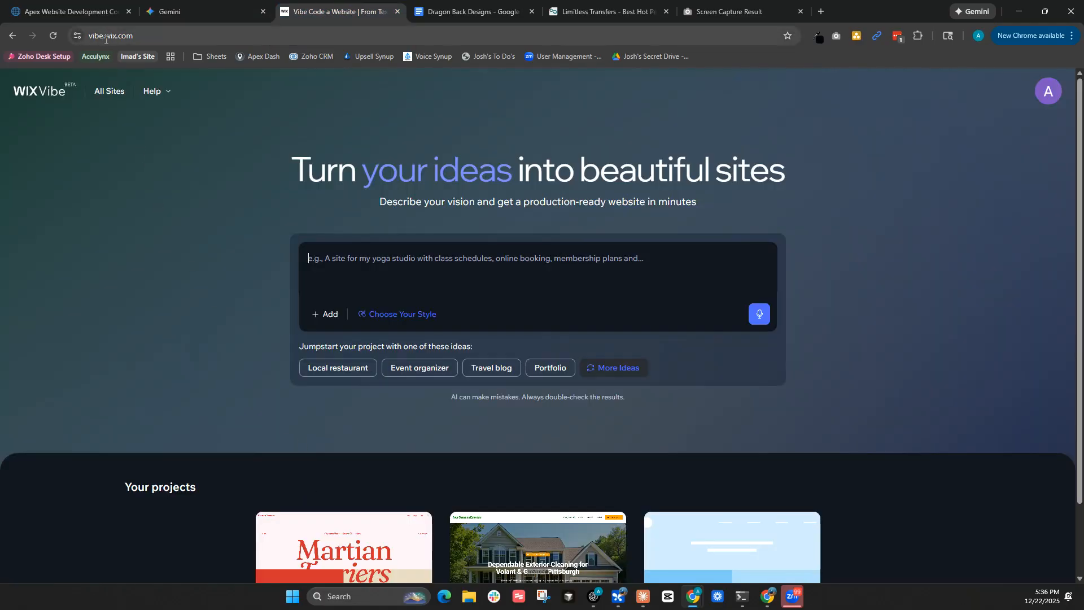
click(142, 36)
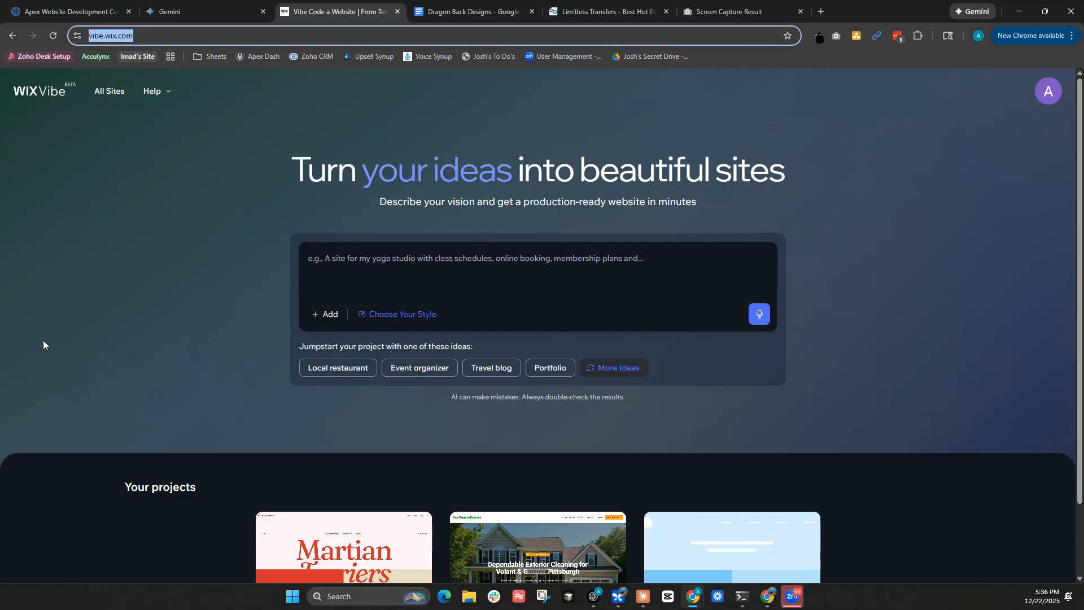
click(337, 267)
key(ctrl+v)
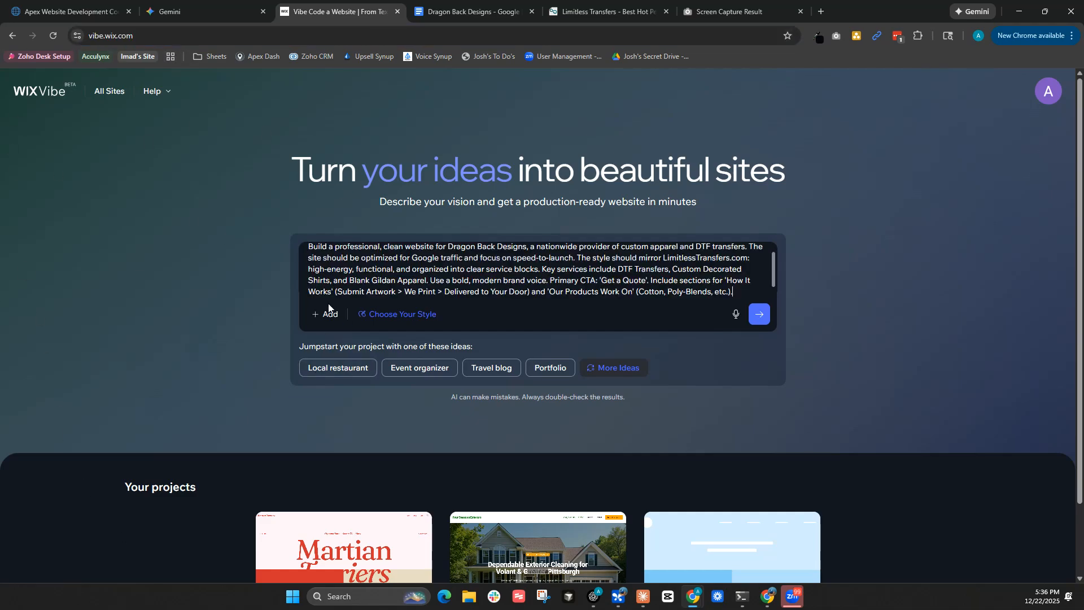
scroll(455, 304, down, 2)
scroll(431, 236, up, 2)
scroll(371, 249, up, 1)
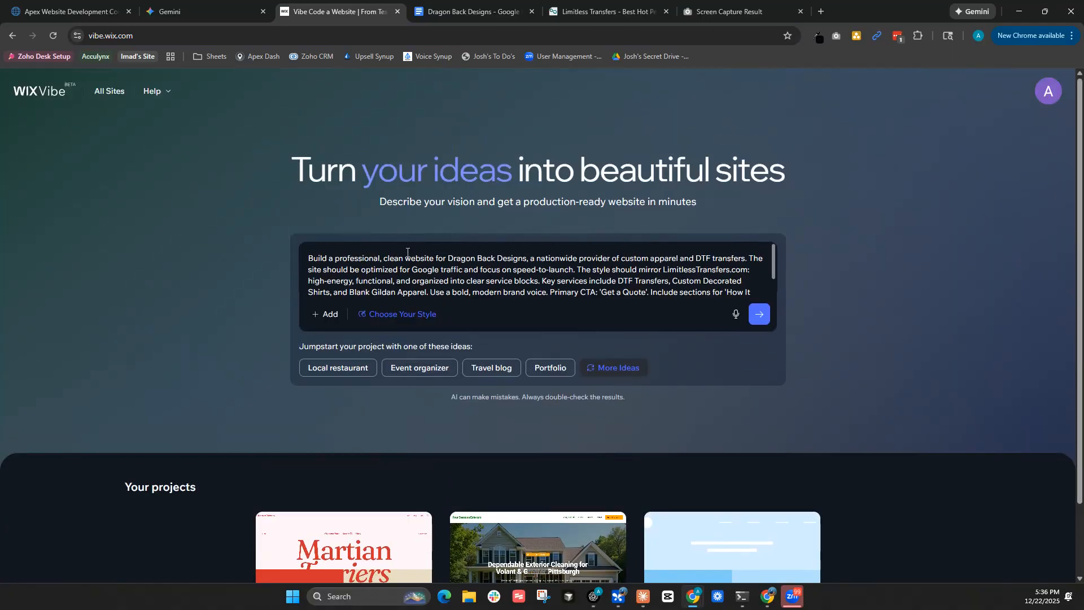
Open the design style choices in Wix Vibe and look through the portfolio of the Elise agent.
click(384, 315)
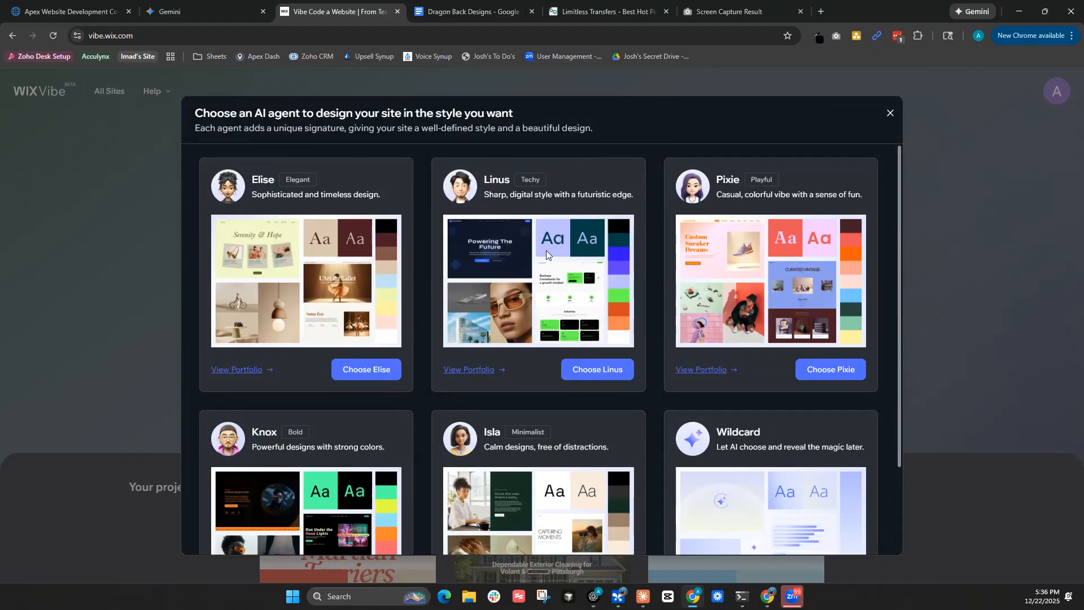
scroll(782, 319, down, 2)
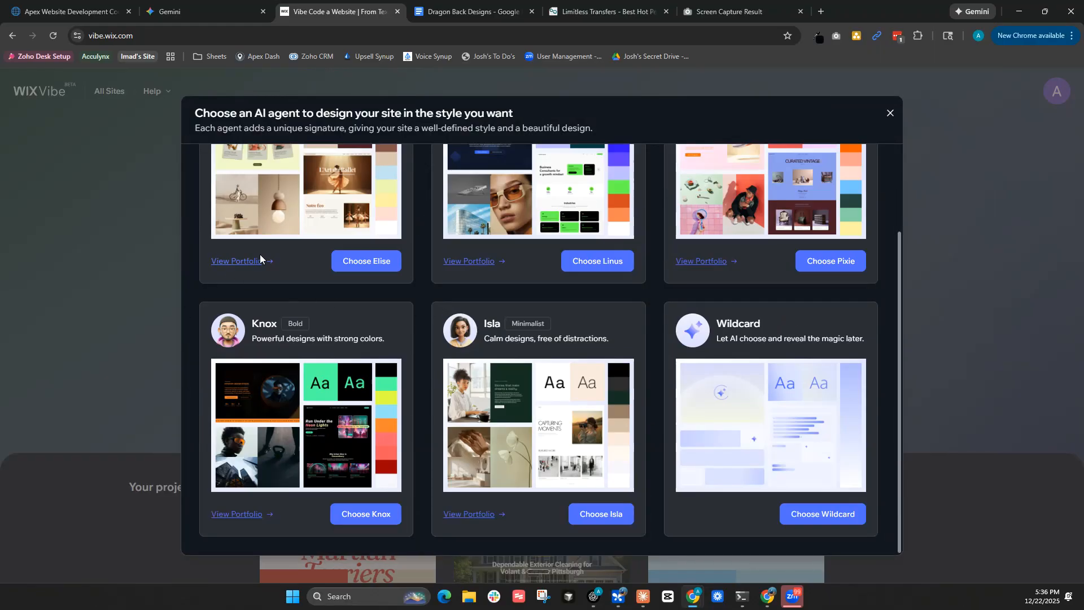
click(237, 260)
scroll(486, 284, down, 2)
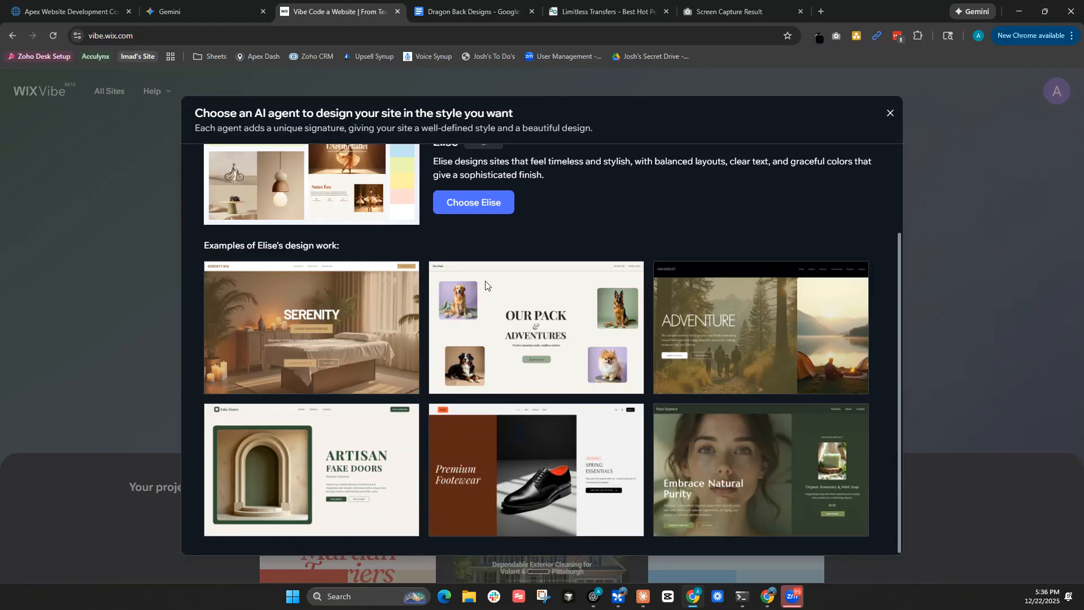
scroll(512, 235, up, 2)
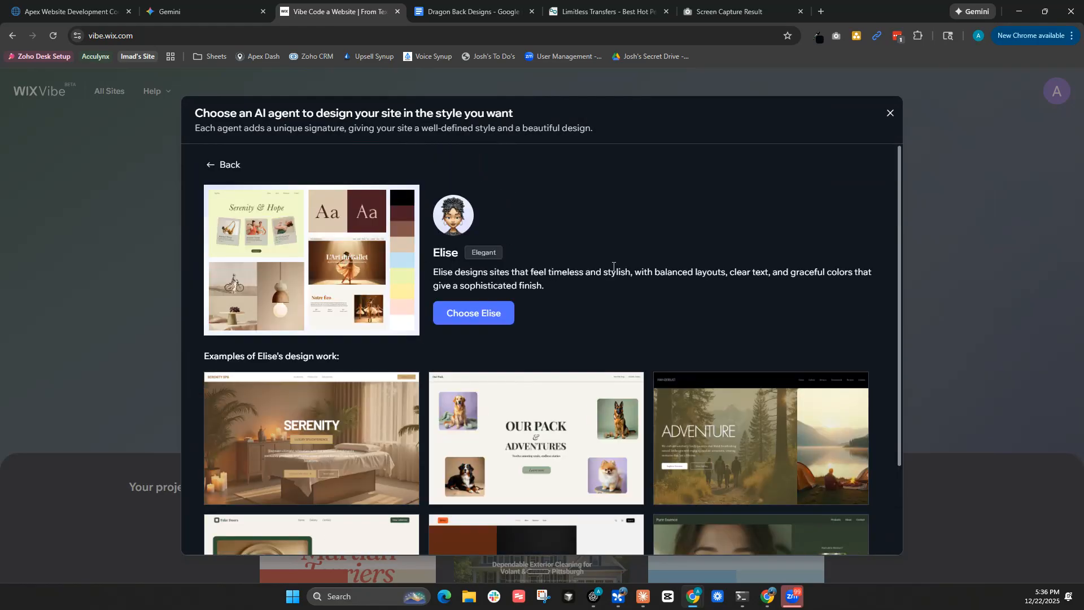
click(228, 173)
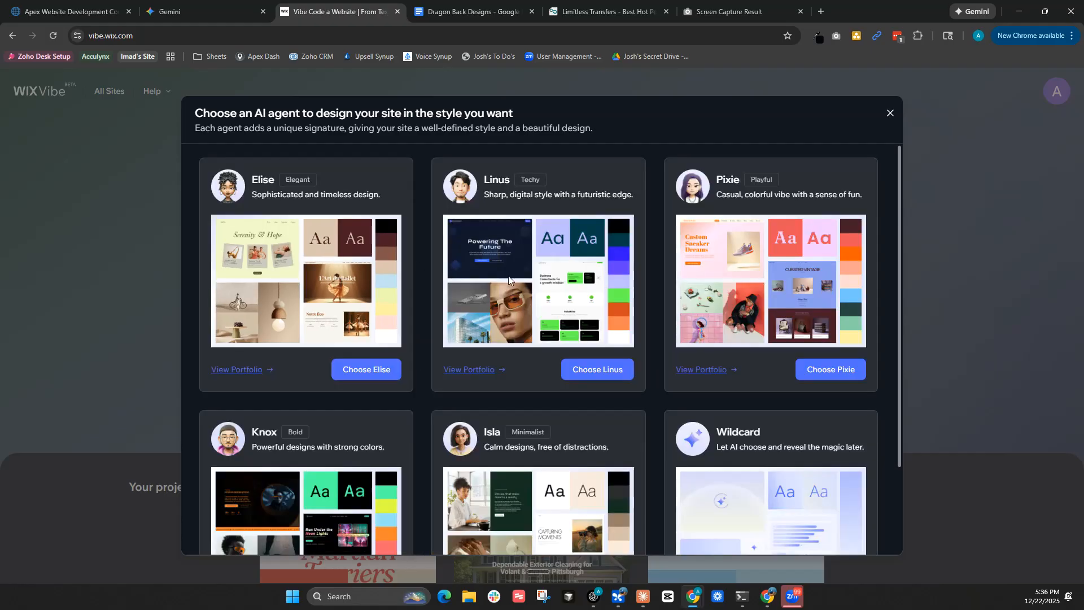
Look through the Linus agent's portfolio, open Pixie's portfolio and choose Pixie as the design agent.
click(476, 371)
scroll(564, 243, down, 2)
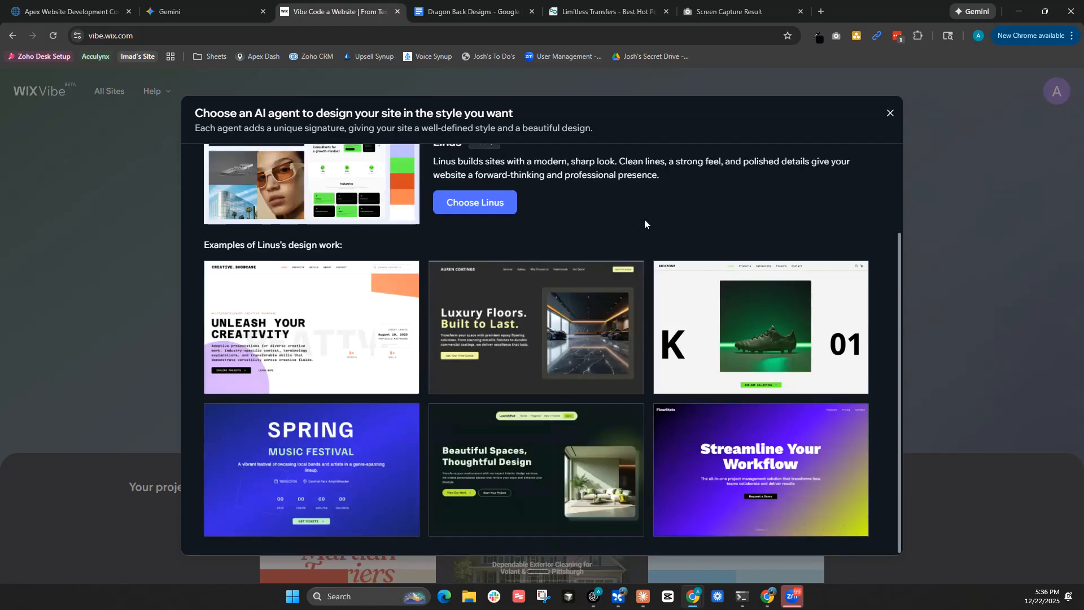
scroll(638, 222, up, 2)
click(215, 172)
click(480, 296)
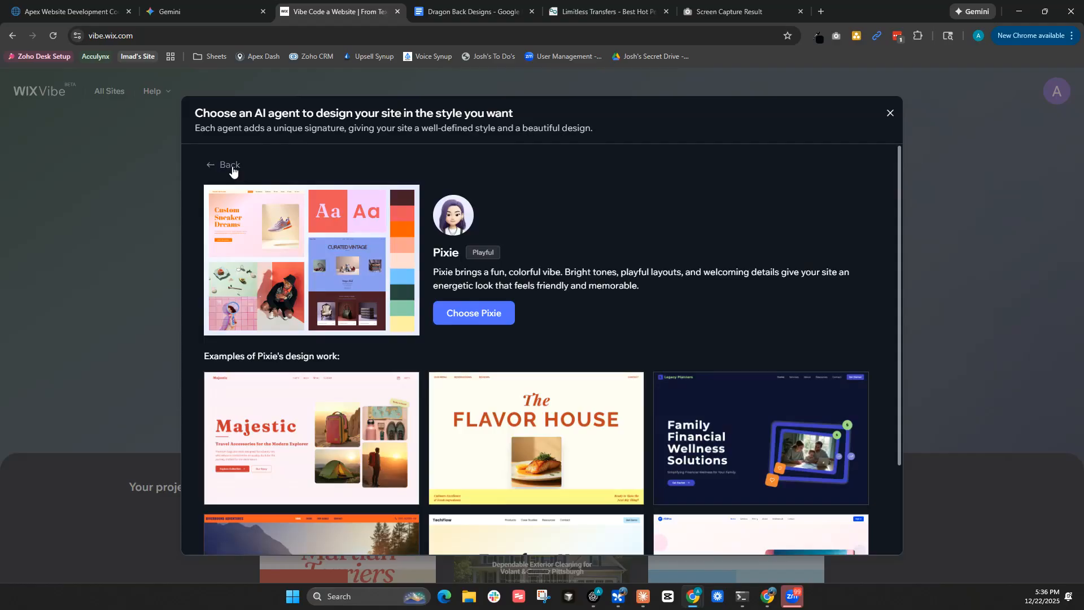
click(479, 314)
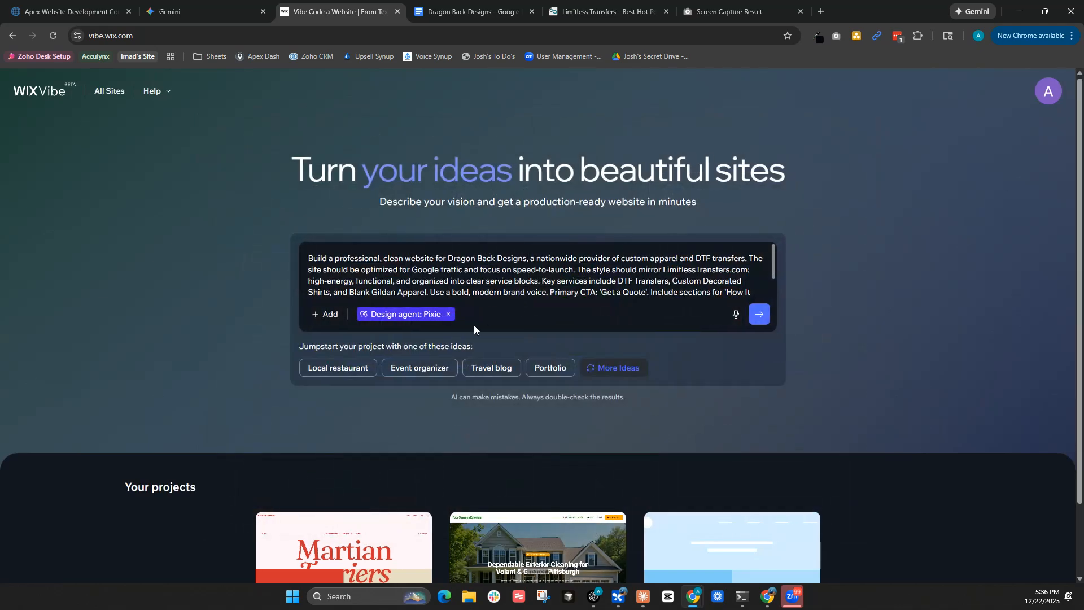
click(324, 315)
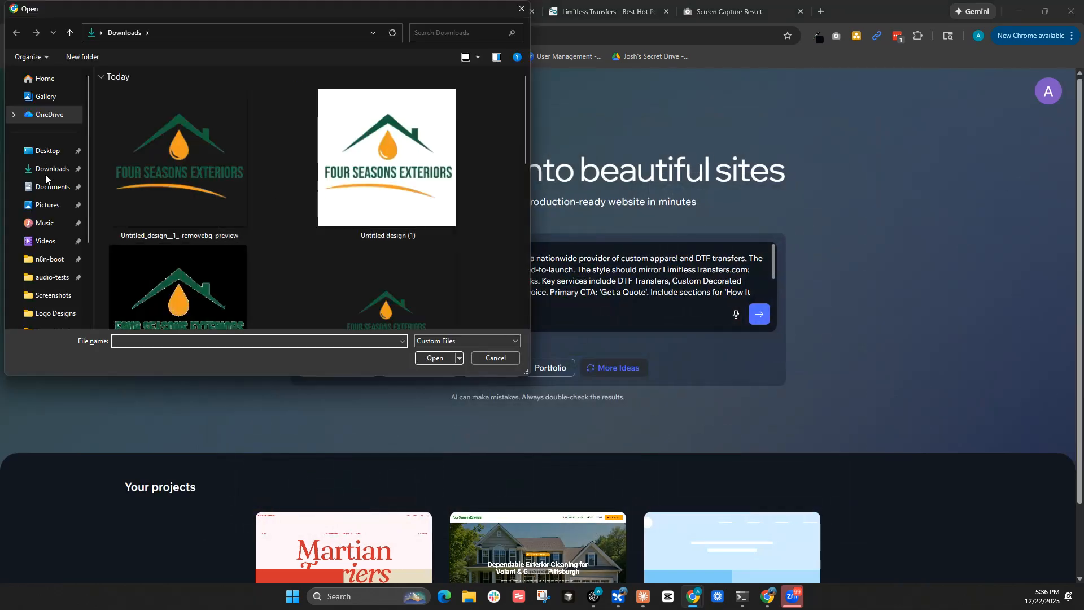
click(51, 151)
click(52, 169)
scroll(258, 187, down, 5)
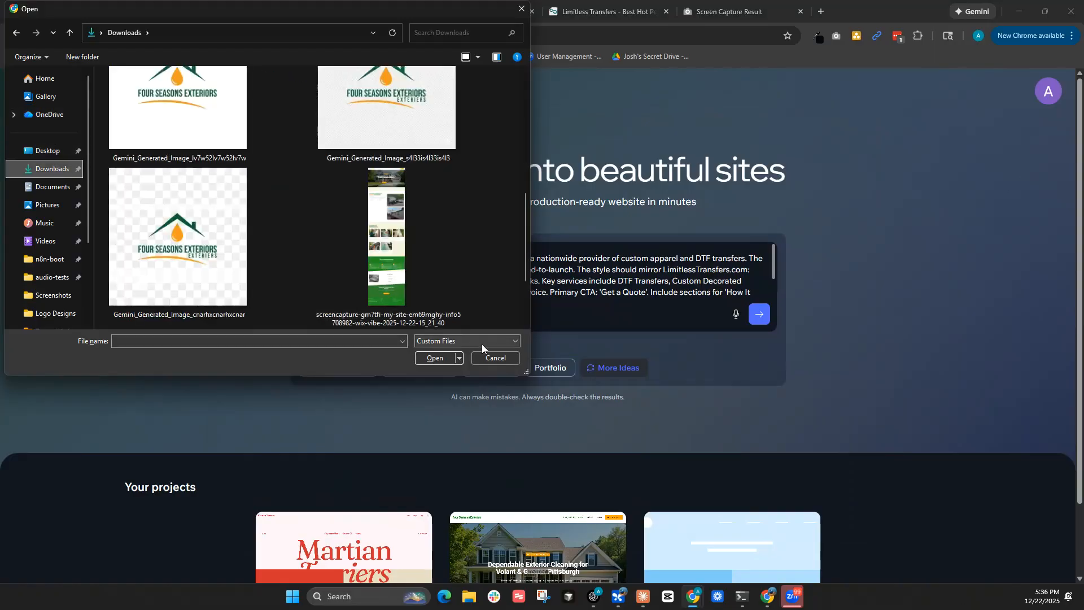
click(495, 357)
Download the full-page Limitless Transfers capture as an image and attach it to the Wix Vibe prompt.
click(711, 7)
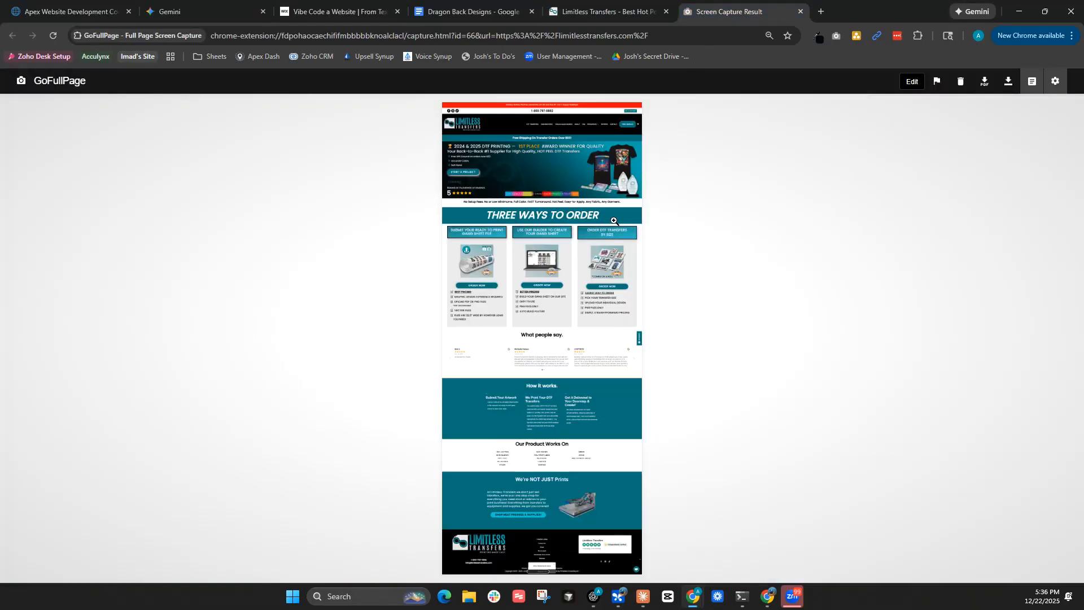
click(1004, 89)
click(339, 11)
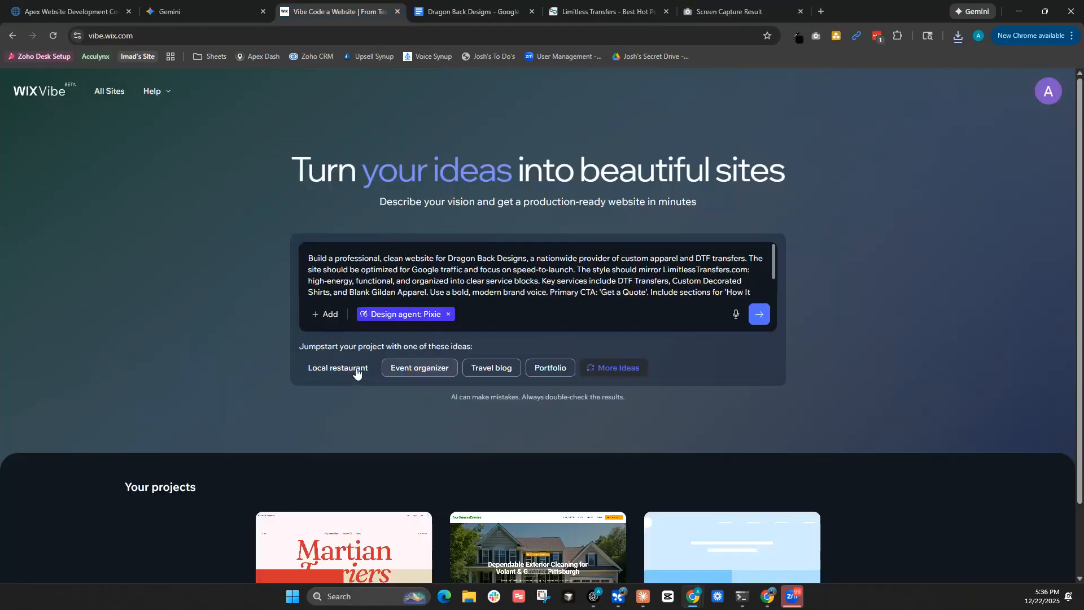
click(337, 316)
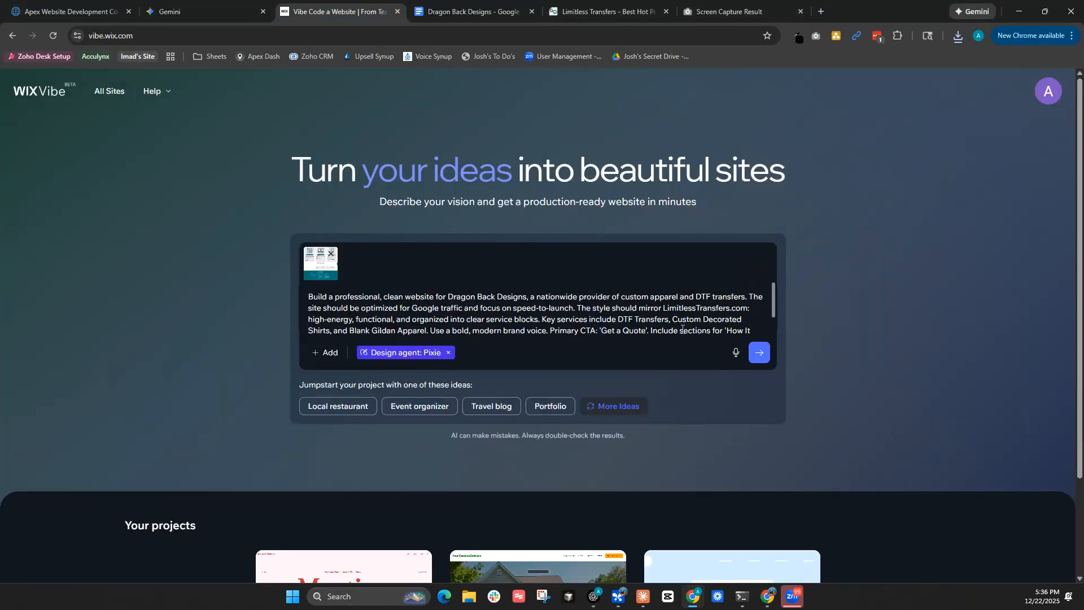
Add the line "I attached a screenshot of a website for refrence." below the prompt and submit it to Wix Vibe.
scroll(748, 322, down, 1)
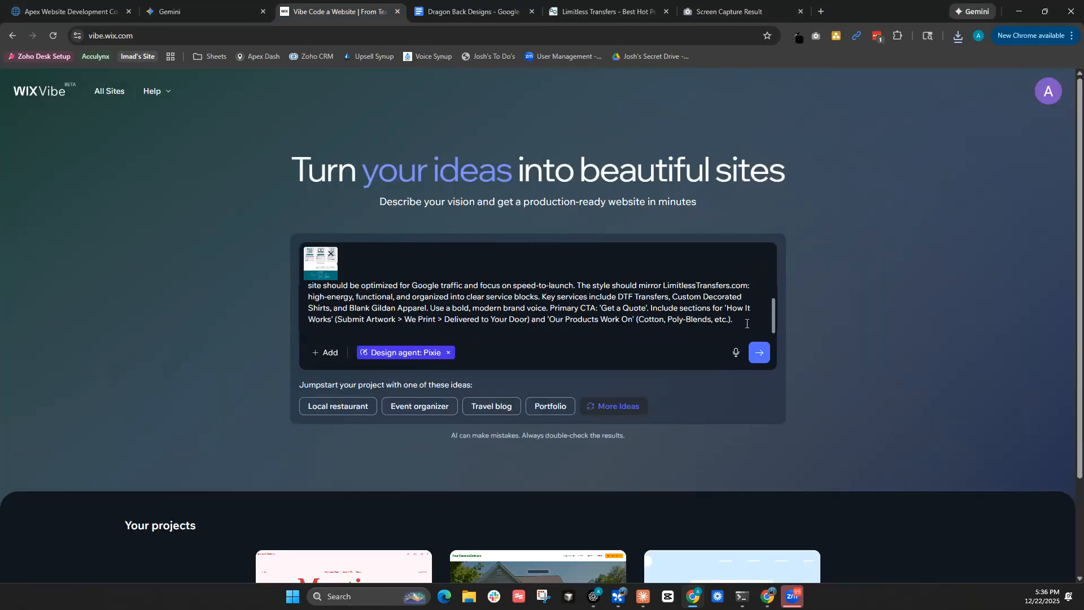
key(shift+Return)
key(shift+Return)
text(I attached a screenshot of )
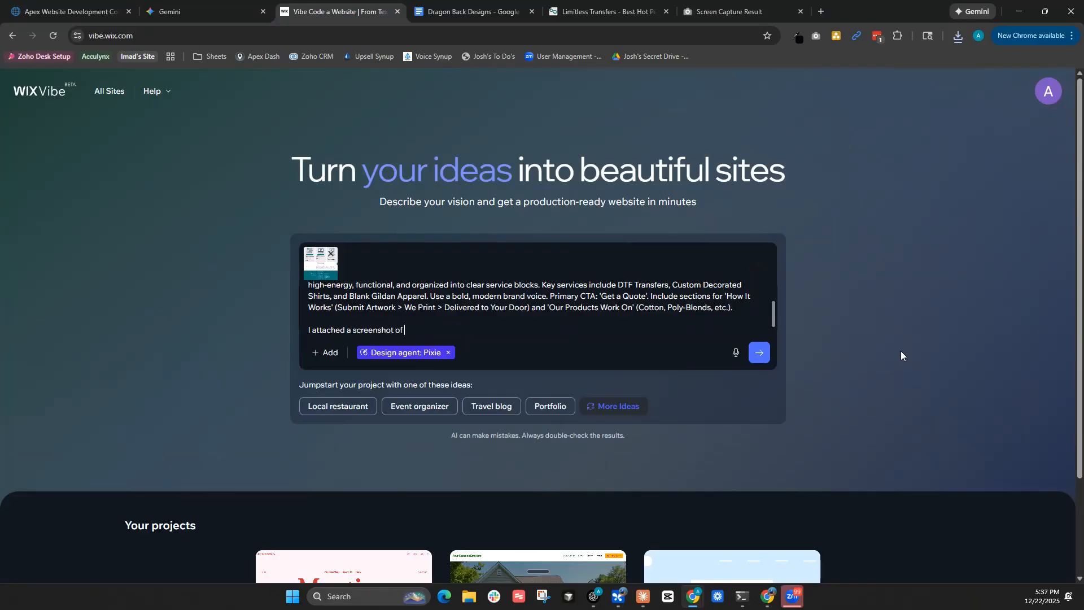
text(a website for refrence.)
key(Return)
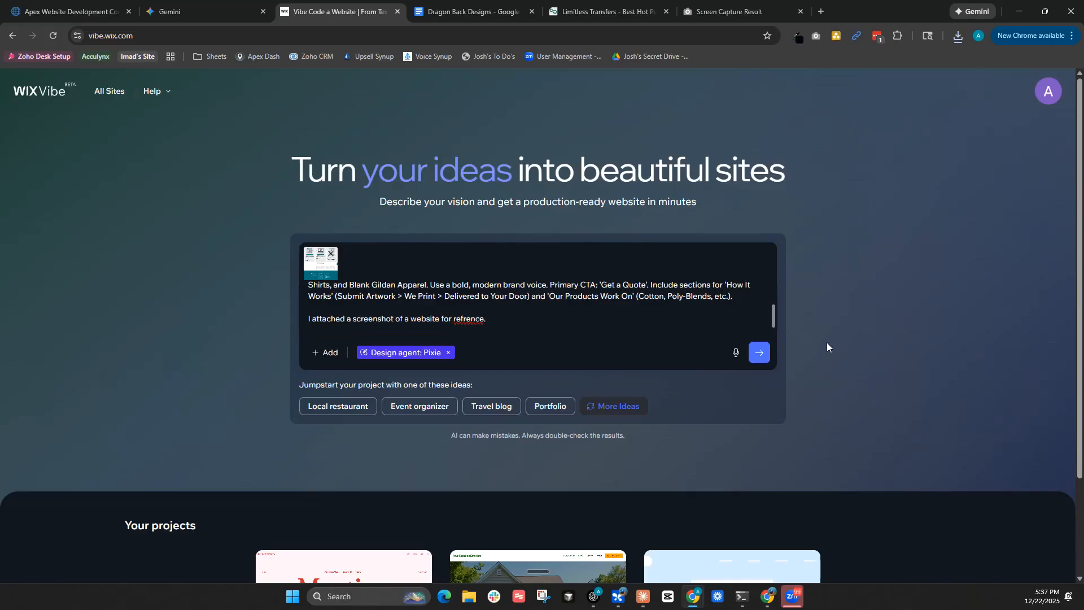
click(760, 354)
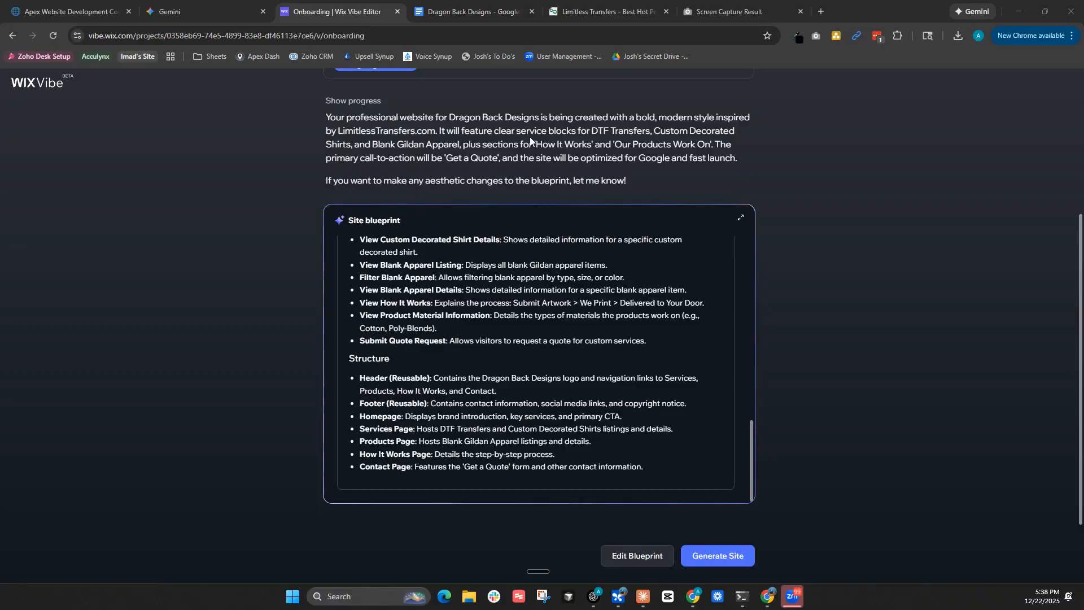
Review the generated Dragon Back Designs site blueprint and open it for editing.
scroll(534, 138, up, 2)
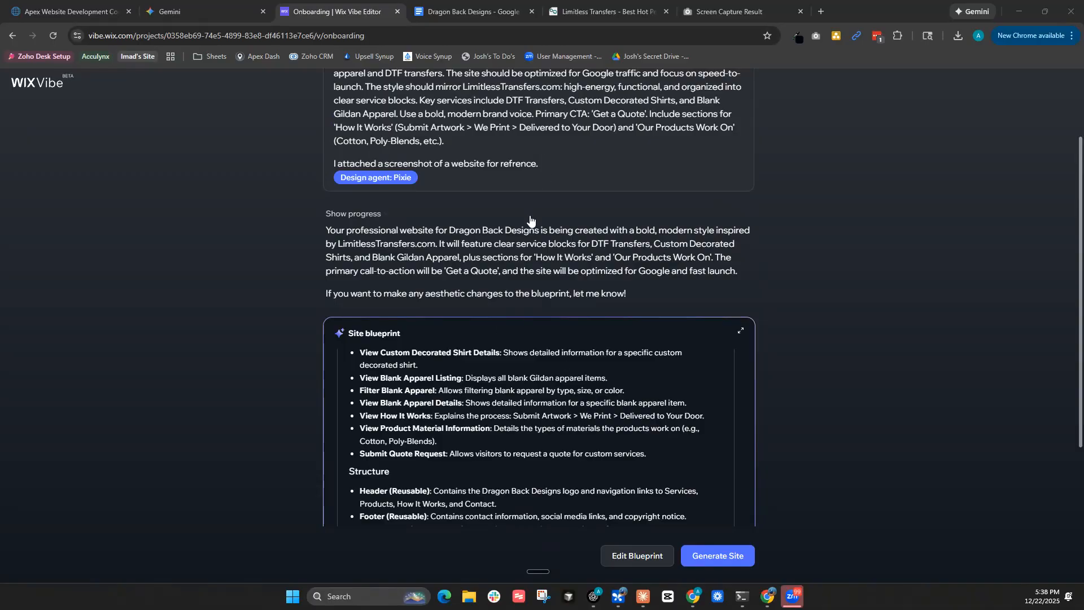
scroll(610, 494, down, 2)
click(627, 556)
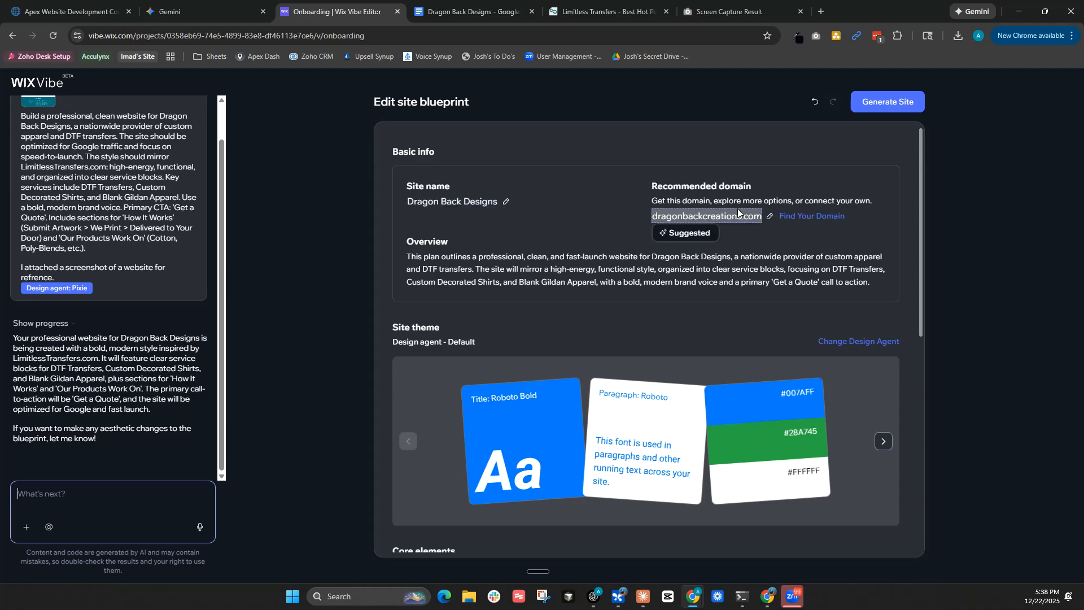
Review the blueprint's theme, Wix Stores element, key features and page structure, and generate the site from it.
scroll(423, 254, down, 1)
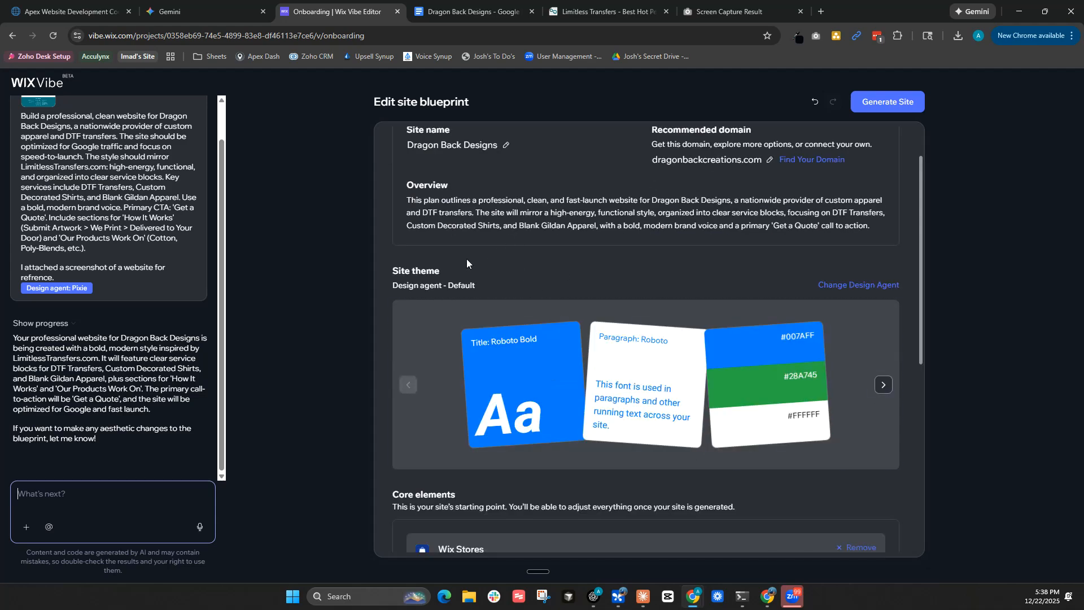
scroll(791, 367, down, 2)
scroll(791, 364, down, 5)
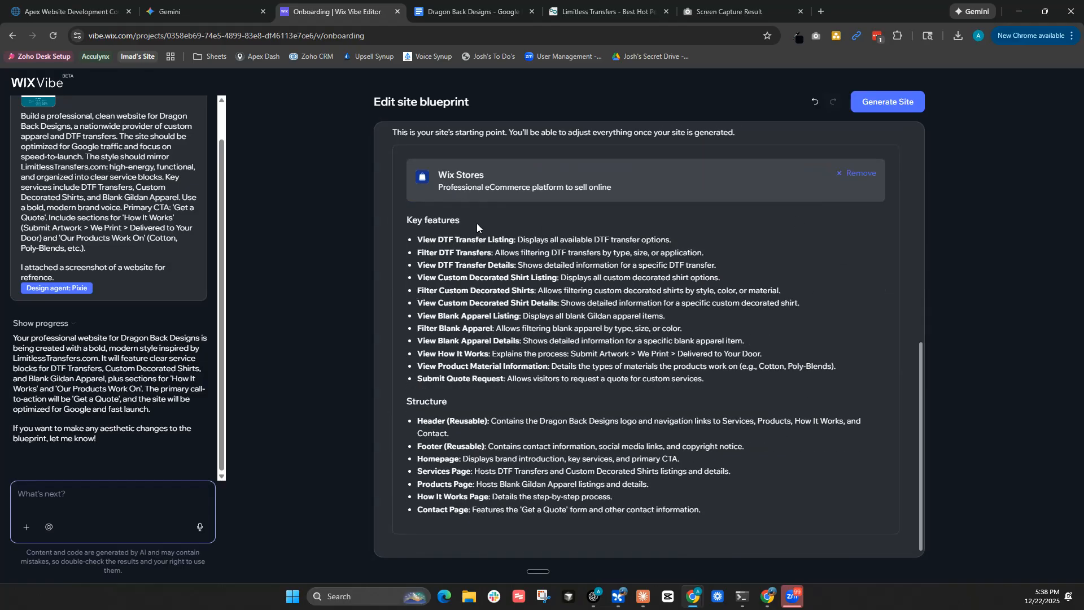
scroll(559, 265, up, 2)
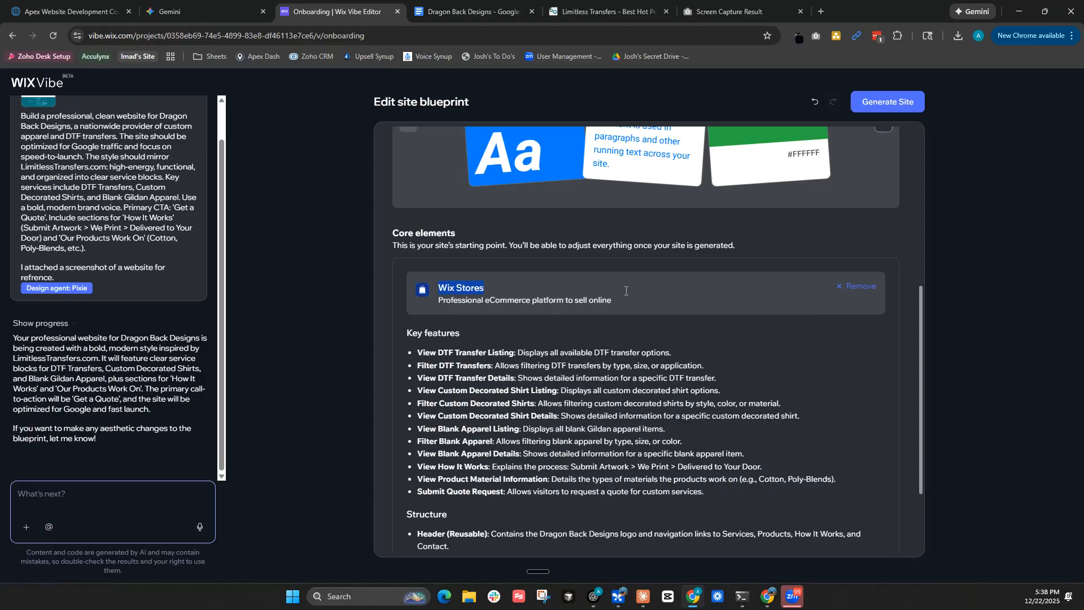
scroll(633, 332, down, 2)
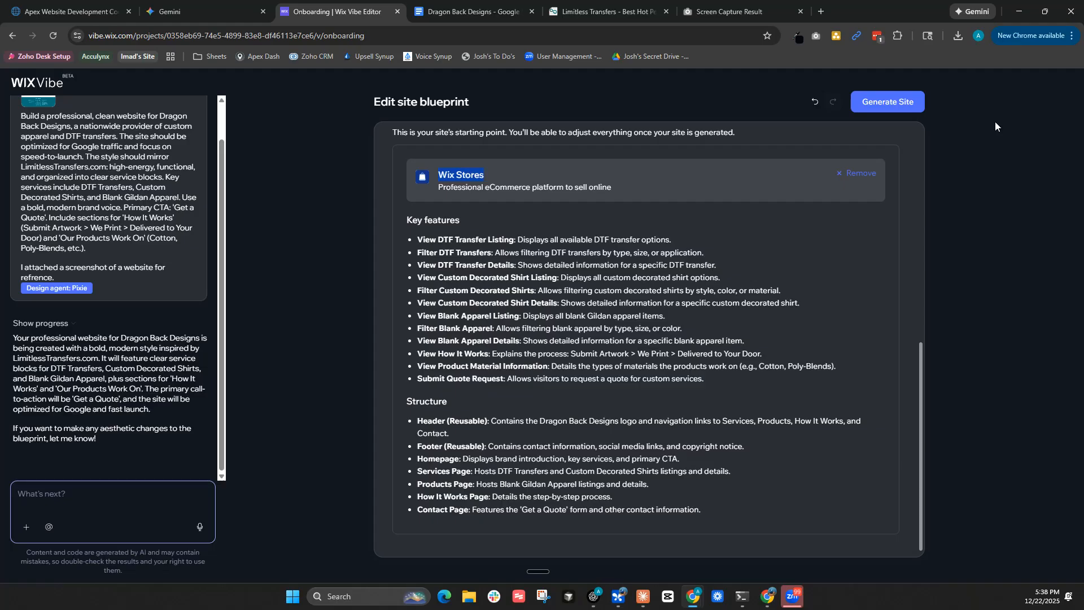
click(897, 103)
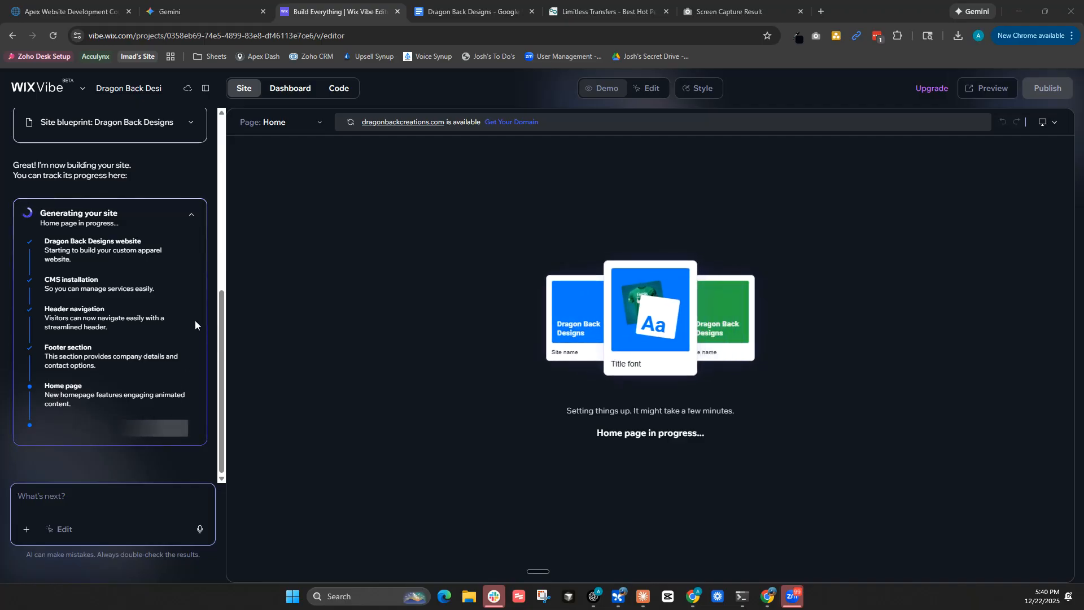
Expand the Dragon Back Designs site blueprint in the chat and compare it with the page-by-page copy blocks in the Gemini conversation.
scroll(133, 220, up, 3)
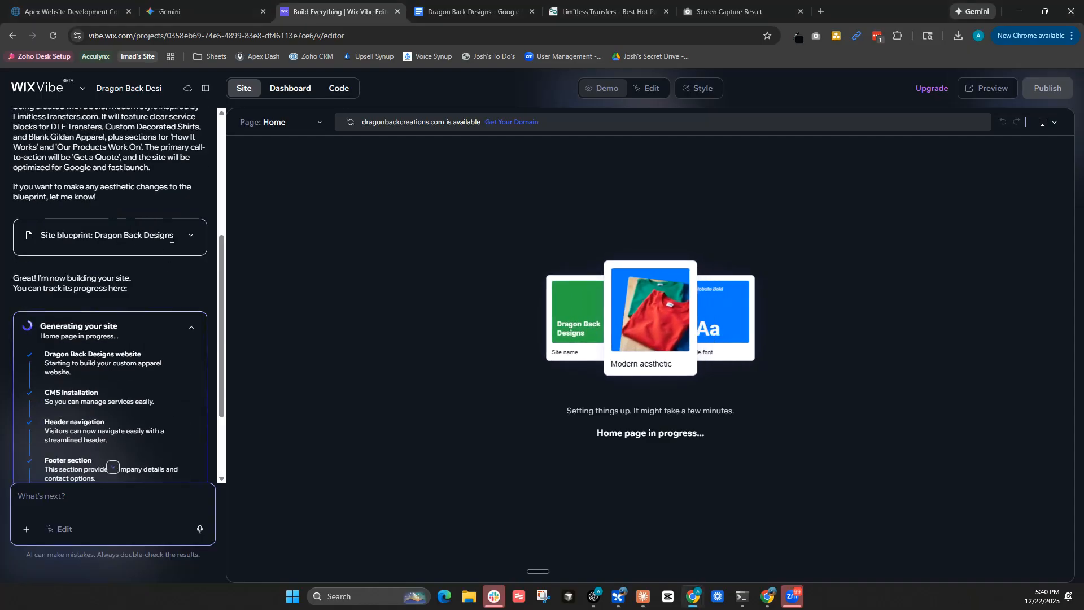
click(182, 237)
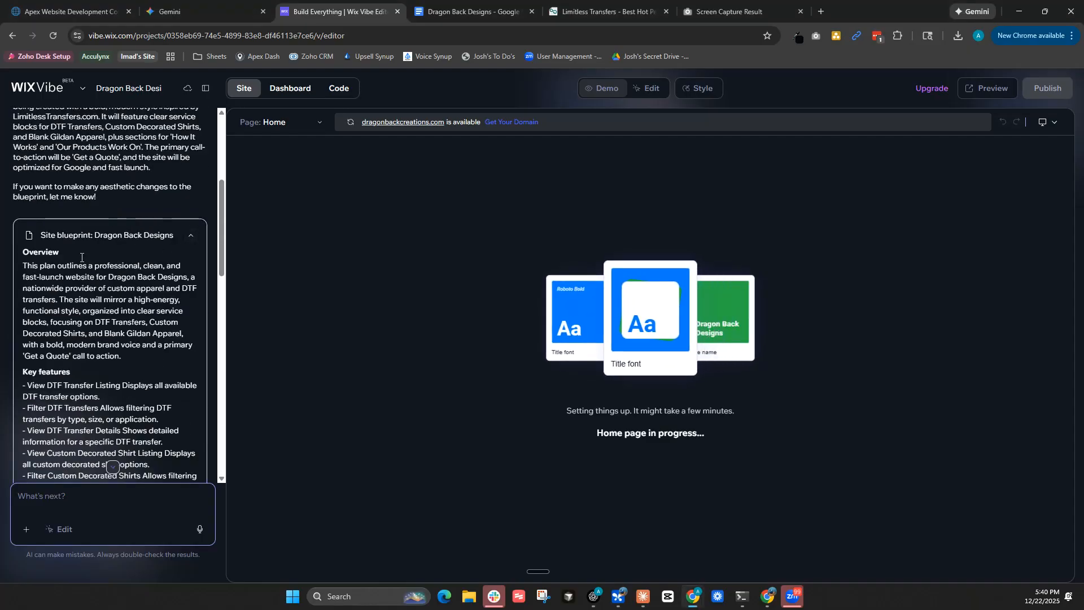
scroll(106, 260, down, 5)
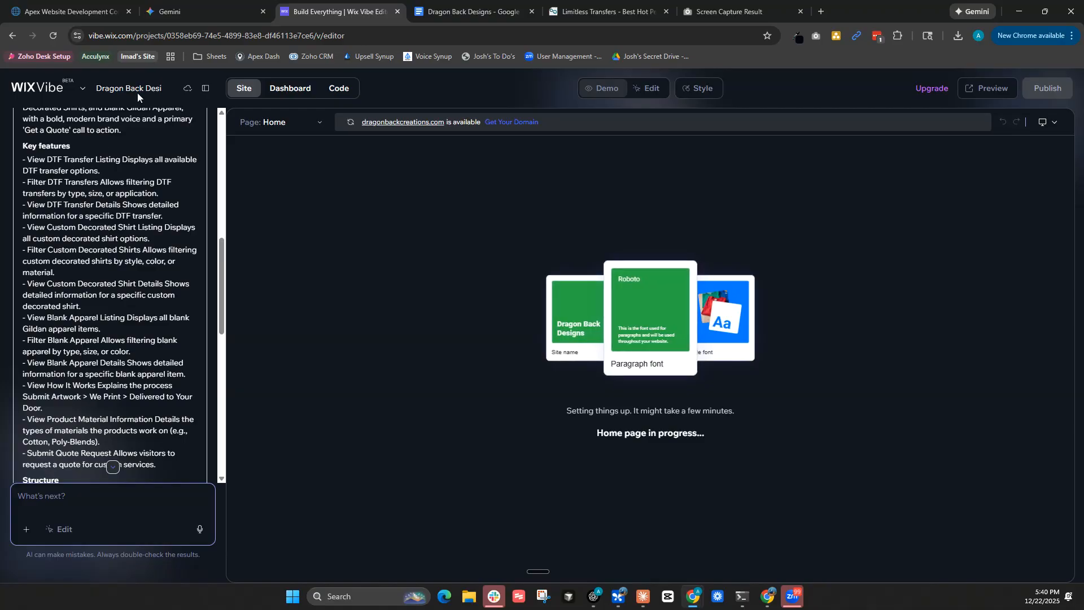
click(193, 4)
scroll(333, 306, down, 3)
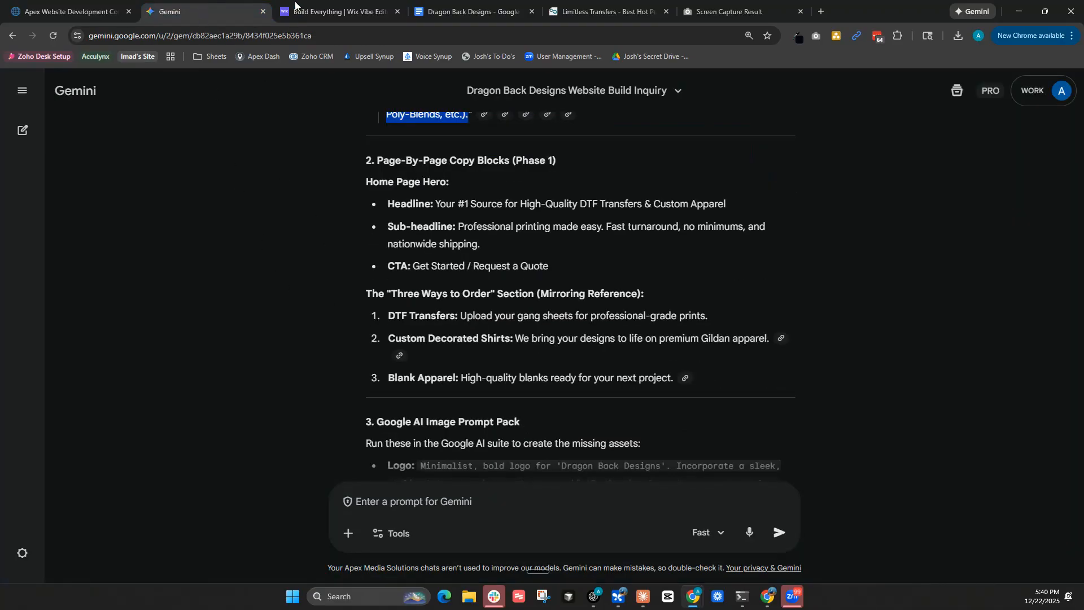
click(339, 11)
scroll(154, 258, down, 4)
scroll(155, 259, up, 2)
scroll(155, 260, down, 2)
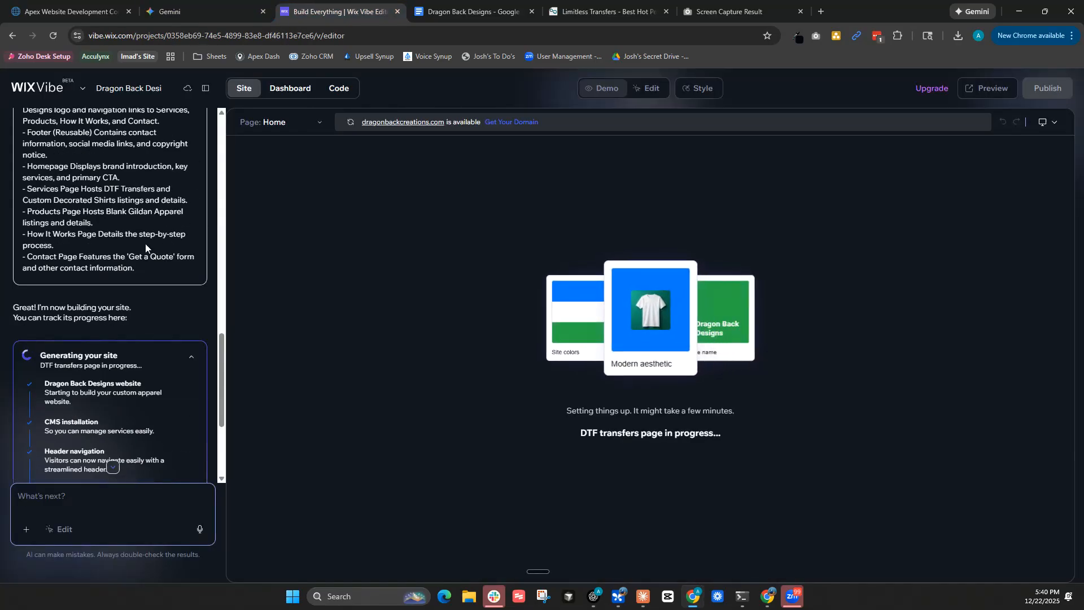
scroll(138, 243, down, 4)
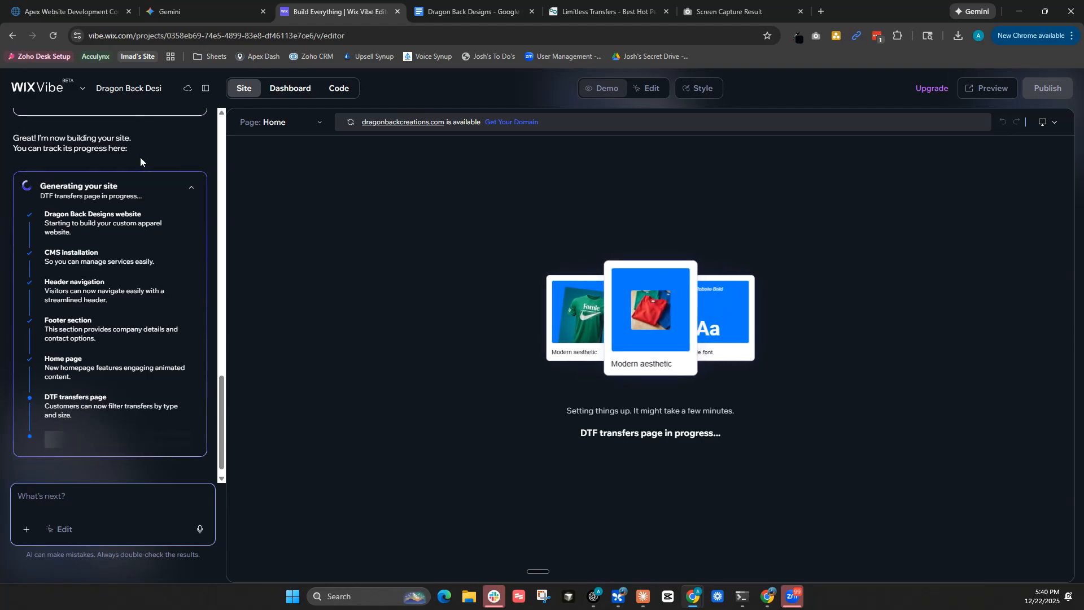
click(218, 9)
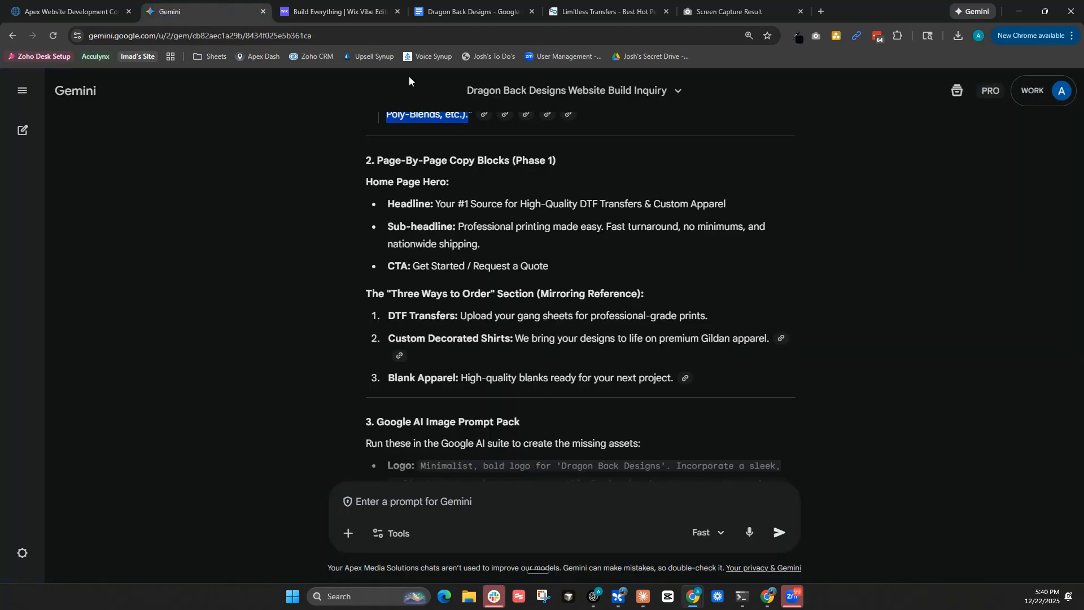
click(339, 11)
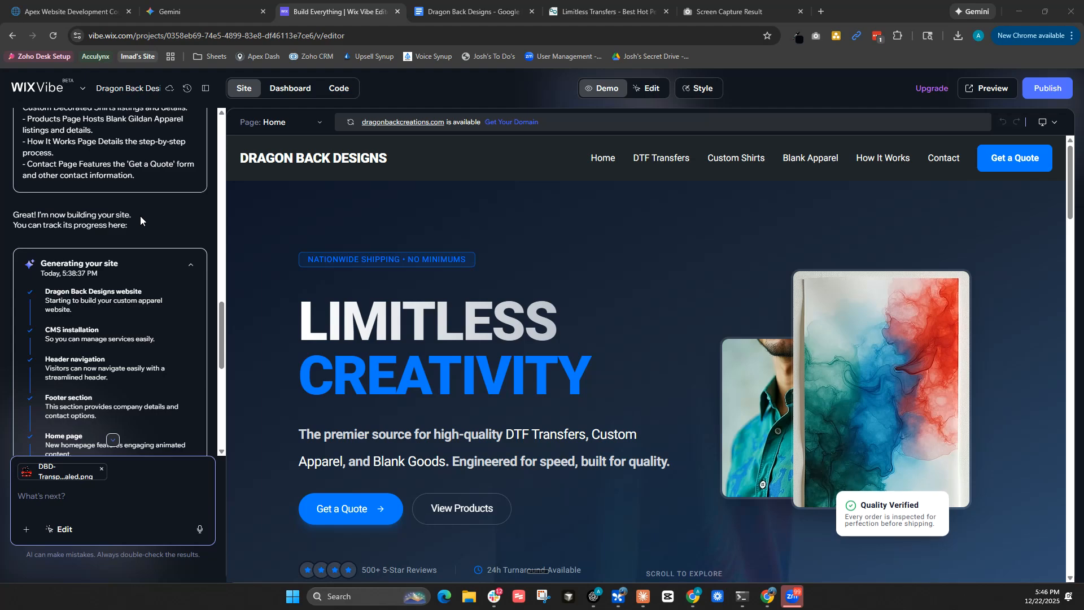
Return to the generated site and review the build log's list of completed pages down to the router setup.
click(186, 11)
click(316, 11)
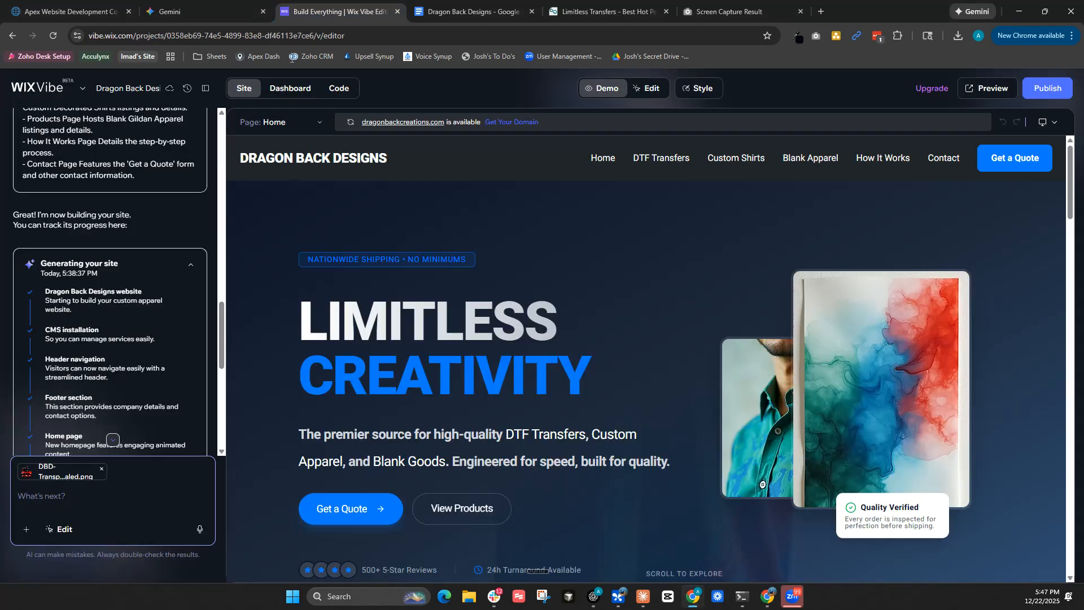
drag(225, 339, 229, 383)
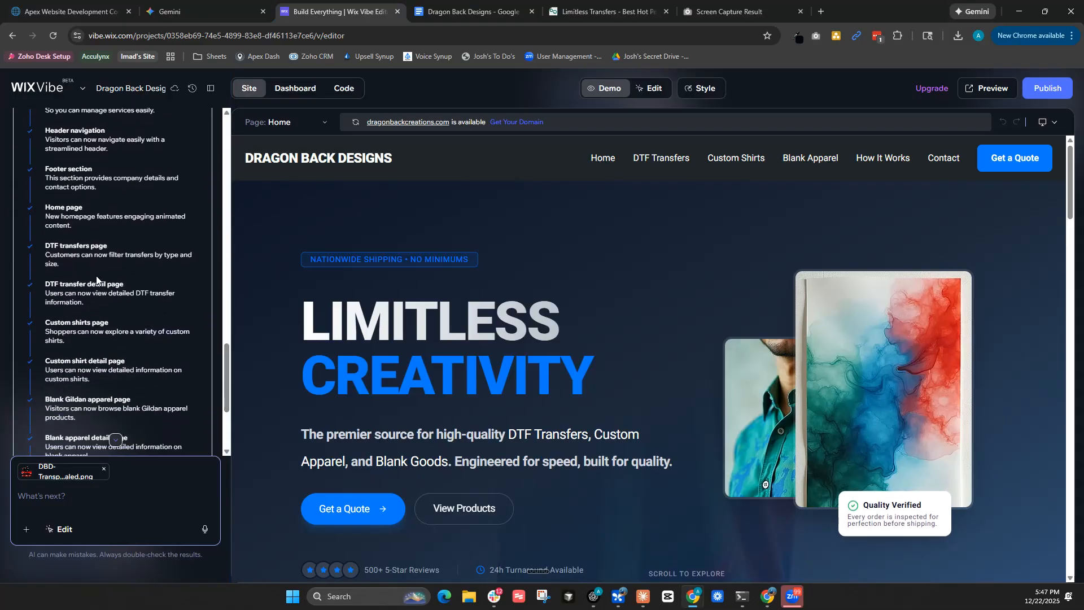
scroll(66, 352, down, 1)
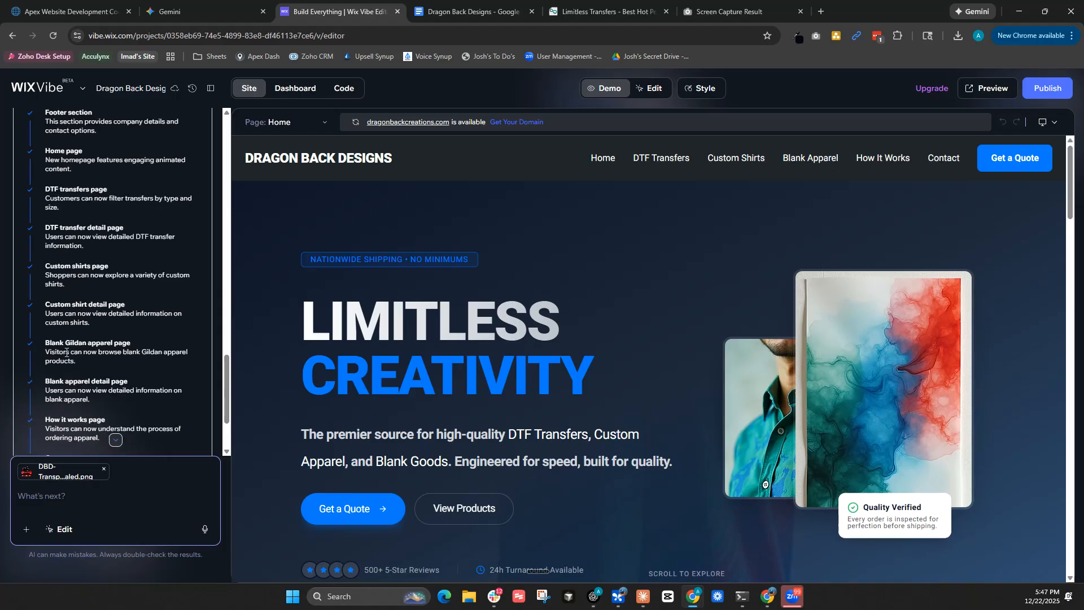
scroll(67, 360, down, 2)
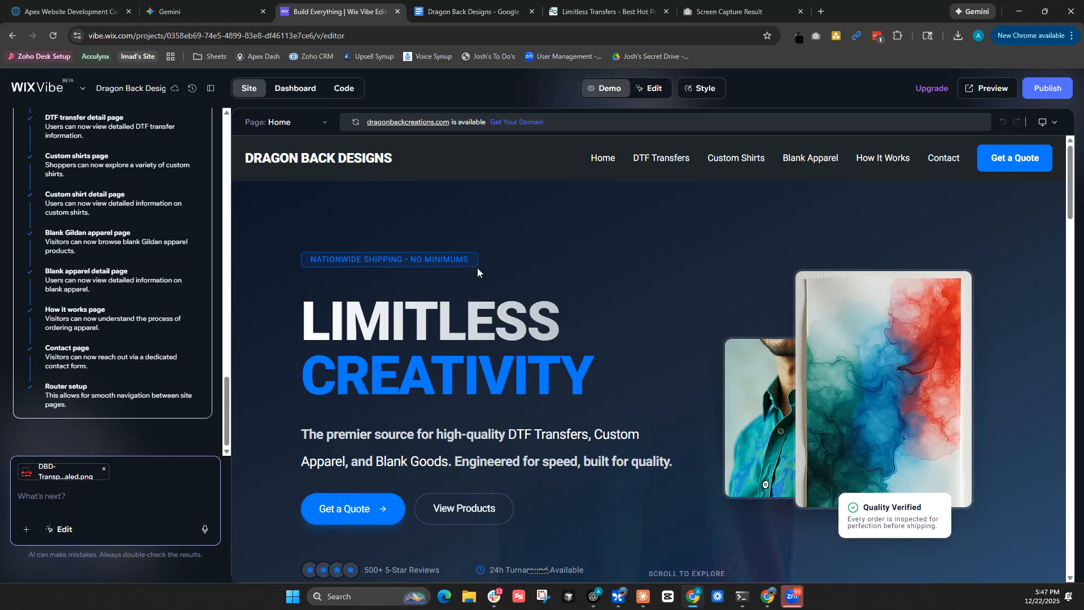
Inspect the Custom Shirts page, the Unisex Essential Crewneck Tee details and the quote request form it leads to.
click(736, 162)
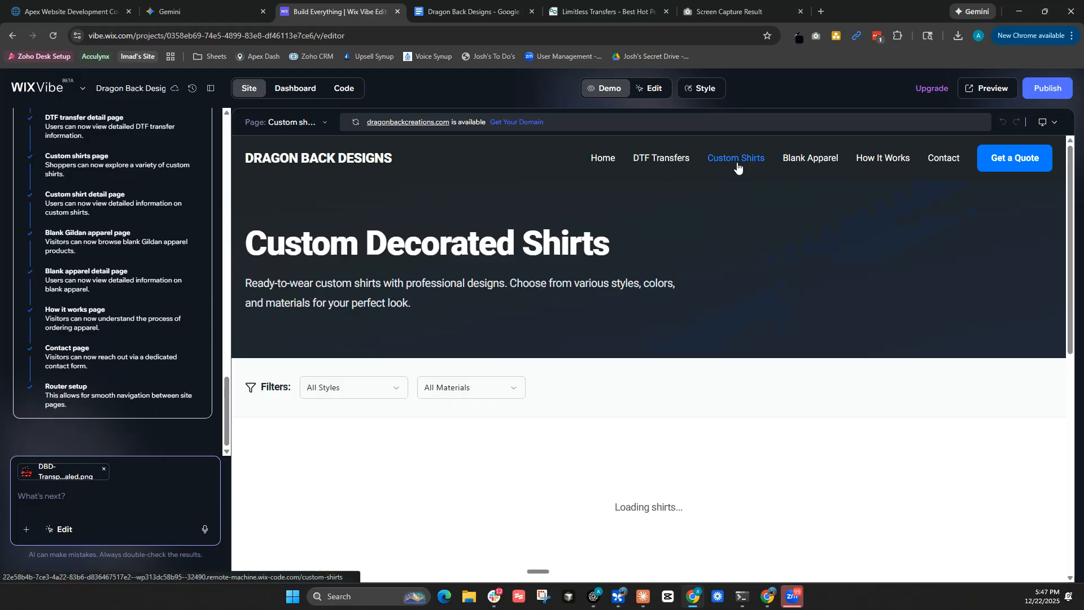
scroll(446, 323, down, 3)
scroll(396, 328, down, 4)
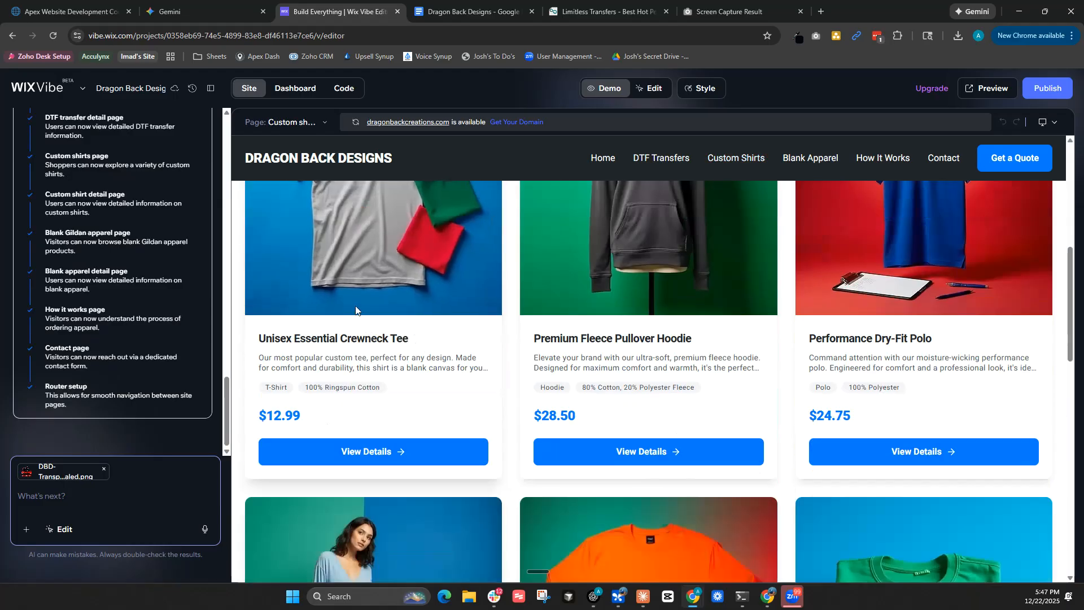
click(367, 452)
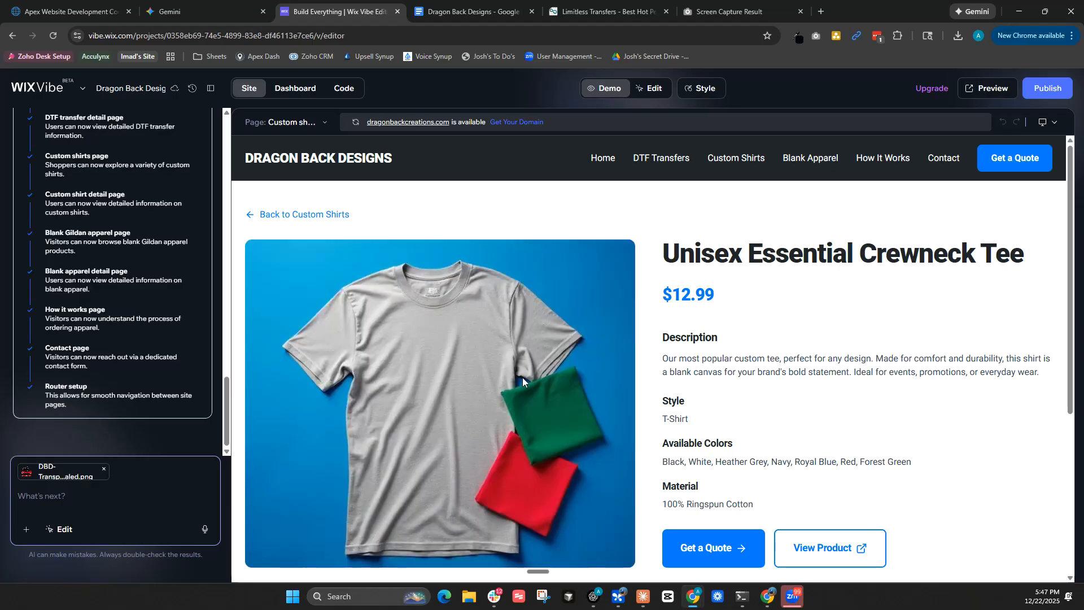
scroll(728, 326, down, 3)
scroll(752, 317, down, 1)
scroll(769, 310, up, 4)
click(707, 552)
scroll(619, 307, down, 5)
scroll(566, 387, up, 5)
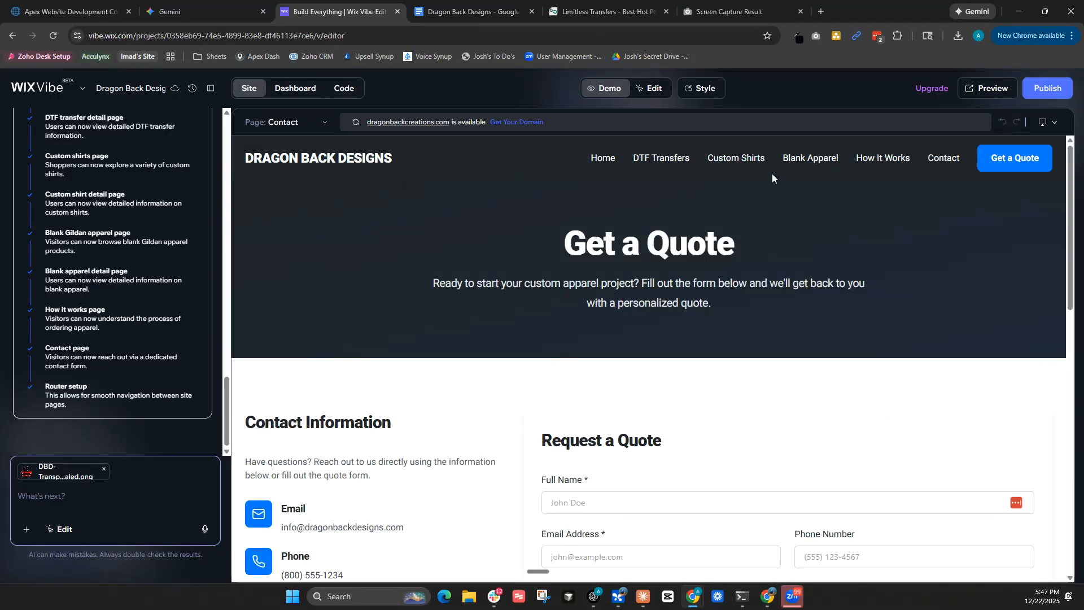
Examine the Blank Apparel page and the product details of the Gildan 64000 Softstyle T-Shirt.
click(805, 168)
scroll(627, 332, down, 6)
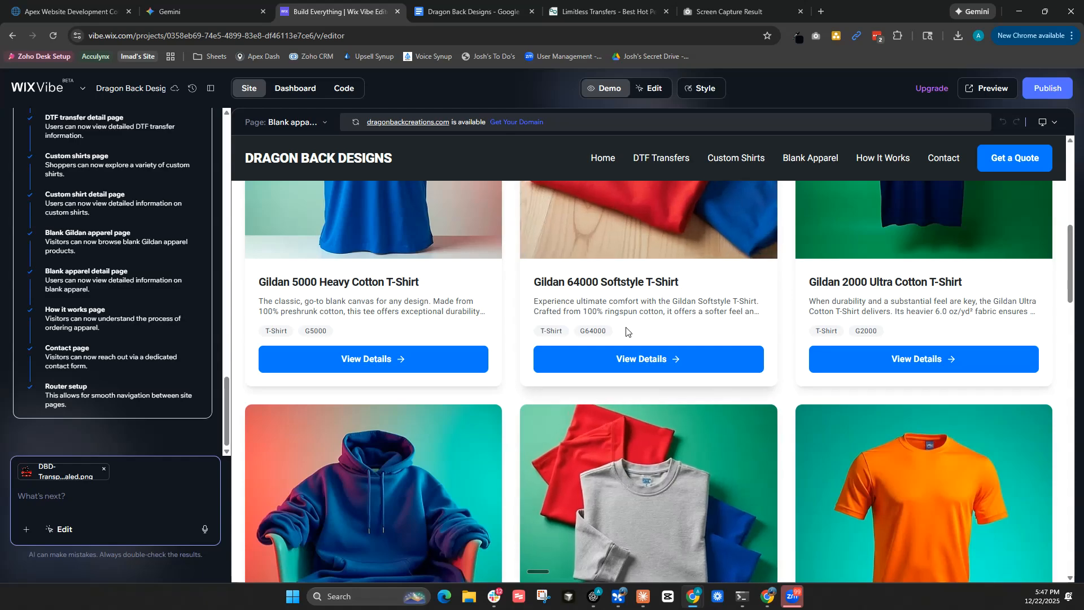
click(624, 348)
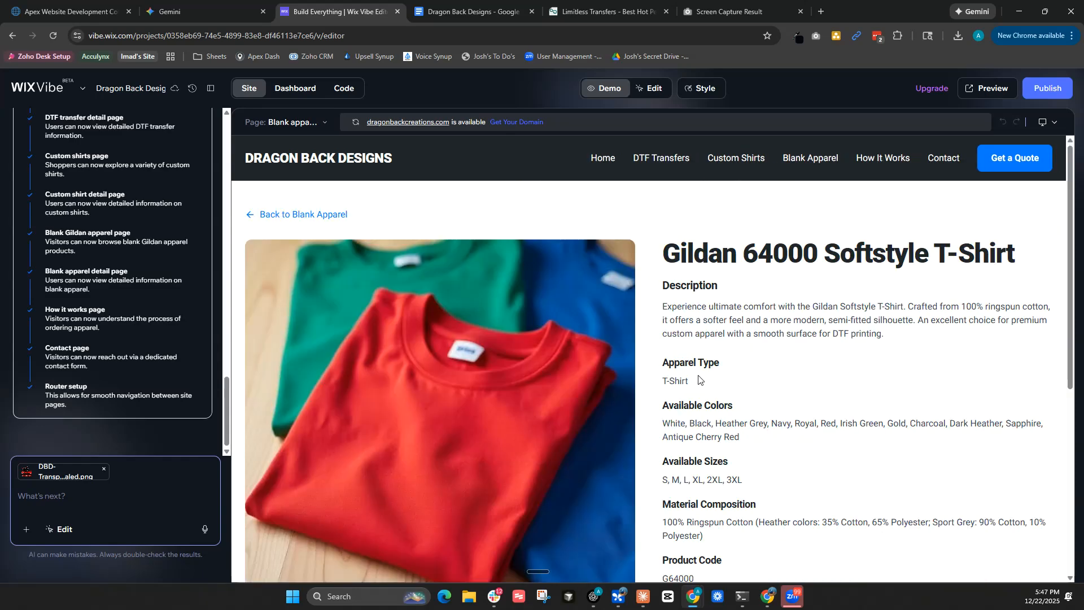
scroll(695, 495, down, 3)
scroll(747, 482, up, 5)
Read through the How It Works page, including its three-step summary and the Detailed Process section.
click(884, 158)
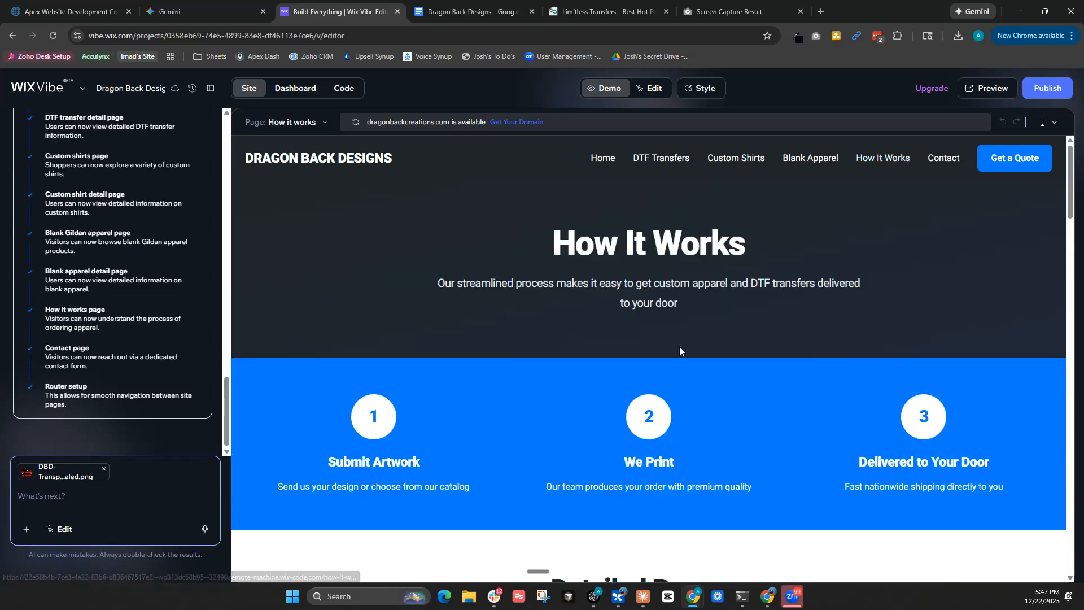
scroll(624, 331, down, 1)
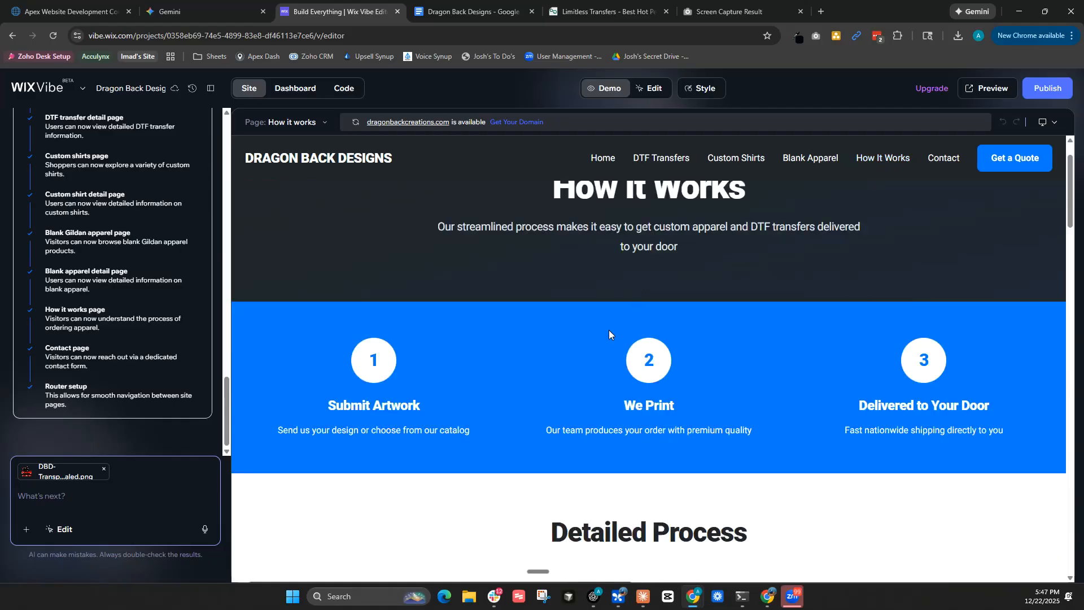
scroll(617, 435, down, 5)
scroll(757, 412, down, 7)
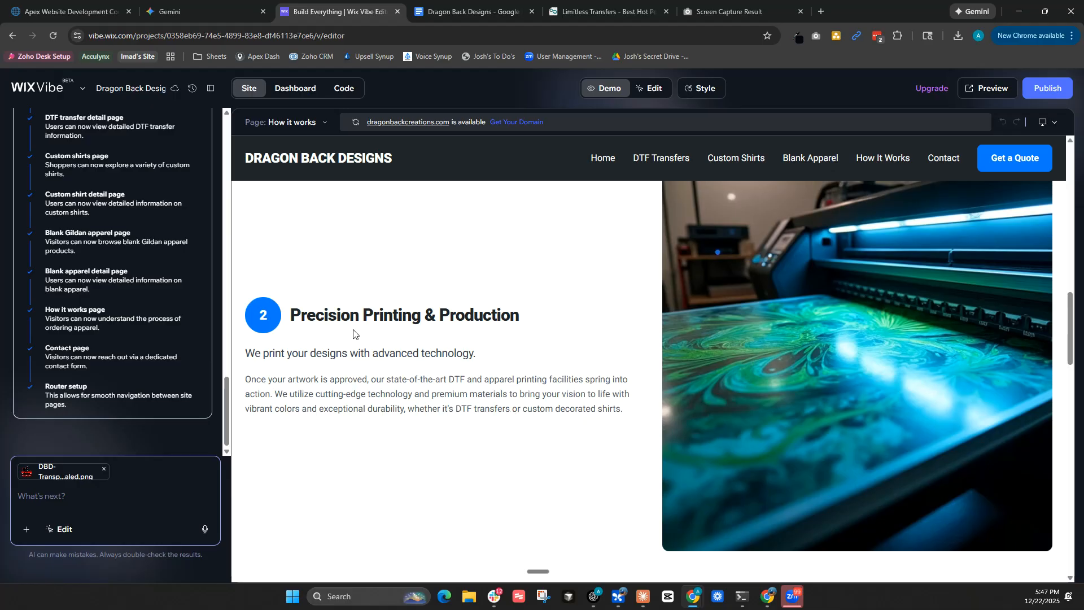
scroll(432, 321, down, 8)
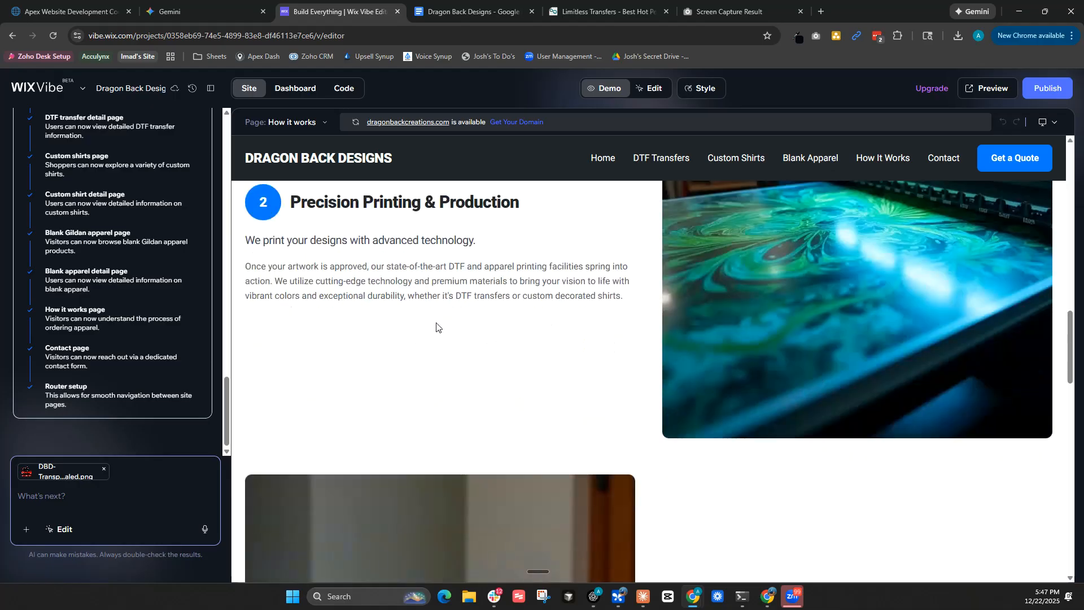
scroll(776, 404, down, 5)
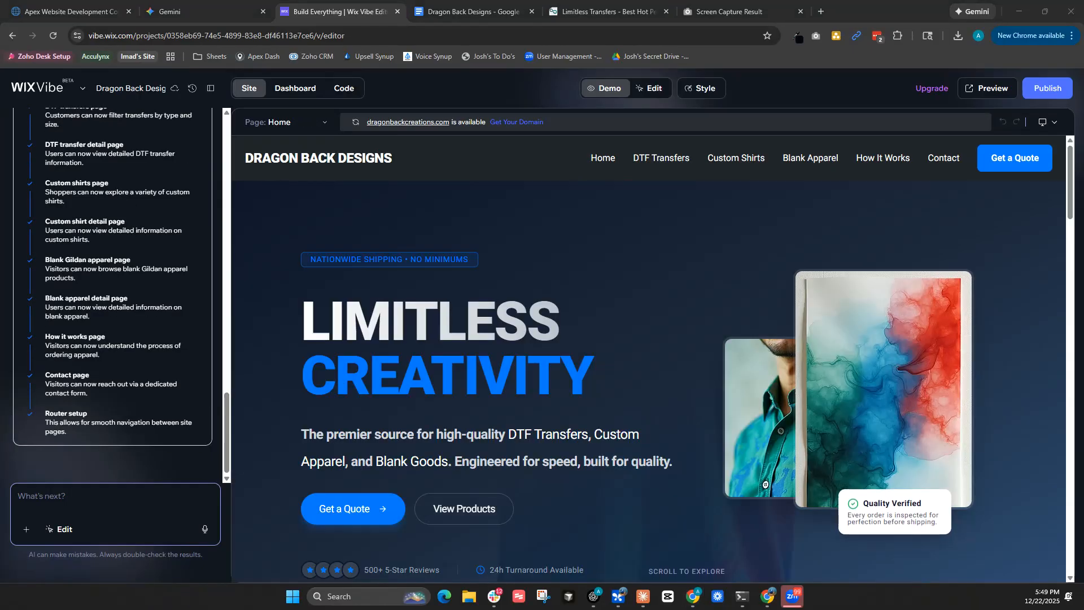
Bring up the existing Dragon Back Designs websites in the other browser window and check the portfolio and home page.
drag(0, 113, 723, 1)
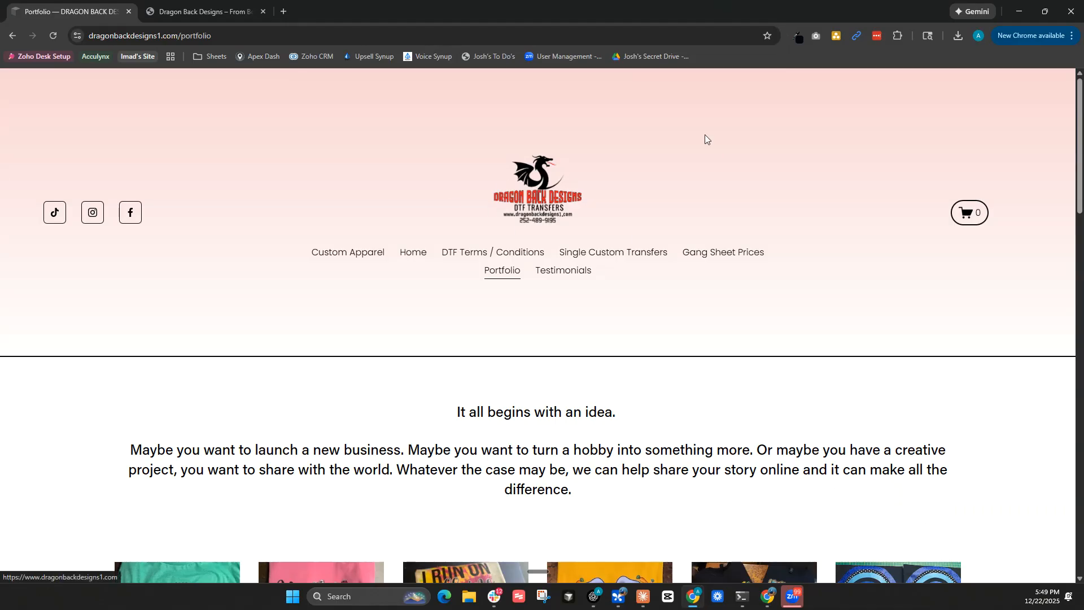
click(204, 12)
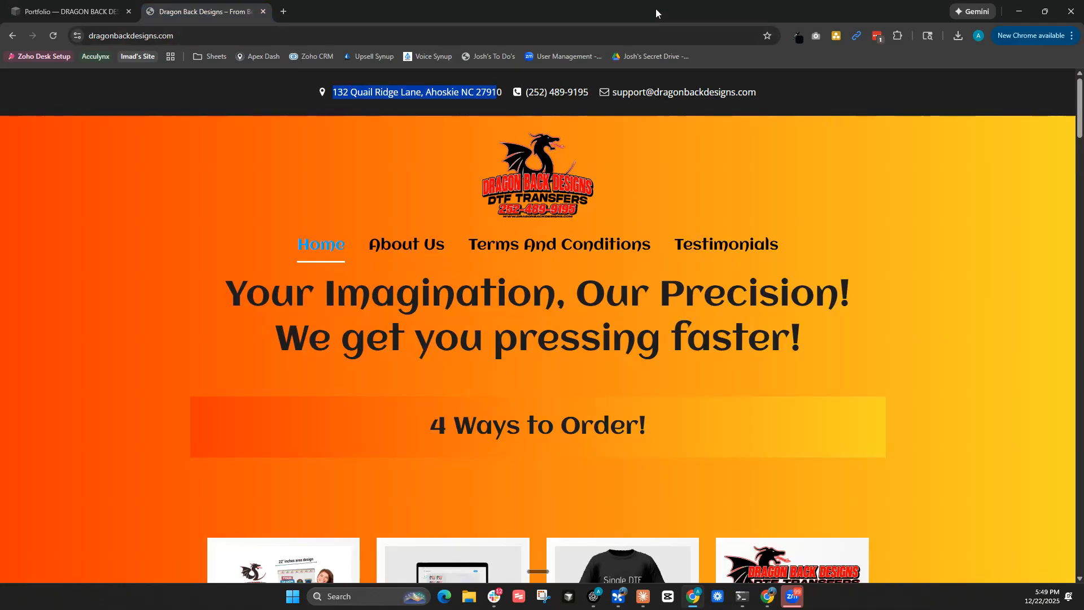
drag(656, 11, 0, 84)
Attach the business logo and product photos to the Wix Vibe prompt and submit the request to add them and alter the design to match.
drag(0, 446, 118, 519)
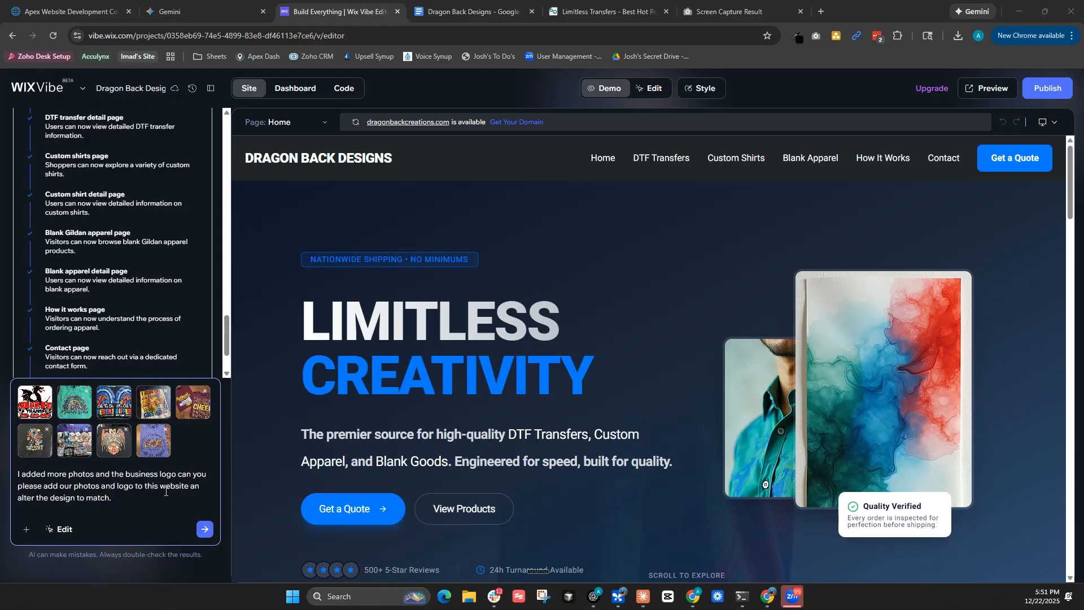
drag(133, 496, 16, 508)
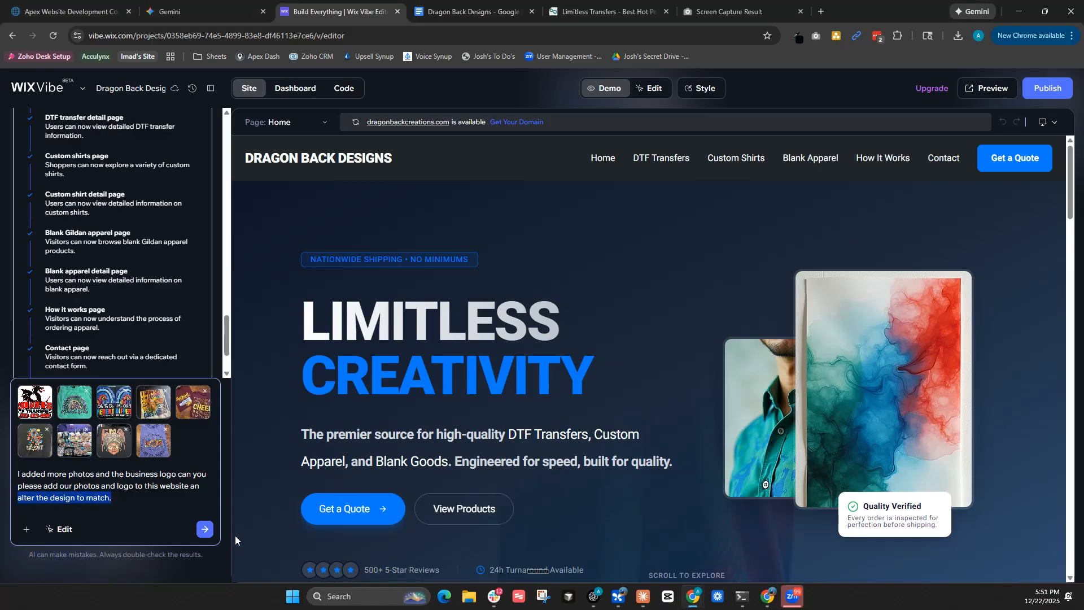
click(205, 529)
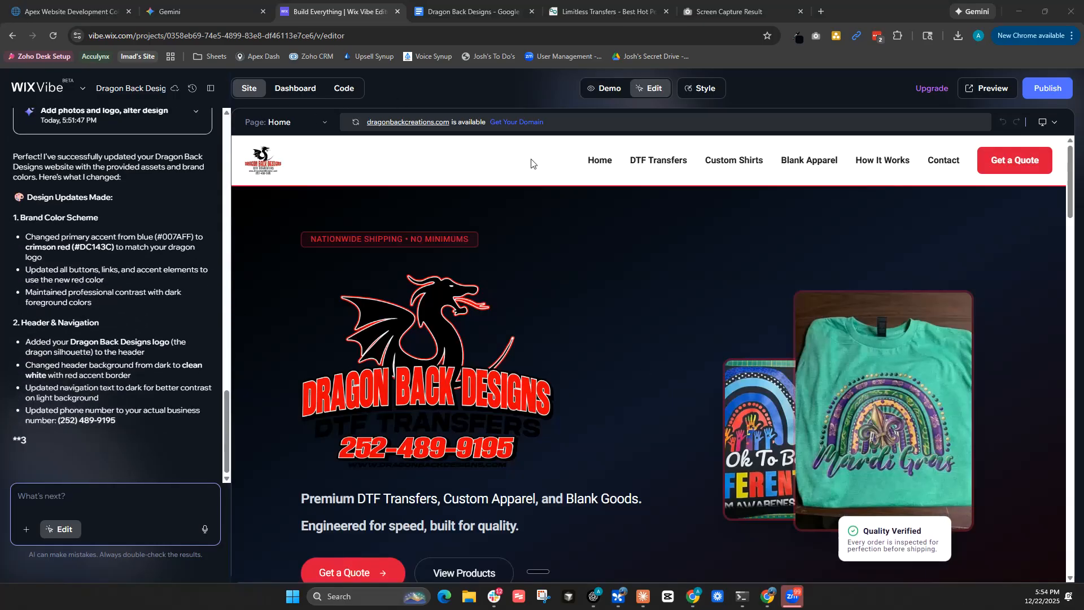
Review the rebranded home page from the hero section through the process and testimonials sections to the footer.
scroll(710, 221, down, 6)
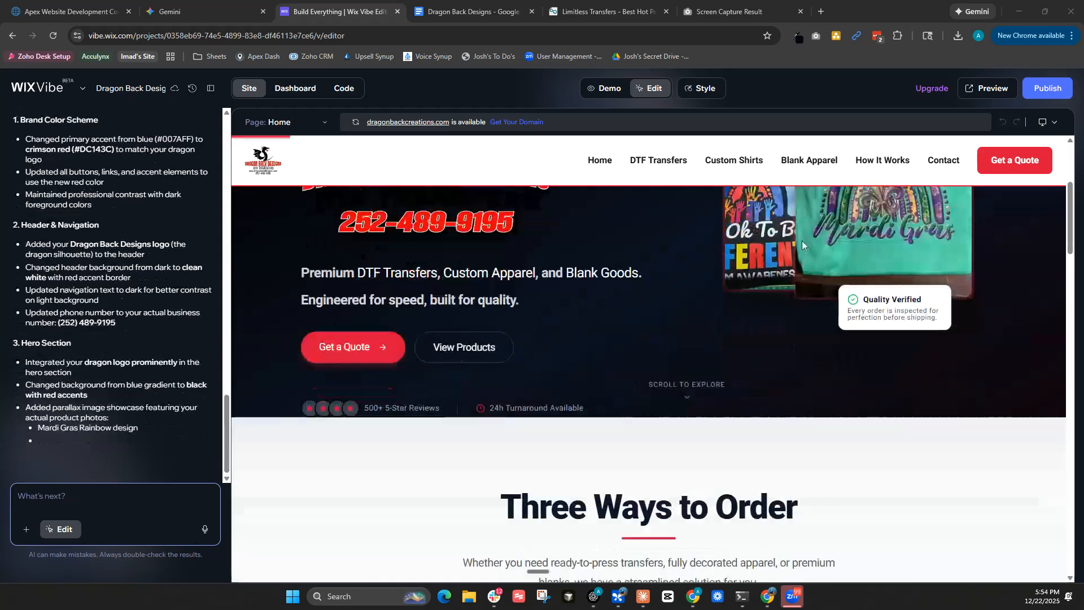
scroll(819, 241, down, 12)
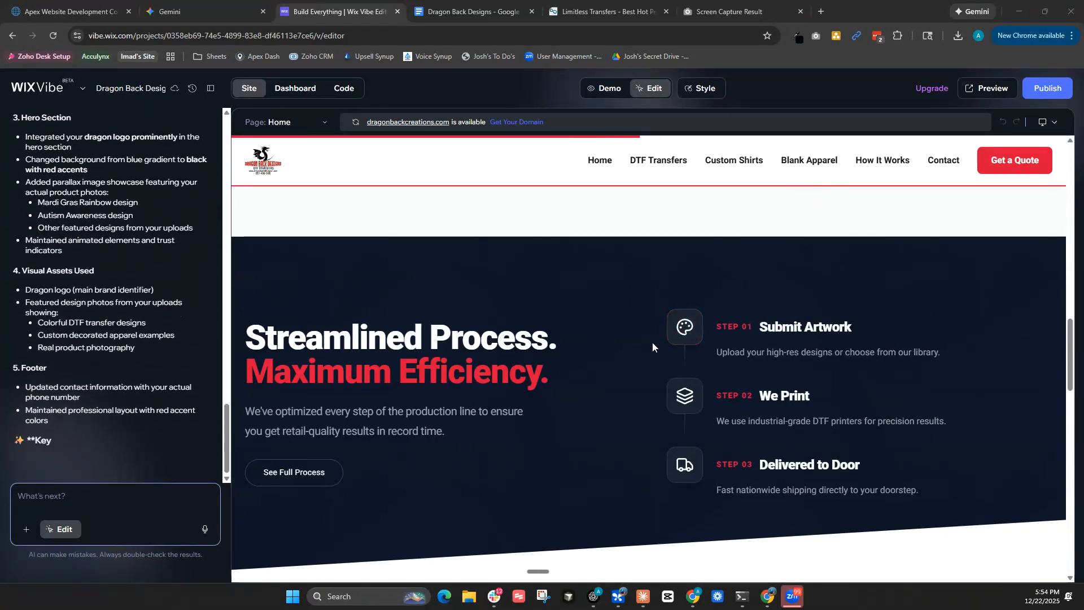
scroll(654, 342, down, 3)
scroll(660, 341, down, 10)
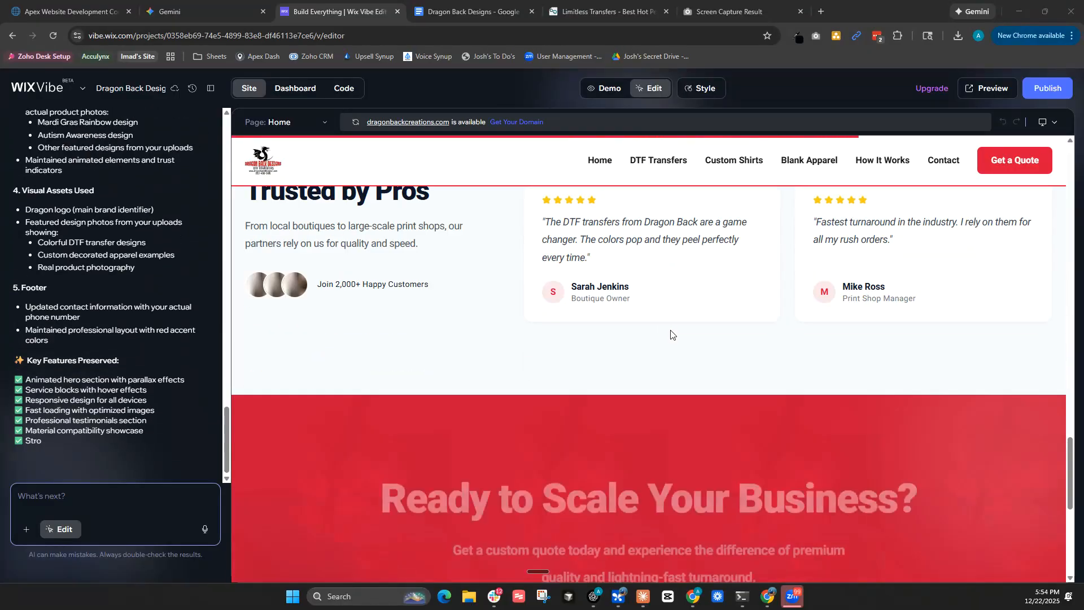
scroll(672, 329, down, 7)
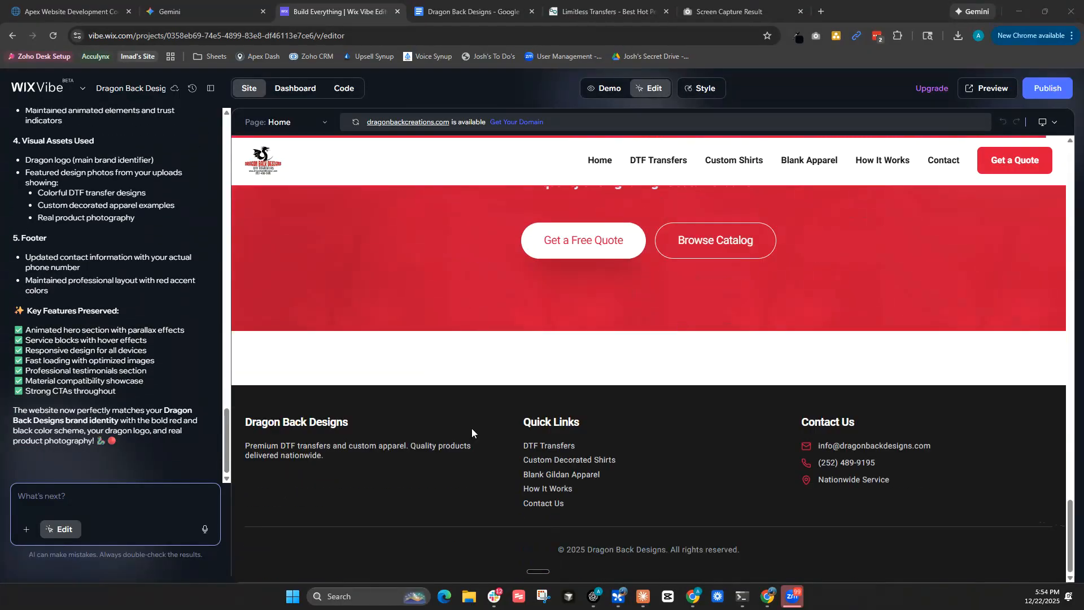
Submit a prompt to add all of the business's social media links for Facebook, Instagram and TikTok.
click(44, 499)
key(ctrl+v)
scroll(113, 458, up, 1)
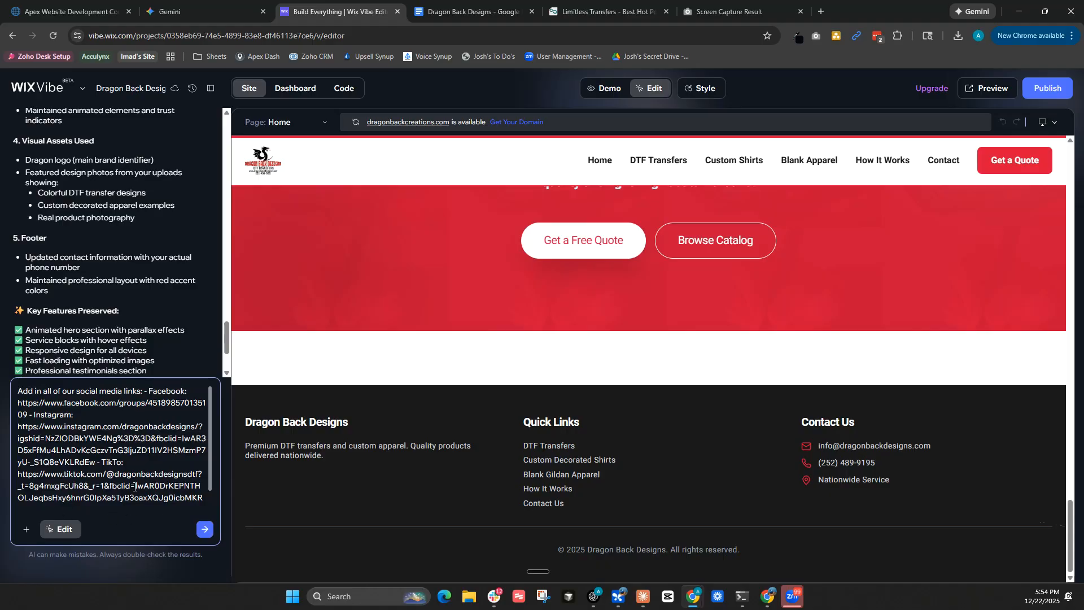
click(204, 530)
scroll(700, 398, up, 20)
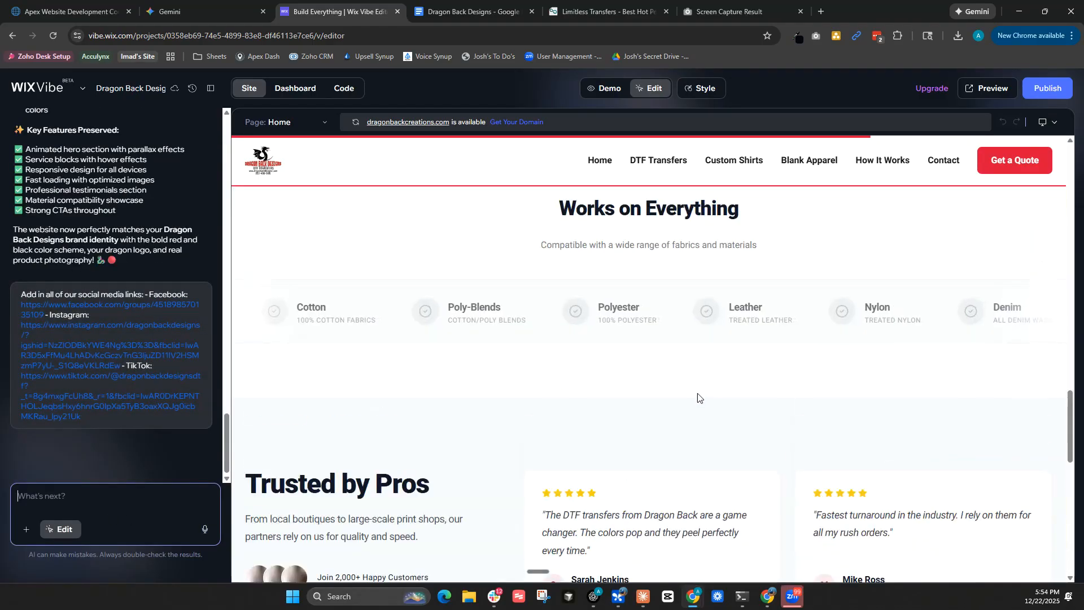
scroll(677, 395, up, 5)
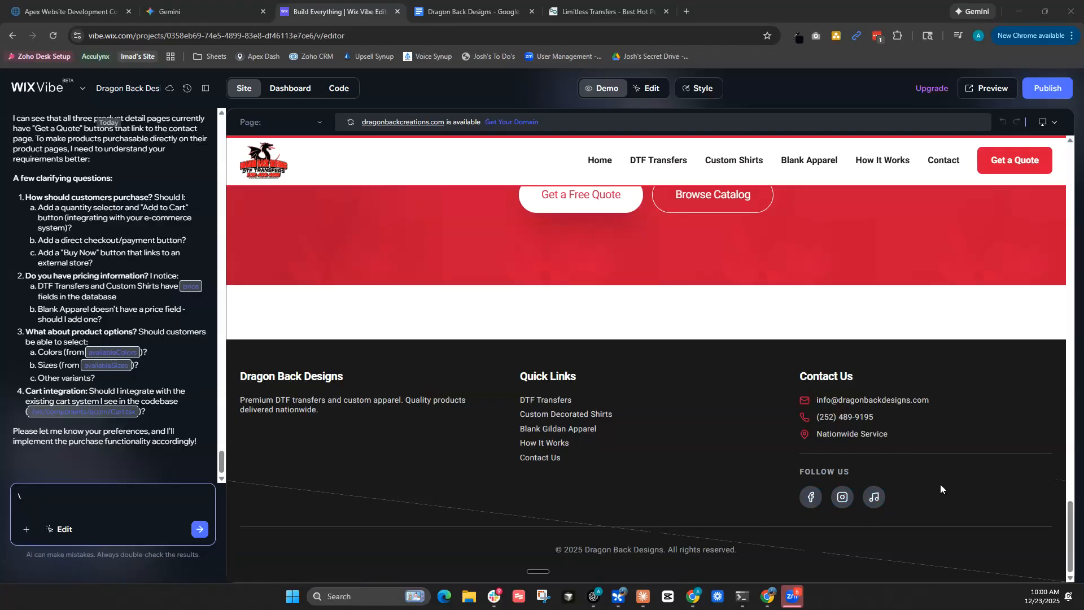
Display the home page in mobile view and check the layout of its hero section.
drag(1071, 532, 1069, 173)
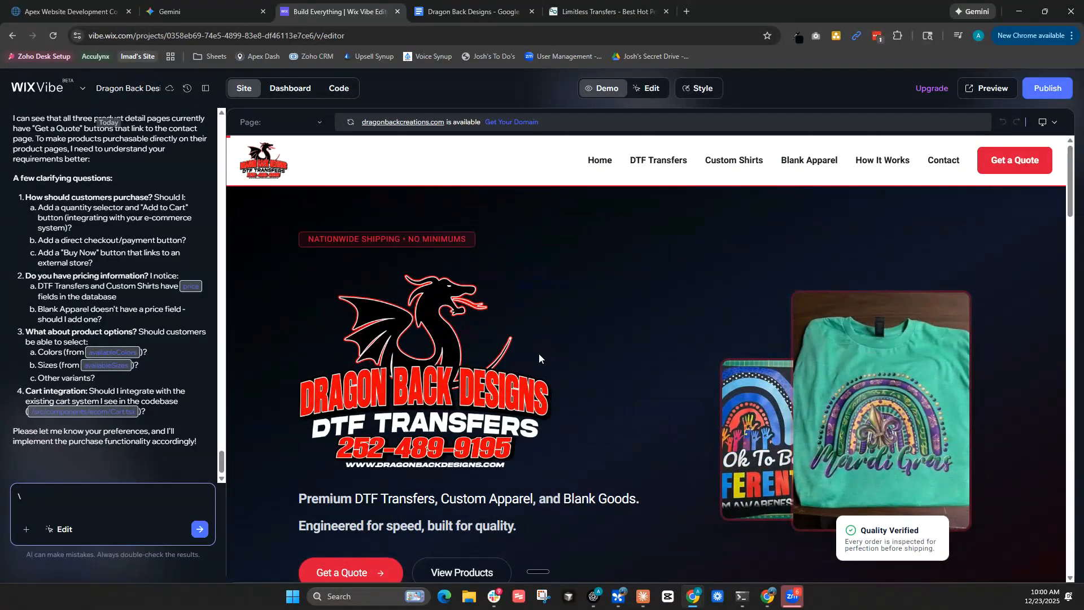
click(1048, 122)
click(1048, 192)
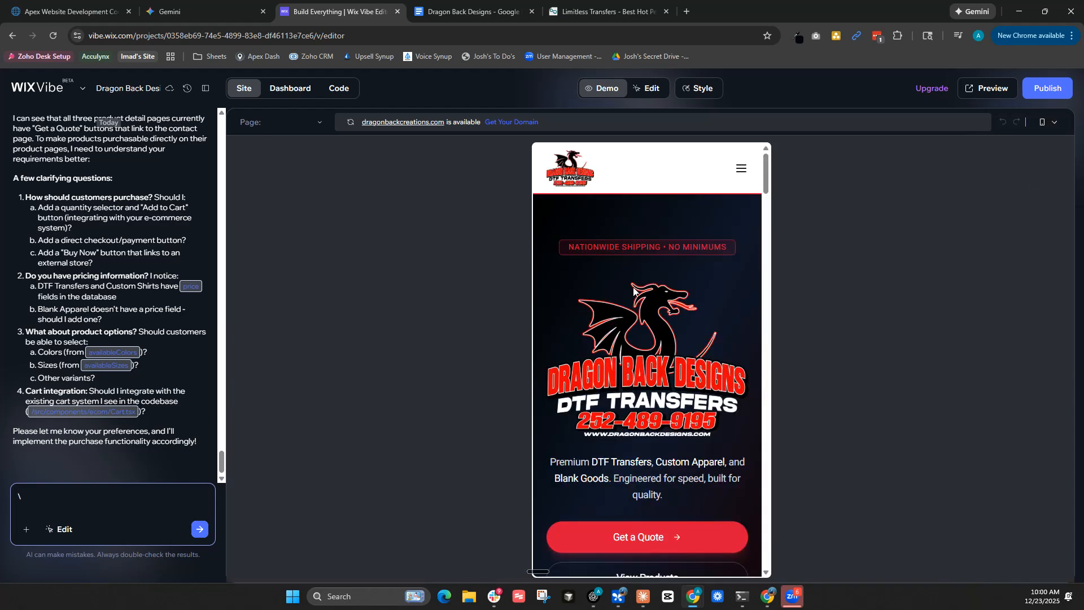
scroll(644, 316, down, 3)
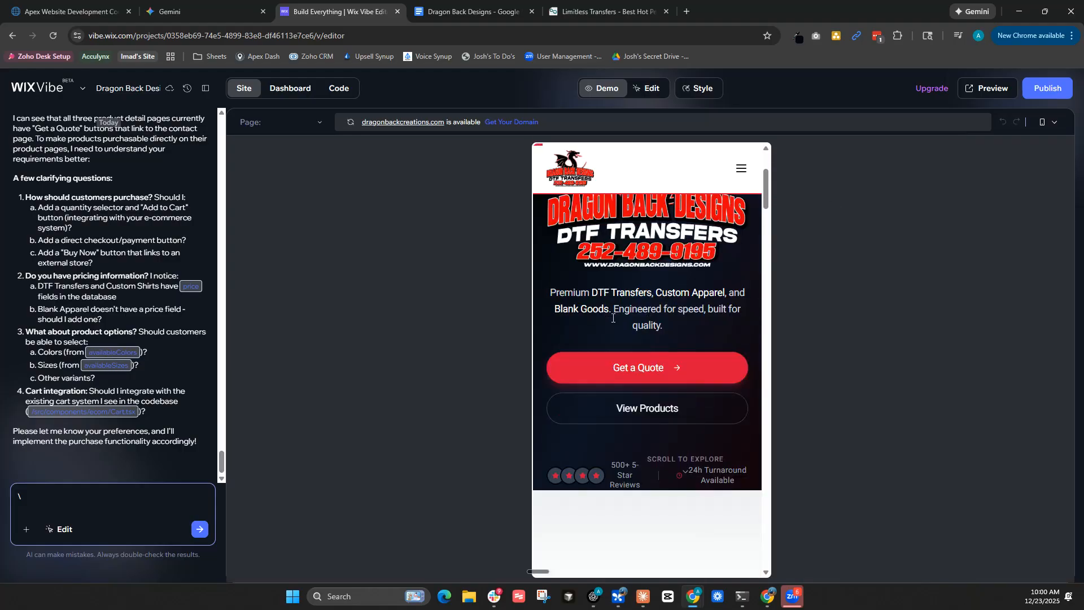
Enable element editing and select the hero container holding the reviews and turnaround text that overlaps "Scroll to Explore".
click(61, 532)
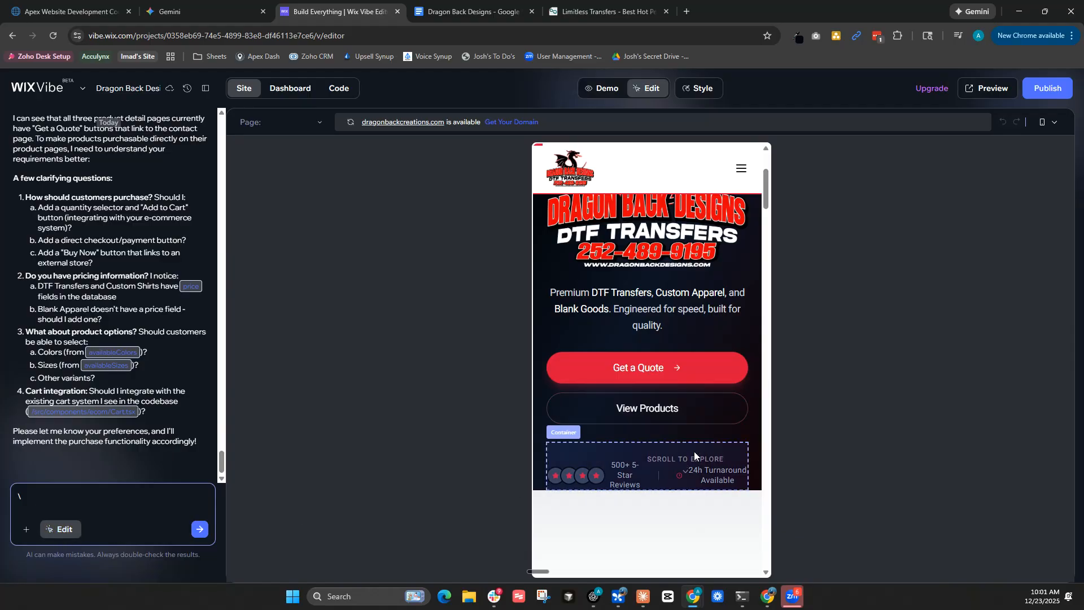
click(701, 466)
click(563, 432)
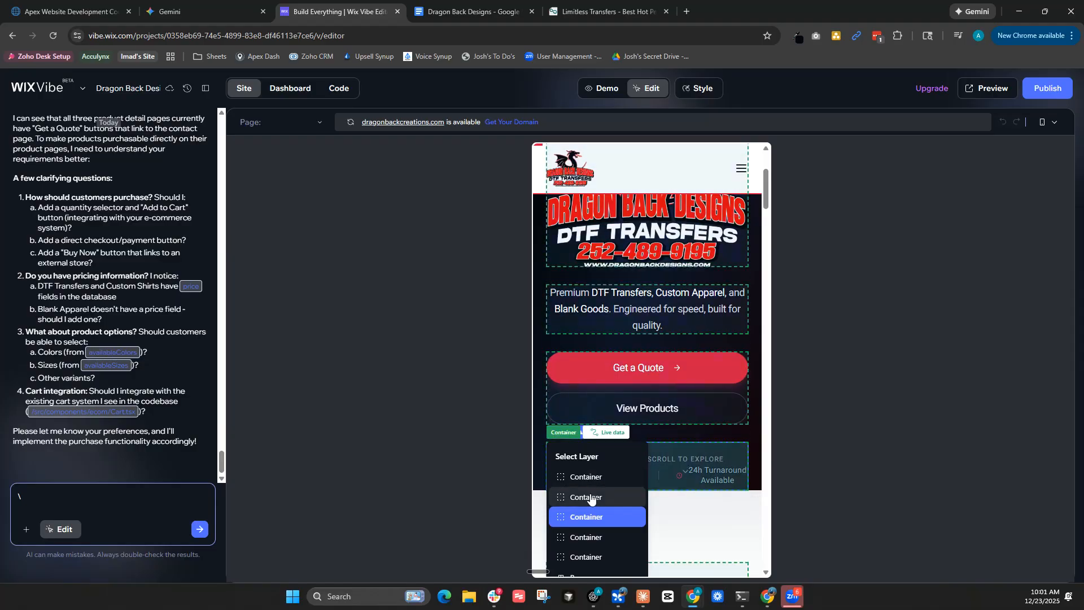
scroll(594, 565, down, 2)
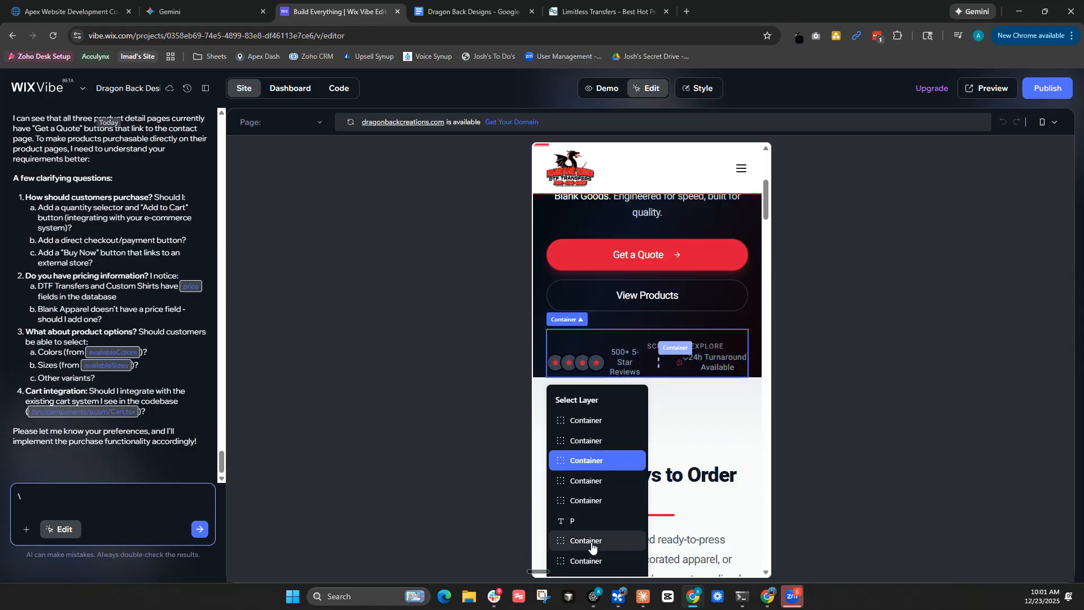
scroll(592, 546, down, 2)
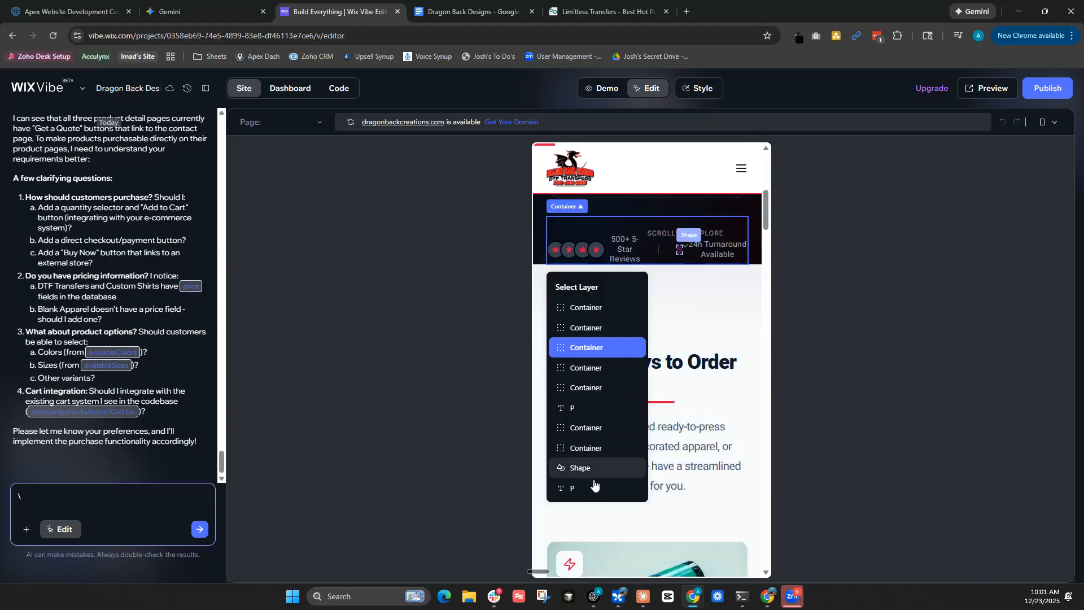
click(590, 448)
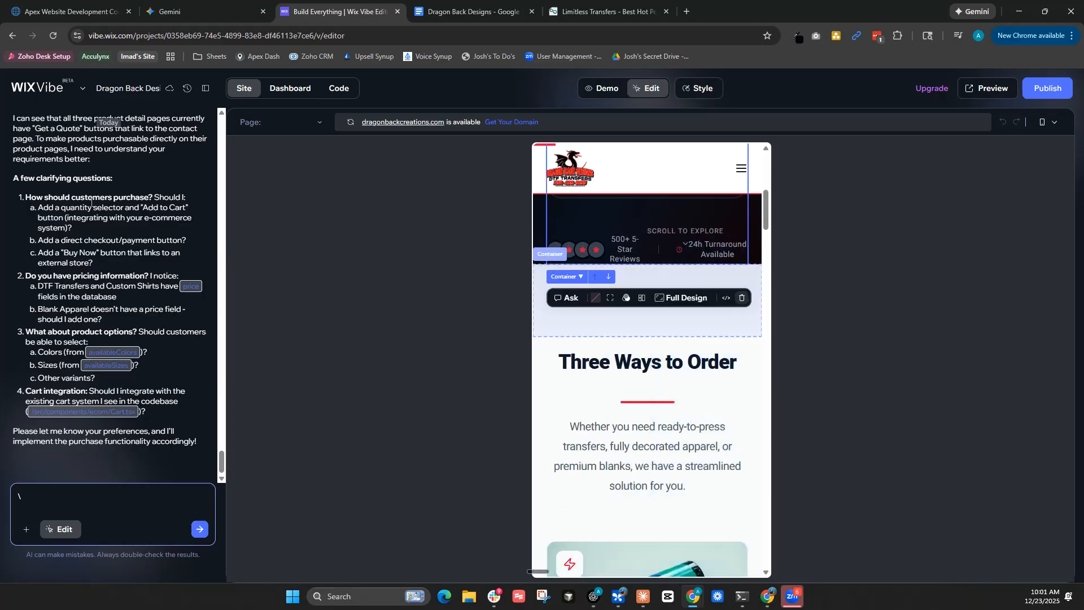
click(716, 255)
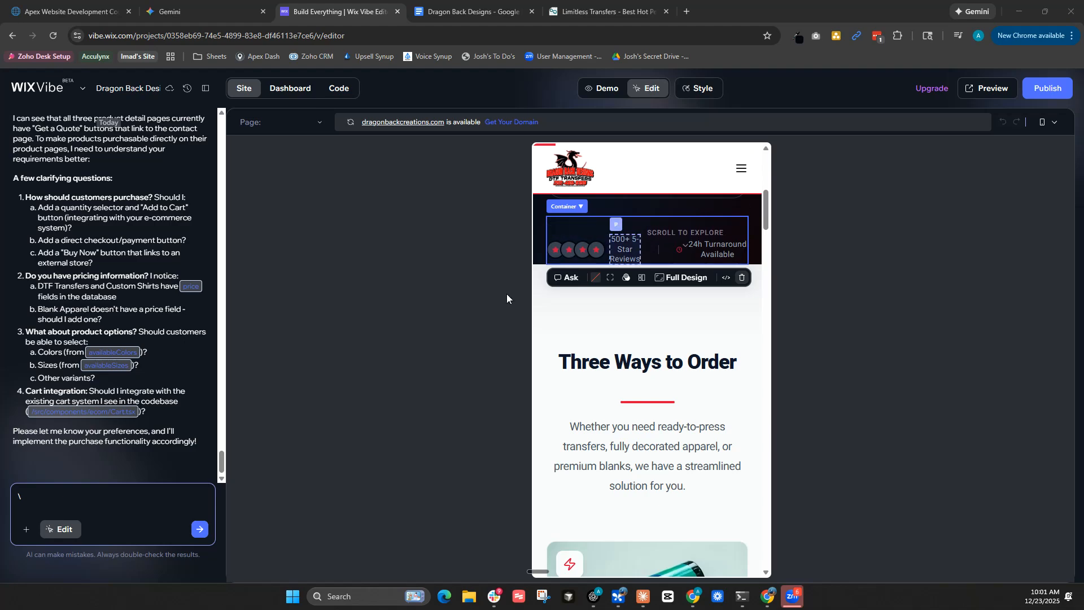
Ask the AI to center the "Scroll to Explore" button that overlaps the other text, and return the page to desktop view.
click(115, 494)
key(BackSpace)
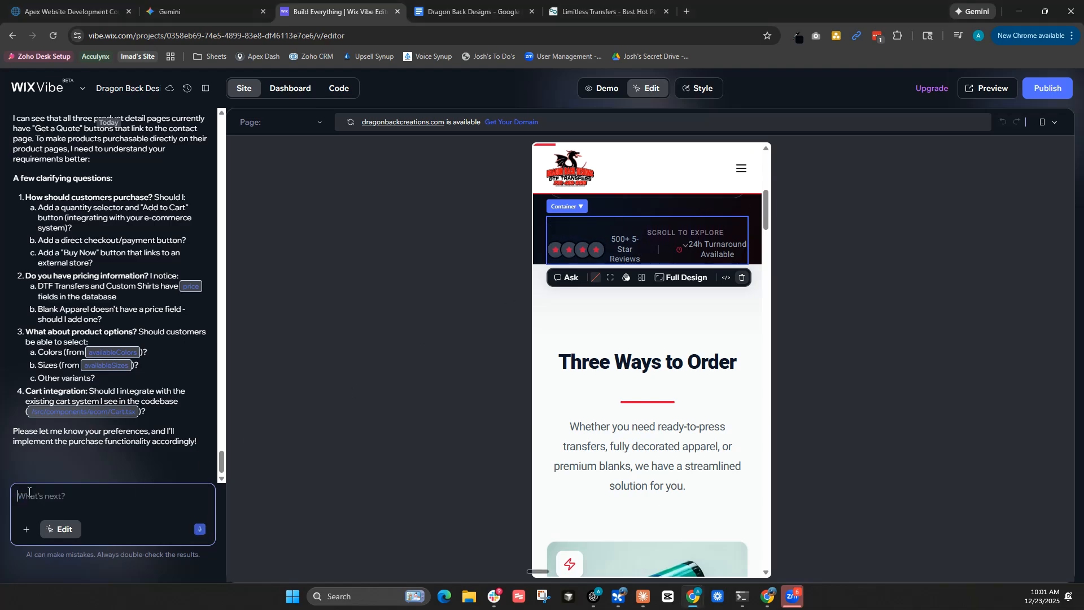
click(564, 278)
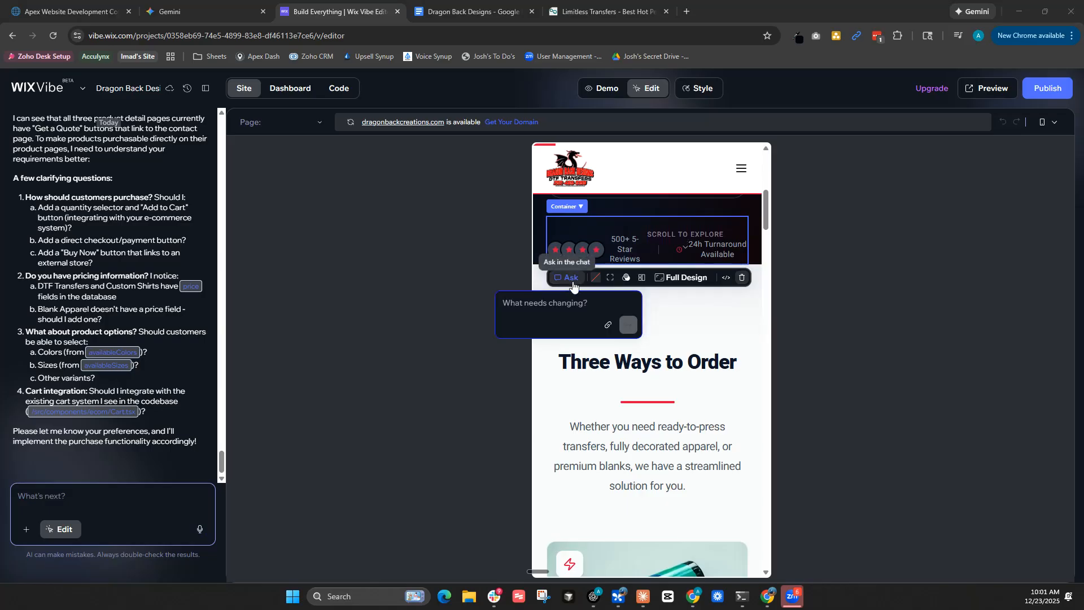
click(567, 307)
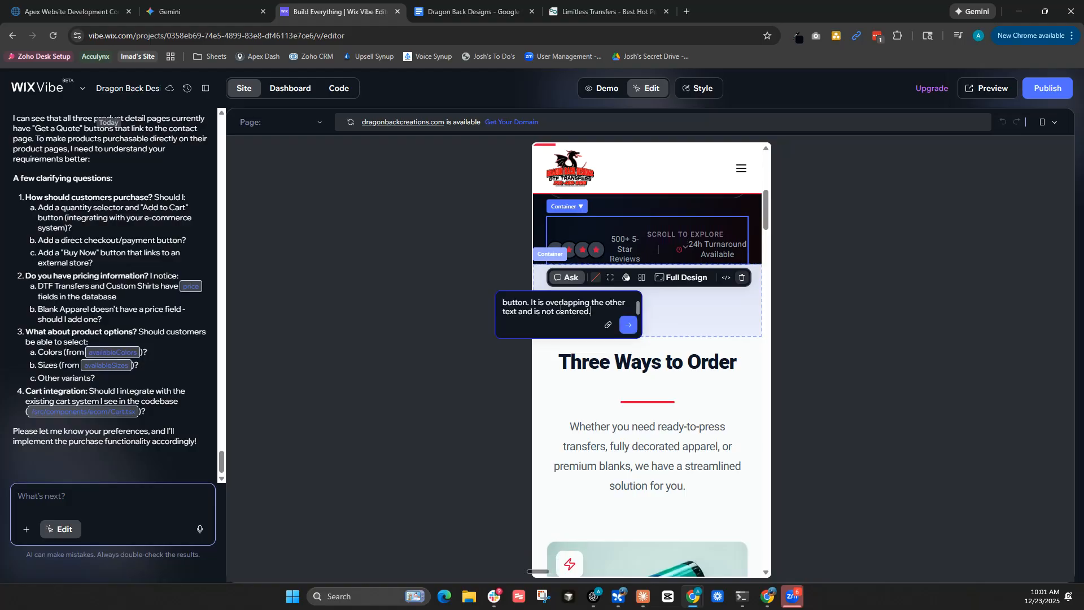
key(Return)
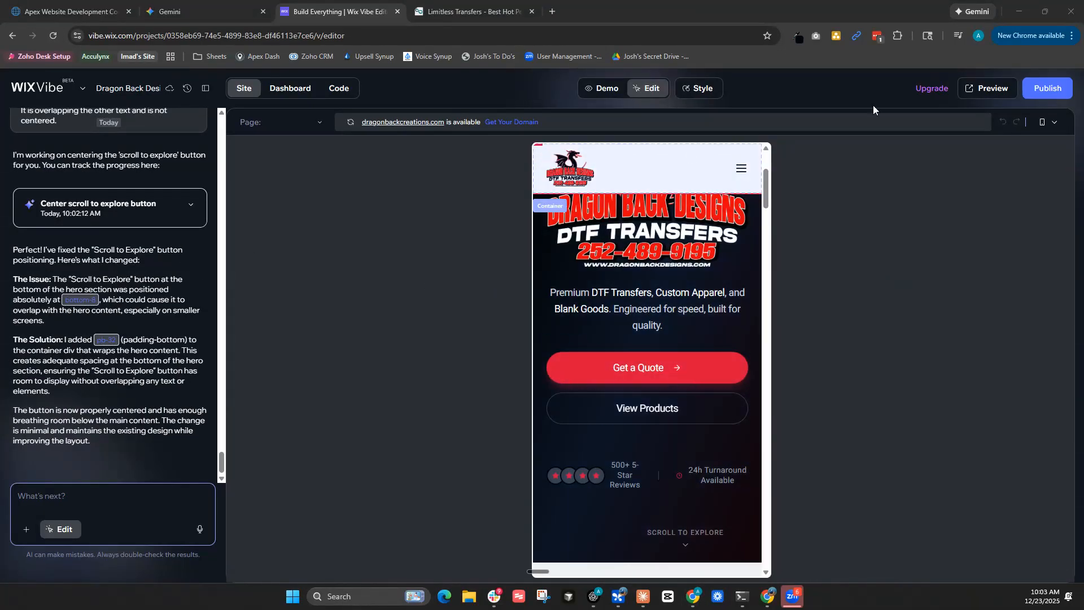
click(1049, 122)
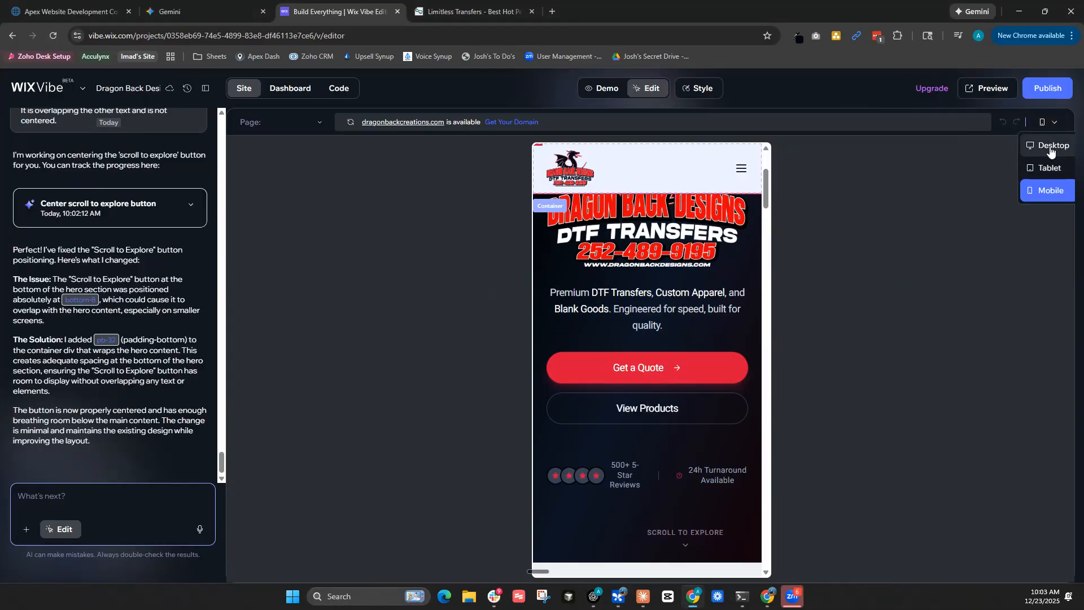
click(1045, 144)
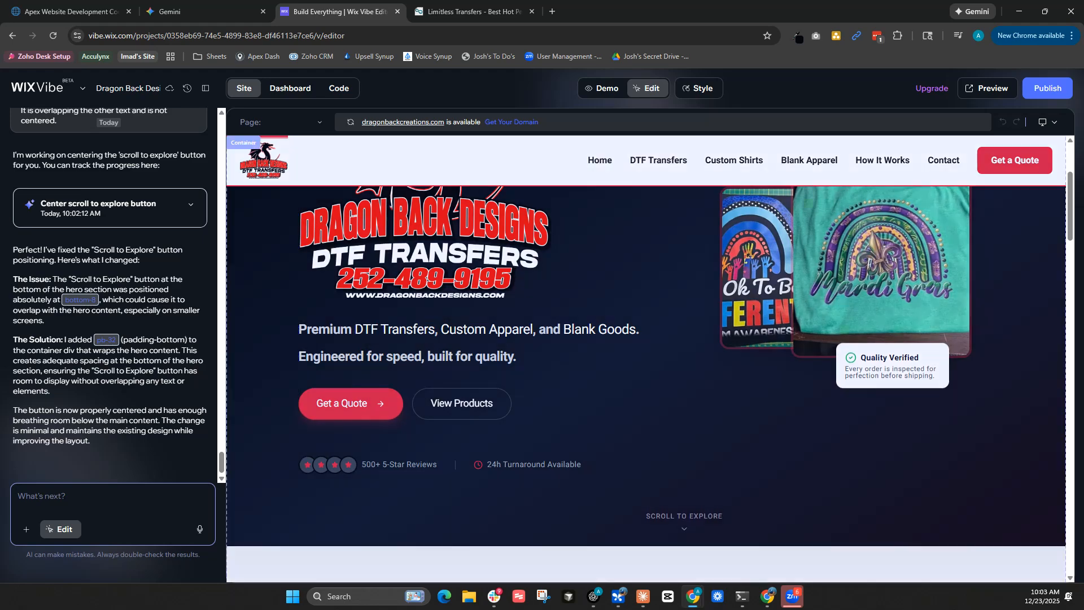
Find the business catch phrase in Website Questionnaire Dragon Back Designs.pdf and select its text.
scroll(562, 383, down, 6)
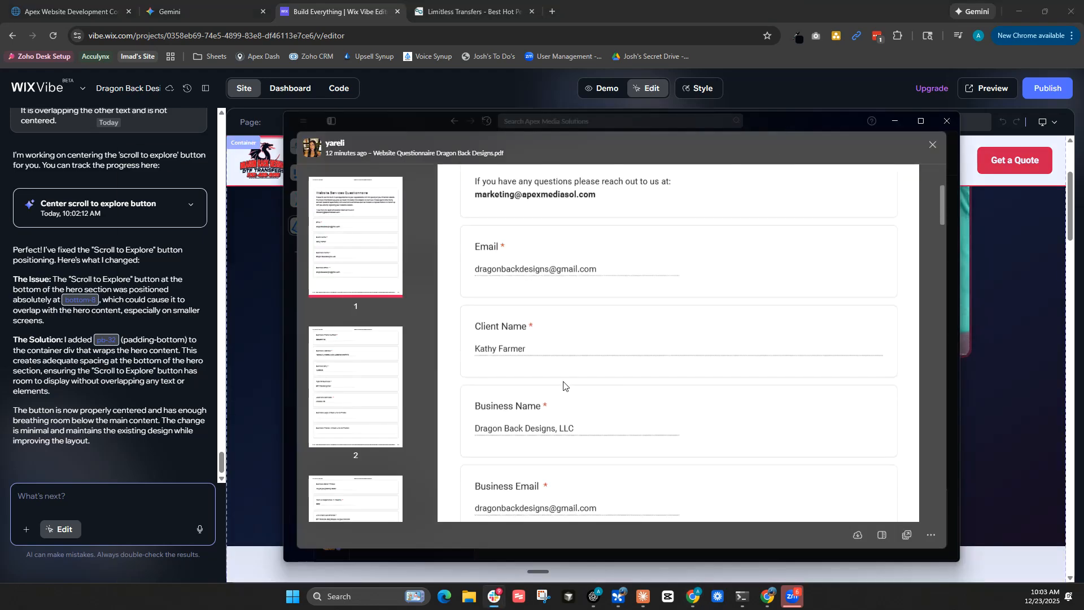
scroll(557, 382, down, 14)
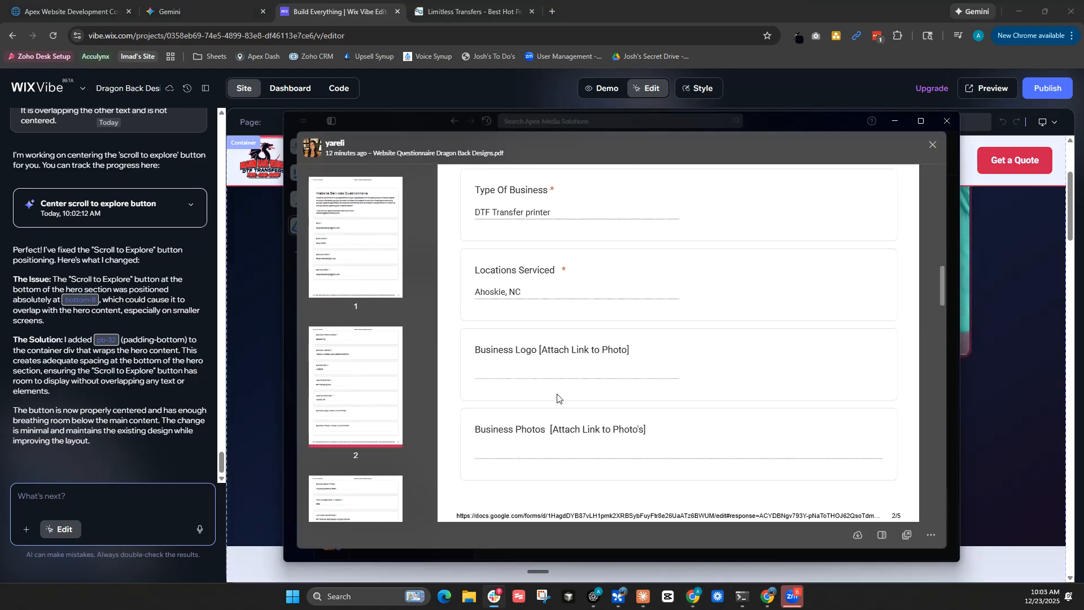
scroll(536, 416, down, 2)
drag(585, 324, 475, 326)
click(479, 326)
triple_click(486, 324)
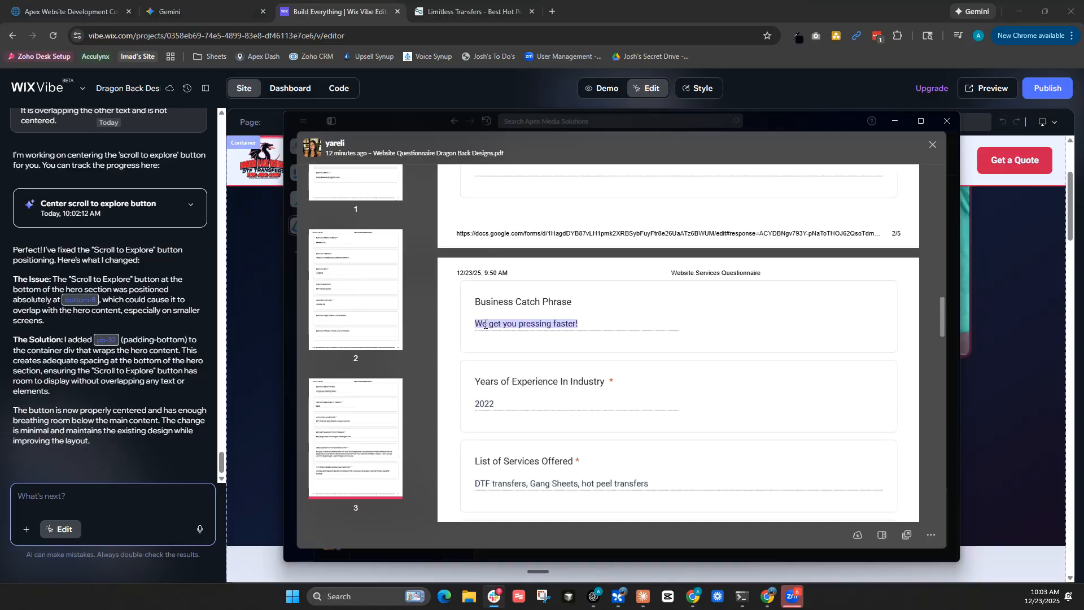
click(895, 121)
Try to isolate the line "Engineered for speed, built for quality." through the layers of the hero paragraph.
click(493, 356)
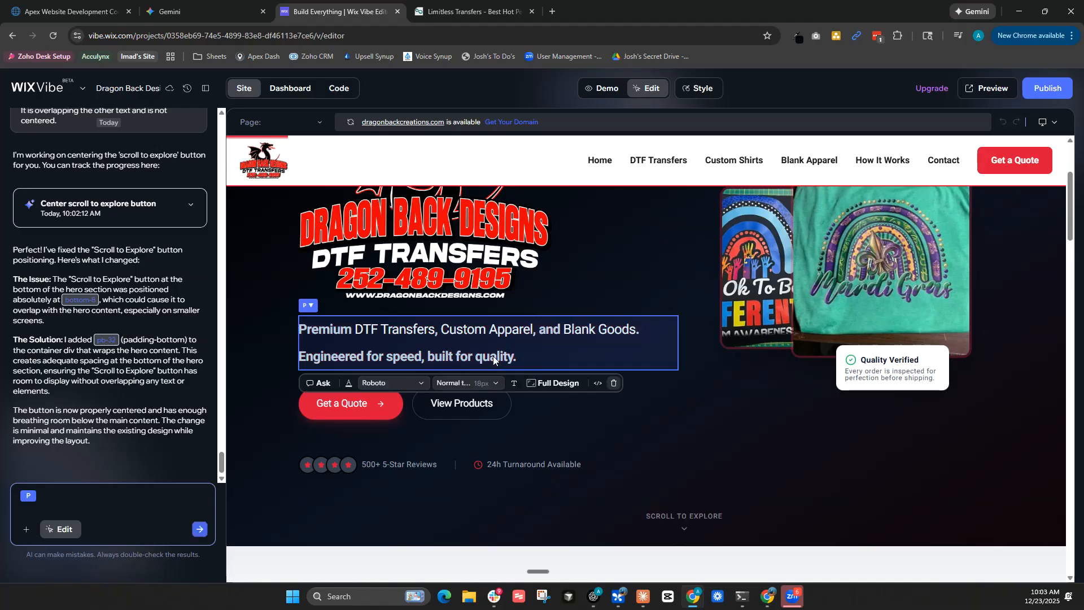
double_click(348, 358)
click(323, 358)
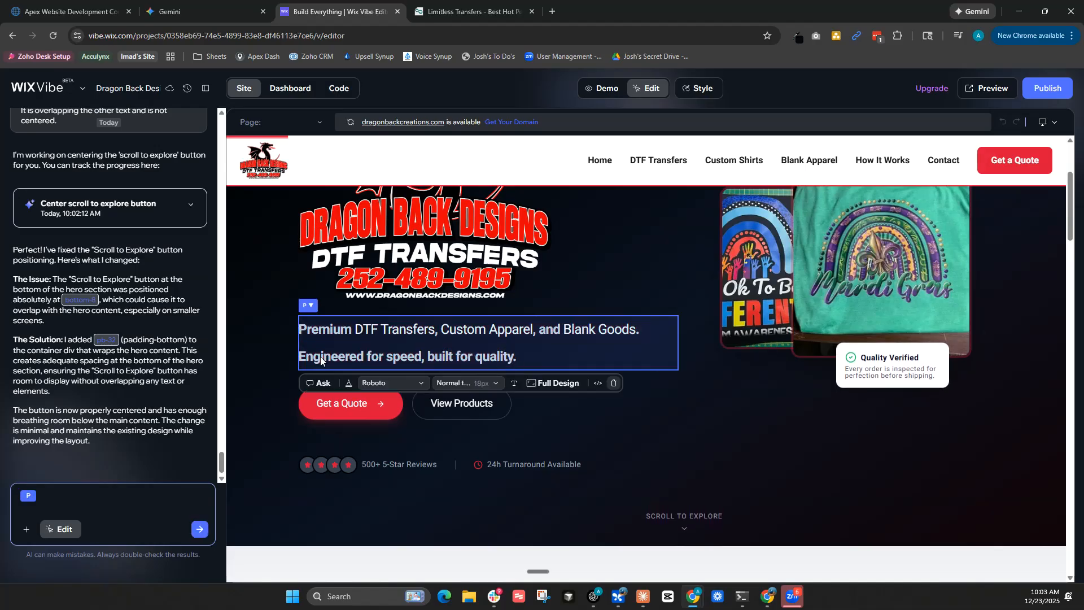
click(308, 305)
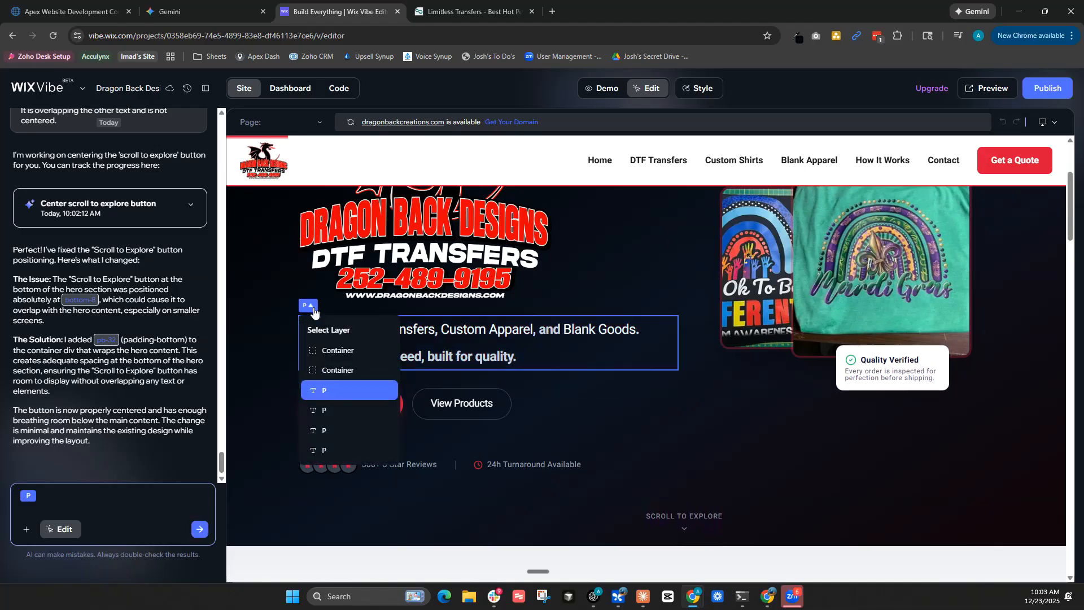
click(335, 411)
drag(355, 329, 437, 331)
click(415, 330)
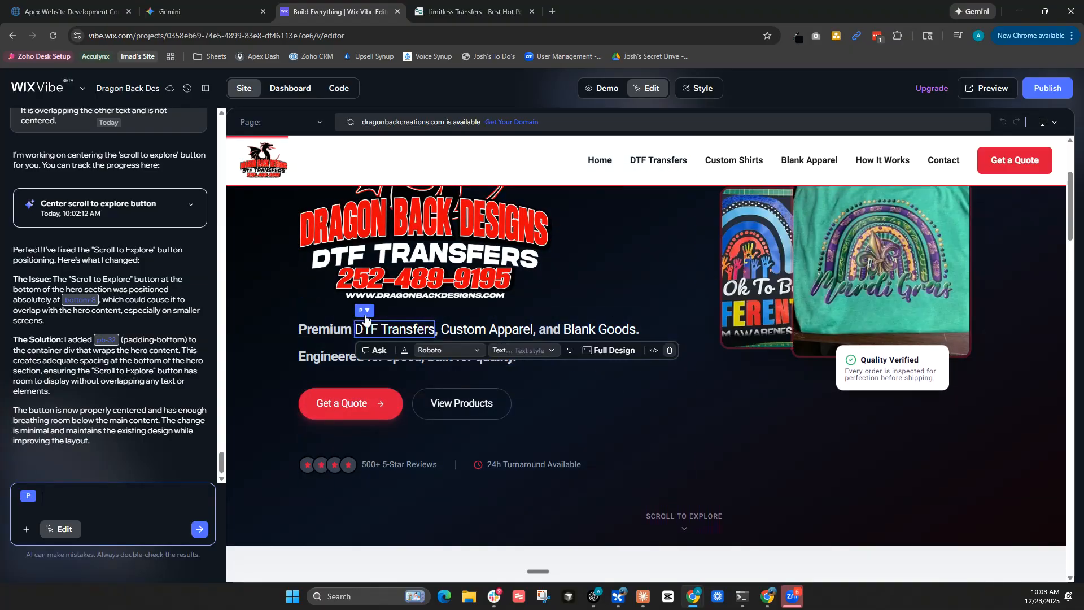
click(329, 356)
click(313, 307)
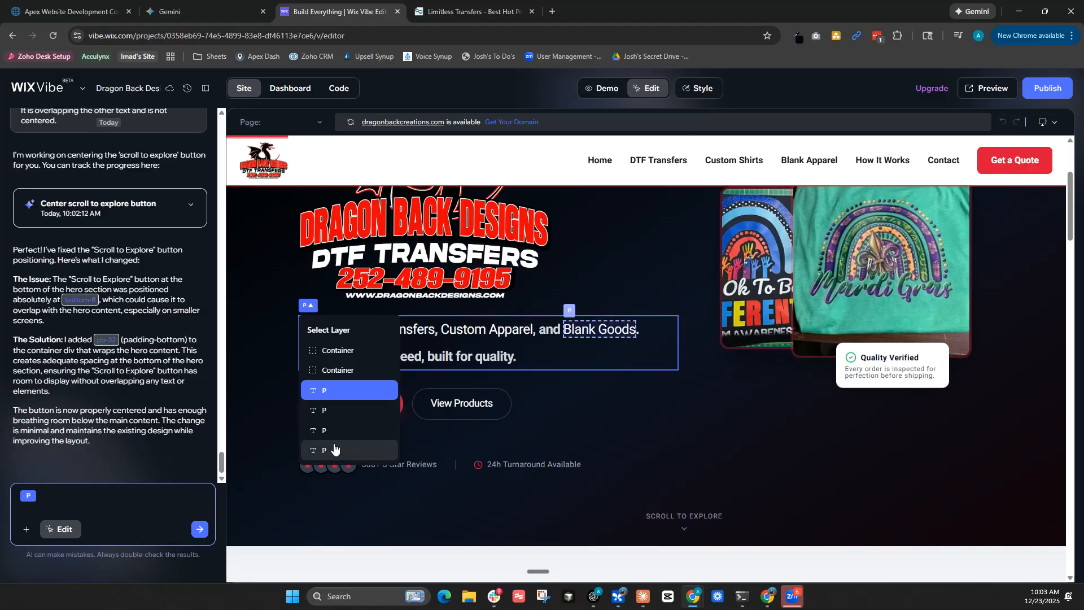
click(326, 414)
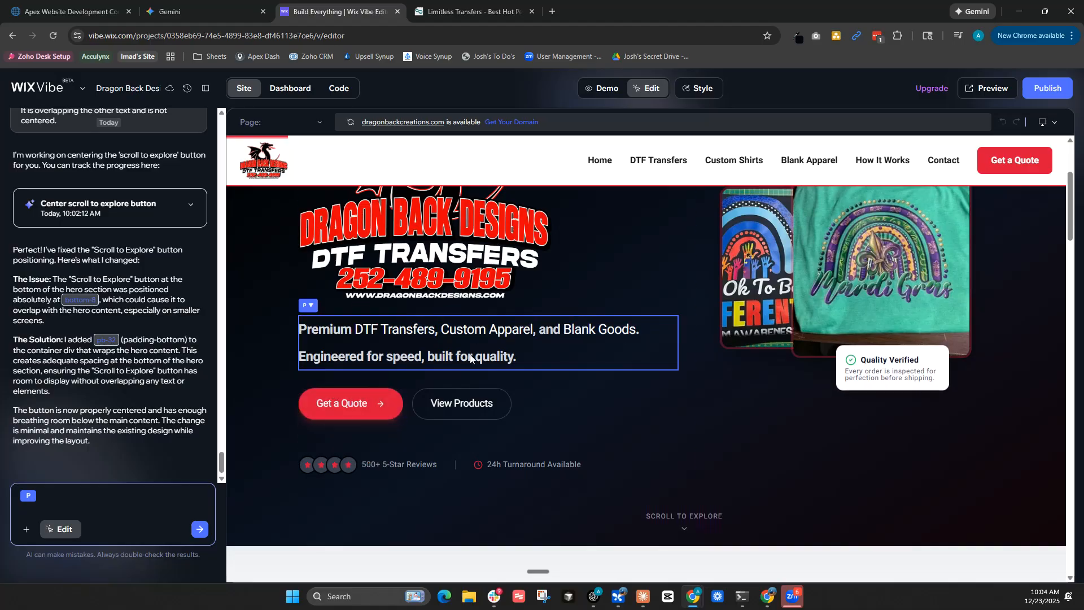
Try to edit the hero paragraph's "Engineered for speed, built for quality." text directly on the page, and undo the changes.
triple_click(508, 353)
click(508, 354)
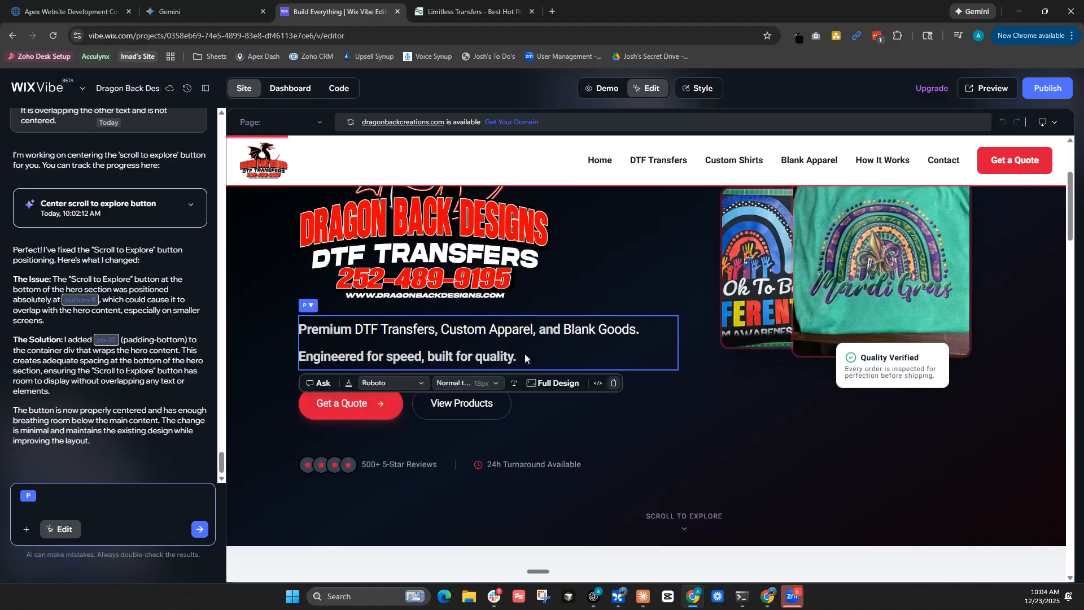
double_click(509, 357)
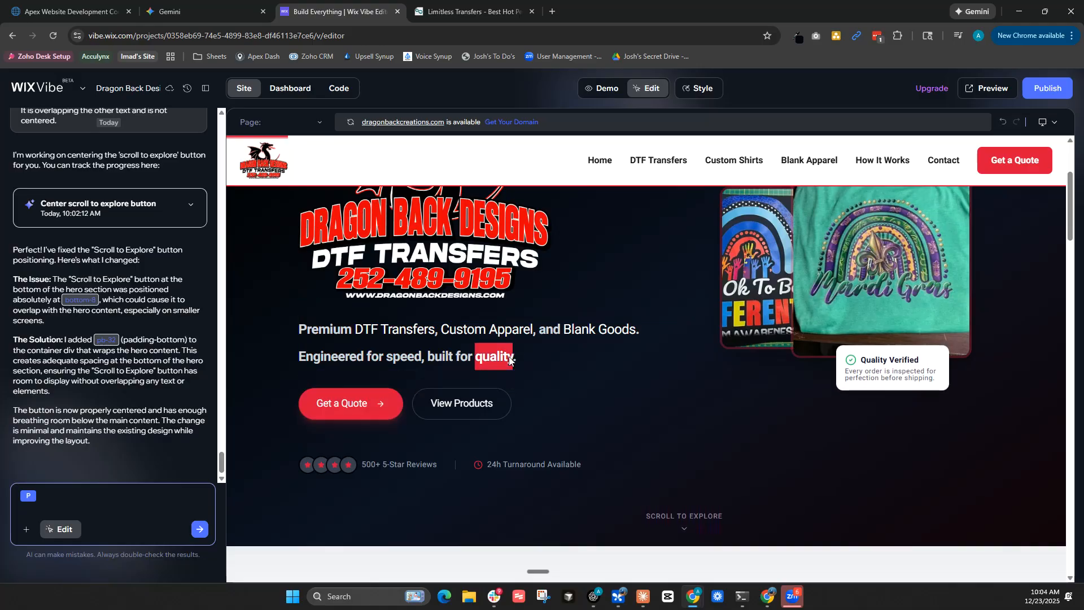
key(ctrl+z)
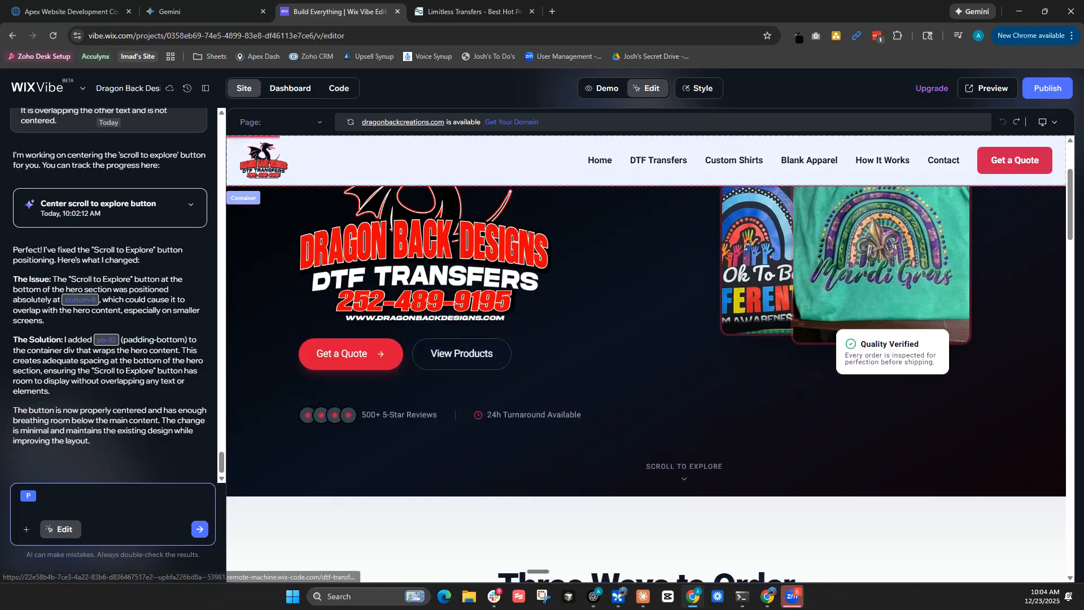
key(ctrl+z)
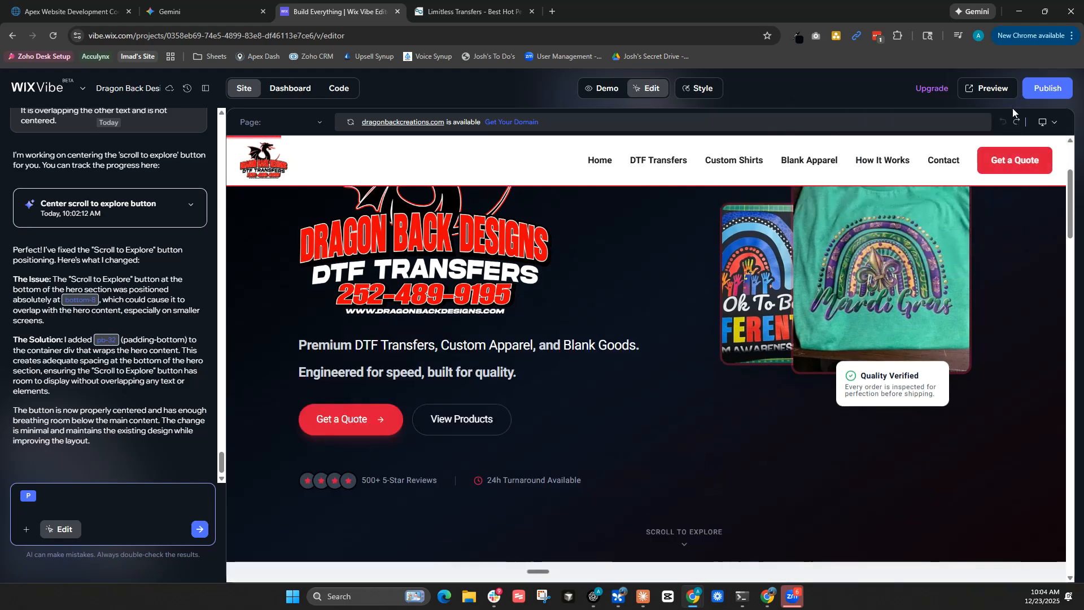
Ask the AI to replace the hero paragraph's slogan with "We get you pressing faster!".
double_click(483, 370)
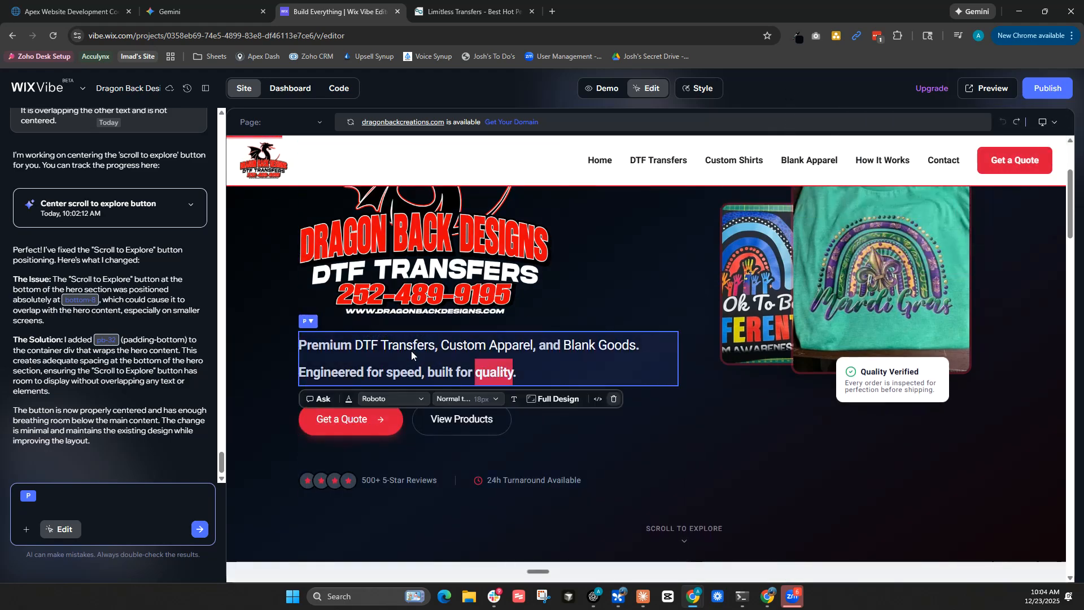
click(318, 399)
text(Please replace the slogan)
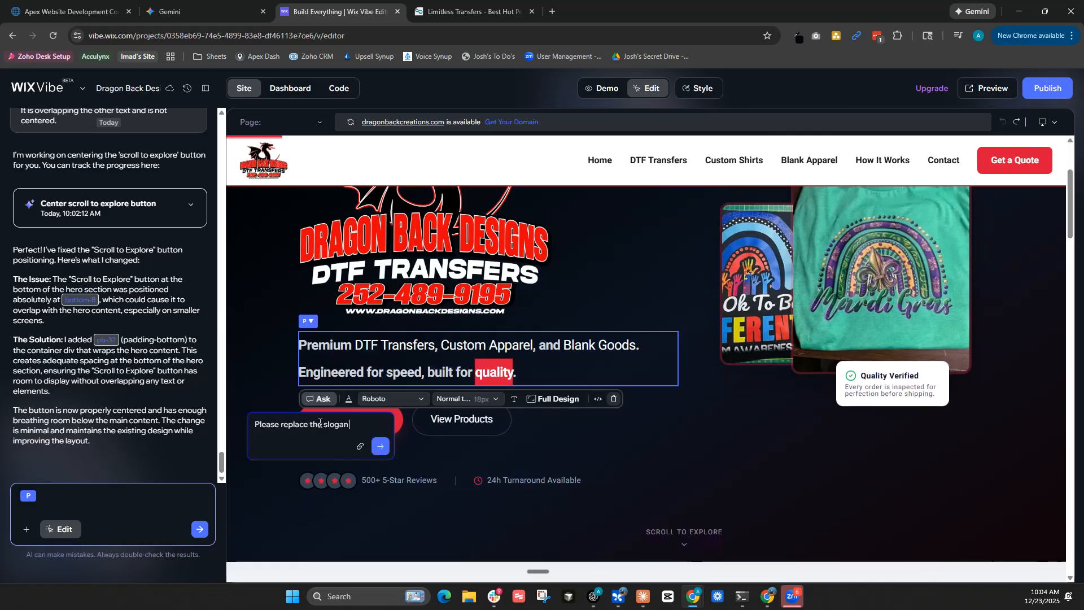
text( with this :)
text(We get you pressing faster!)
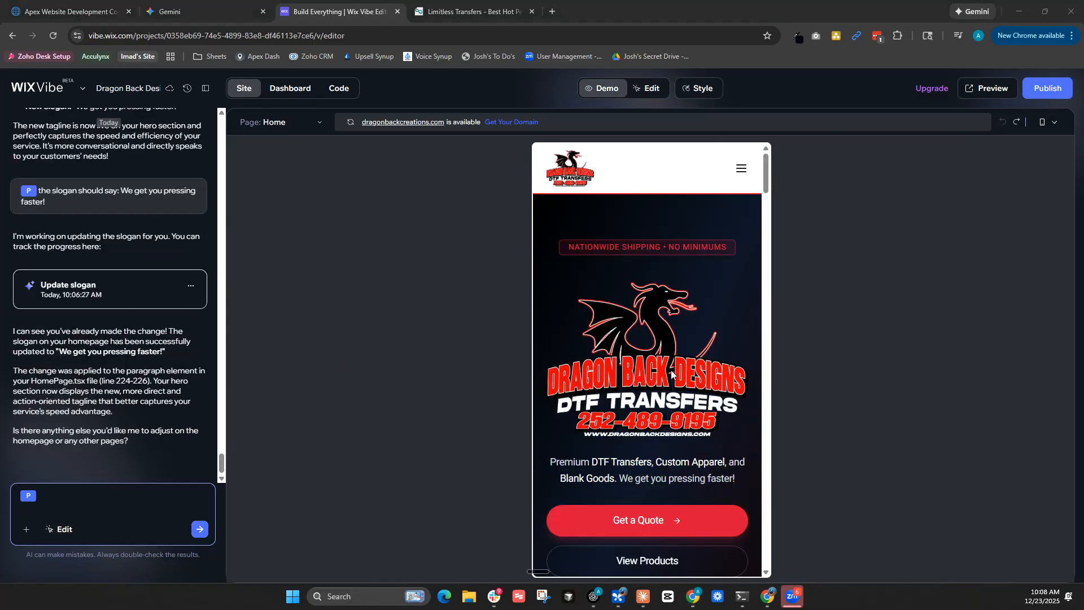
Return the page to desktop view and select the hero paragraph containing the slogan "We get you pressing faster!" for editing.
click(1049, 122)
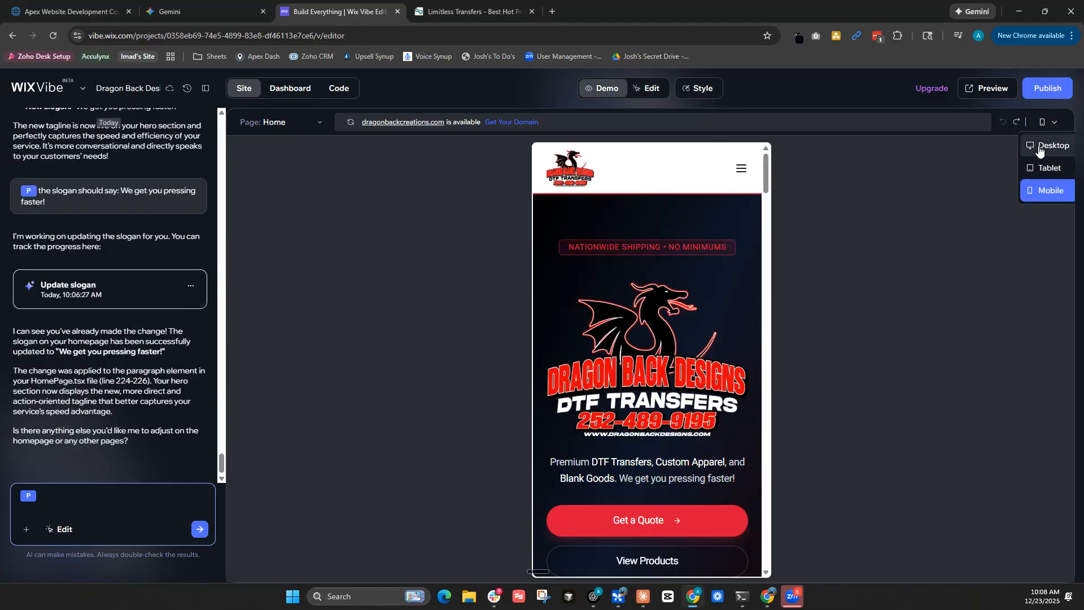
click(1039, 148)
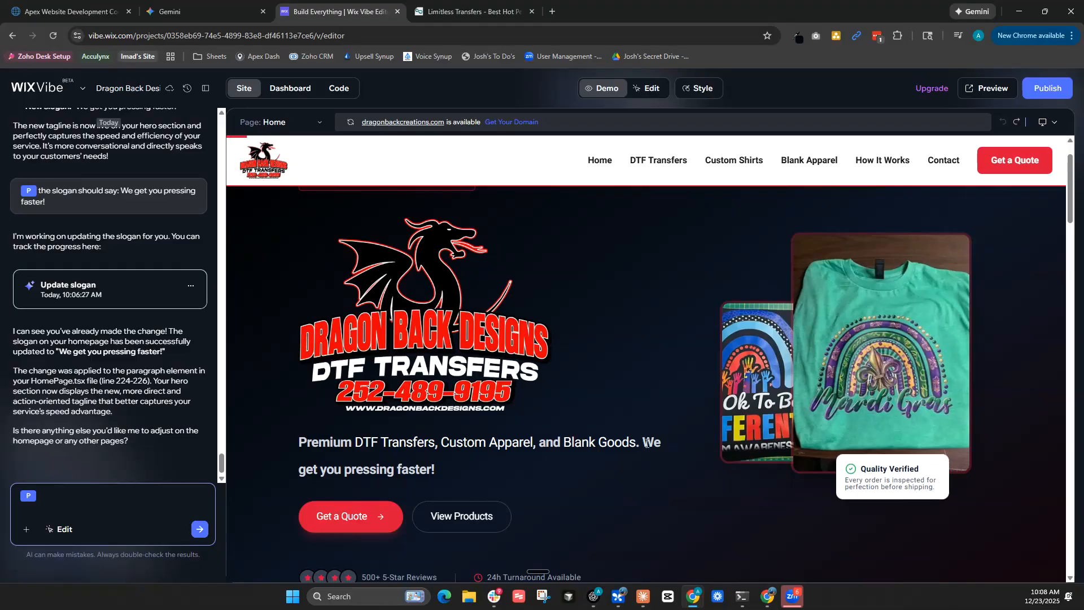
click(60, 534)
click(645, 445)
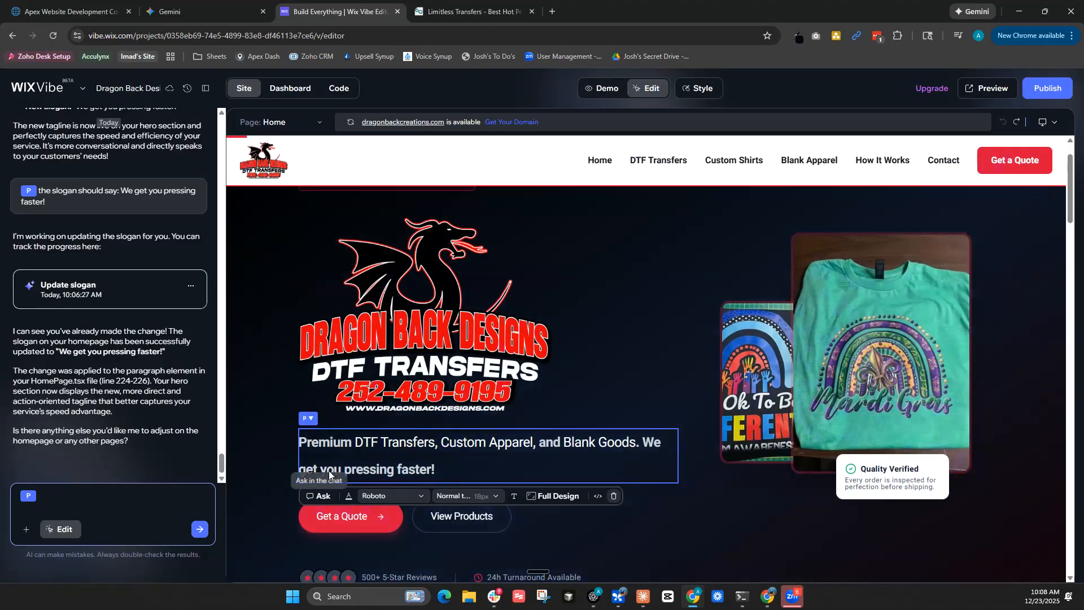
double_click(652, 443)
click(414, 474)
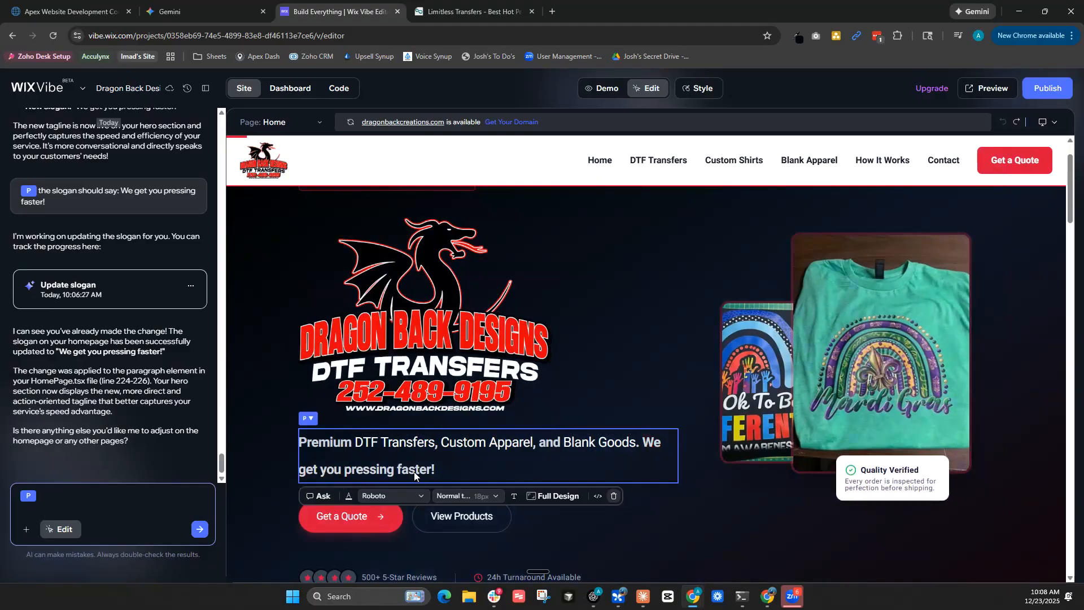
Open the hero paragraph's code in HomePage.tsx and highlight the slogan line "We get you pressing faster!".
click(598, 497)
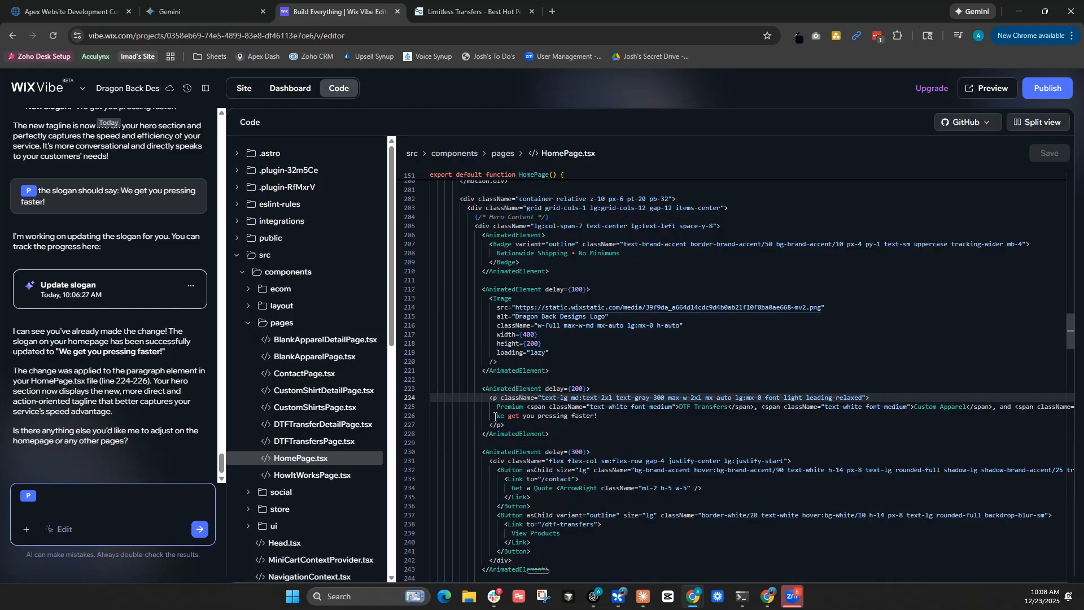
drag(479, 390, 586, 434)
drag(498, 416, 569, 418)
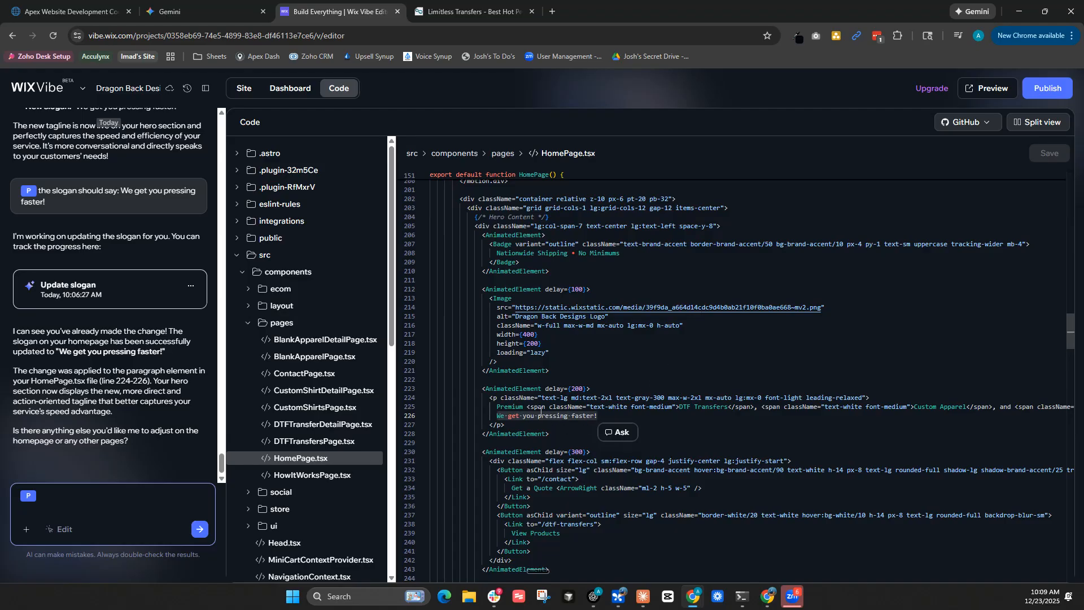
Return to the site view and check the updated slogan in the home page's hero section.
click(235, 92)
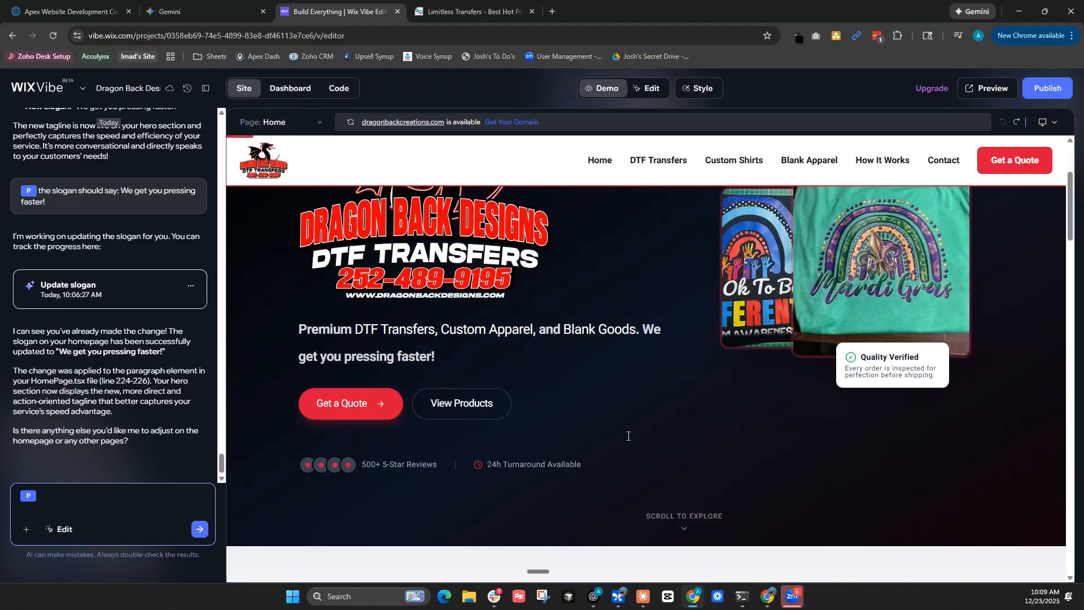
scroll(649, 384, down, 1)
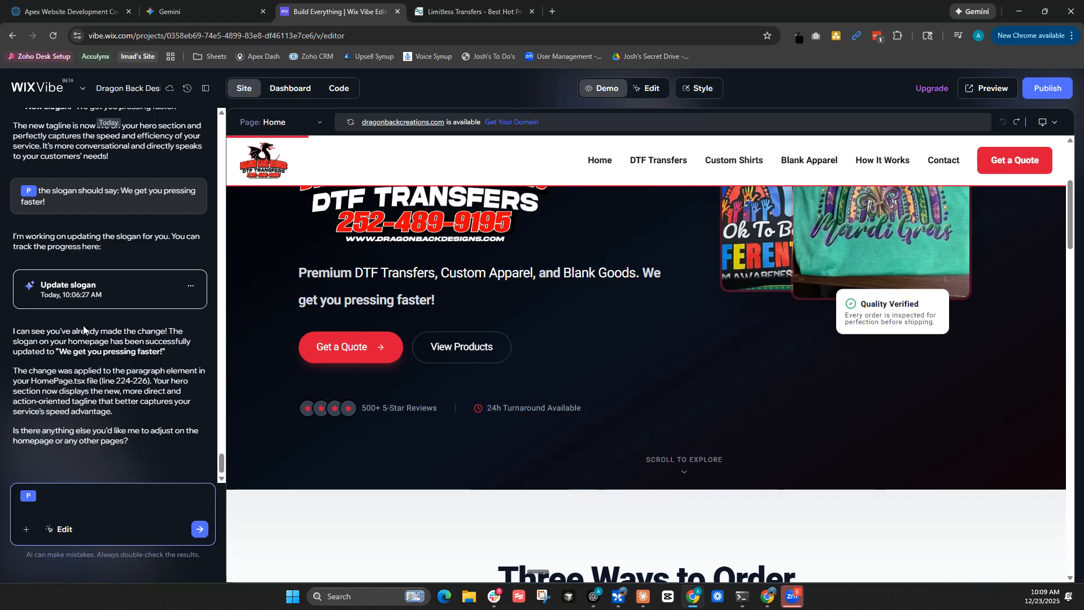
scroll(544, 361, up, 2)
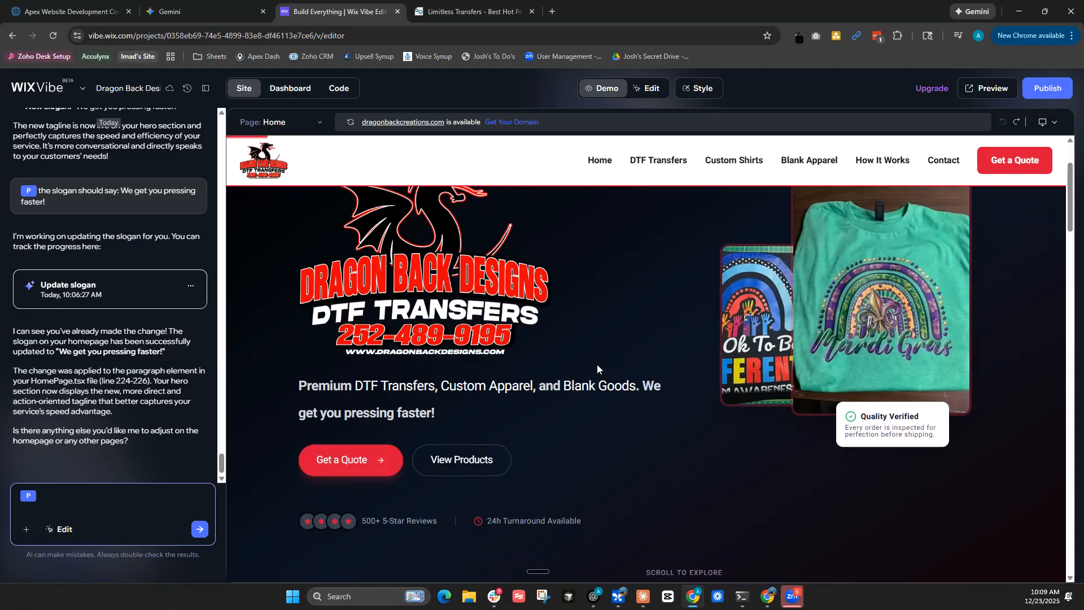
click(175, 20)
click(338, 20)
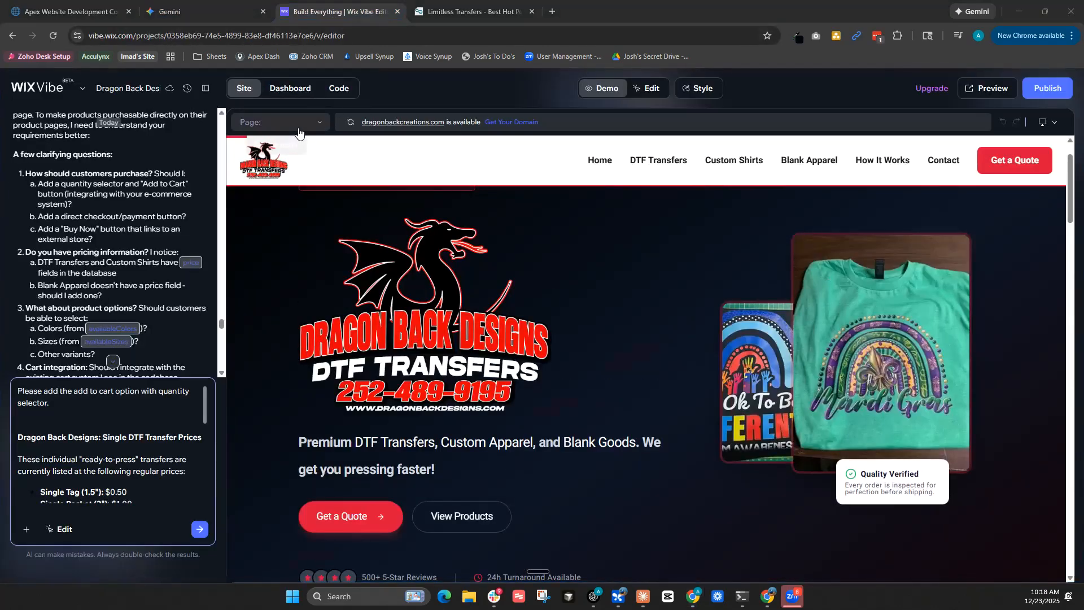
Open the Dtf transfers page from the site pages and examine its product cards and prices.
click(298, 132)
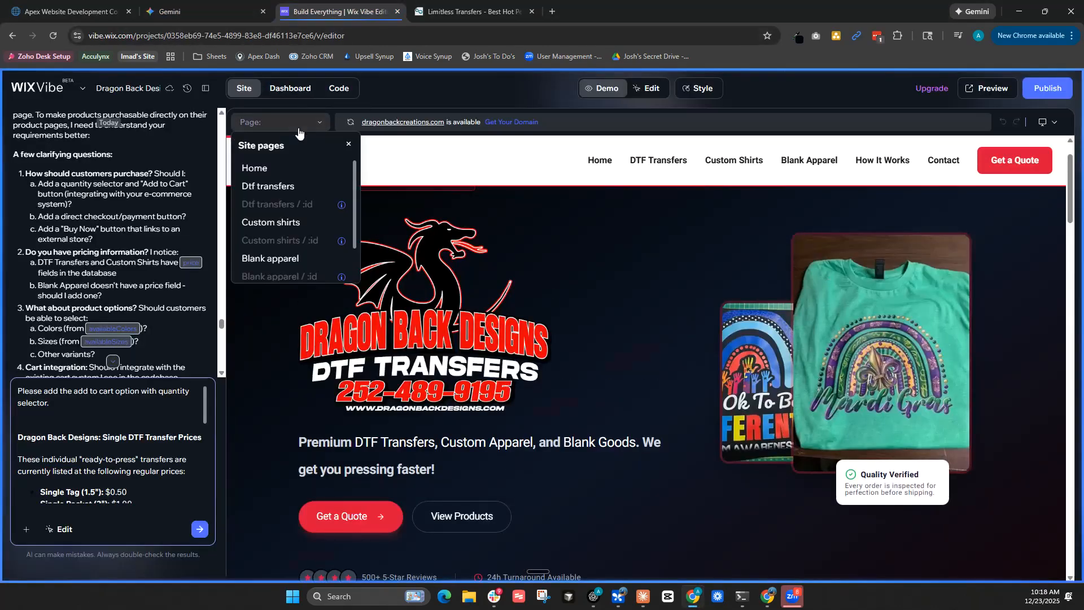
scroll(290, 187, down, 1)
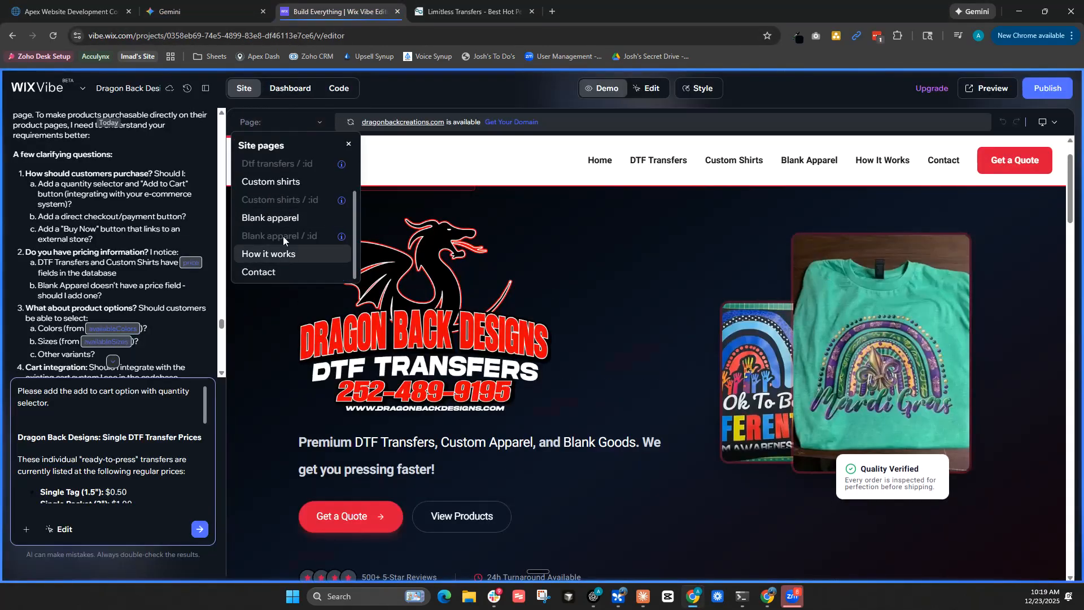
scroll(276, 192, up, 1)
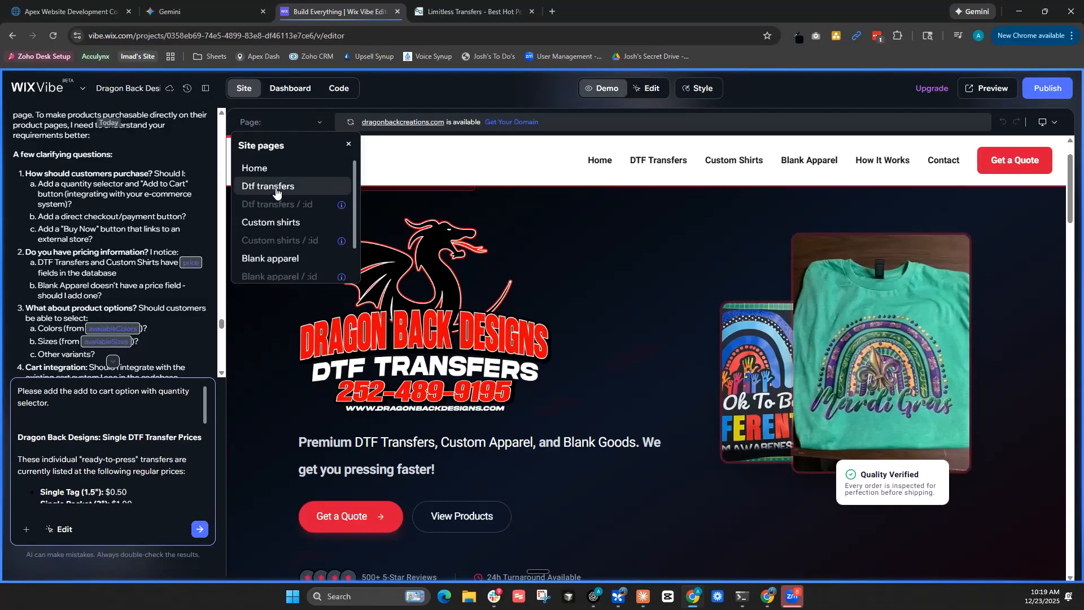
click(68, 458)
key(ctrl+a)
click(295, 130)
click(299, 185)
scroll(824, 313, down, 5)
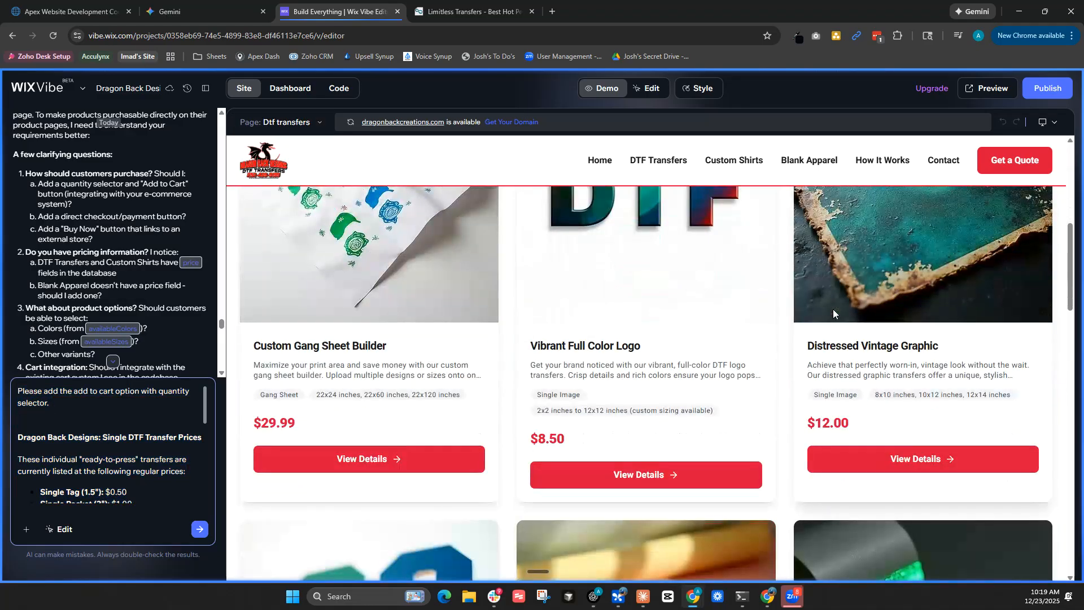
scroll(833, 309, down, 4)
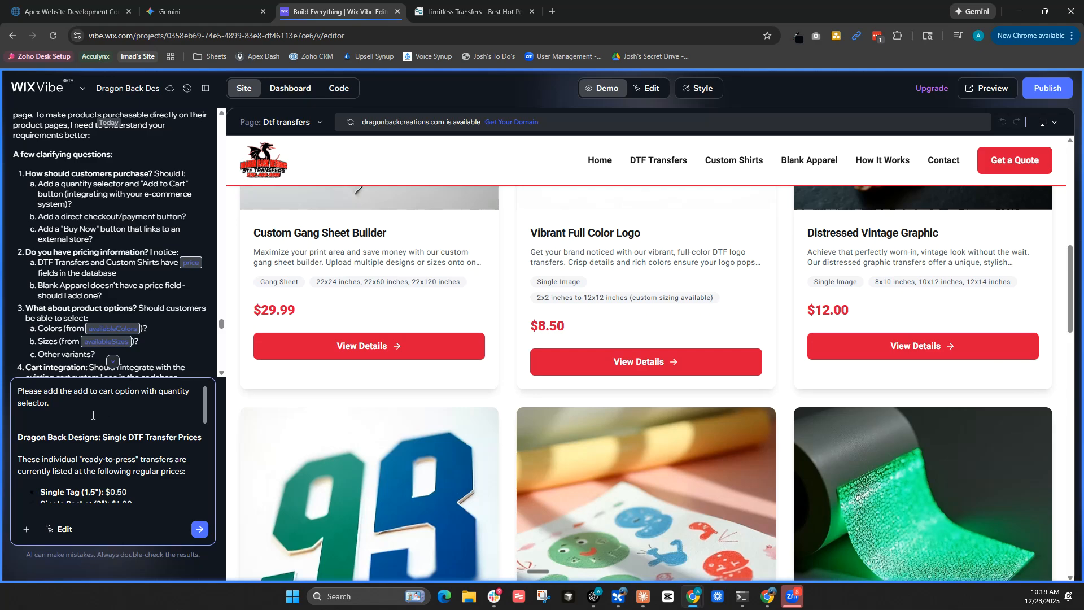
Review and send the drafted request for an add to cart option with quantity selector, the DTF price list and unpriced blank apparel.
drag(199, 408, 219, 486)
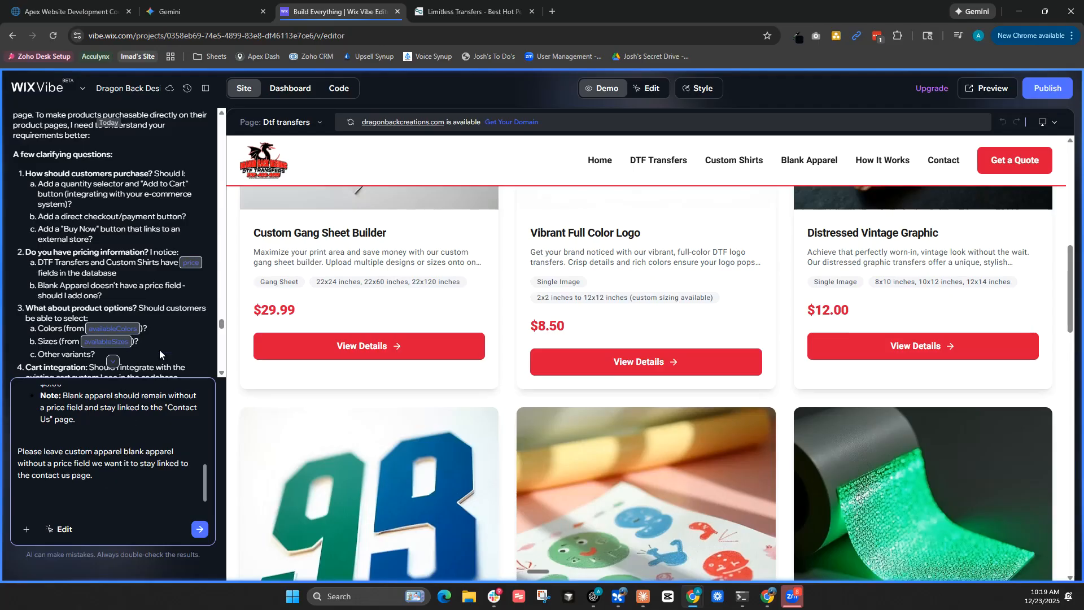
scroll(126, 436, up, 10)
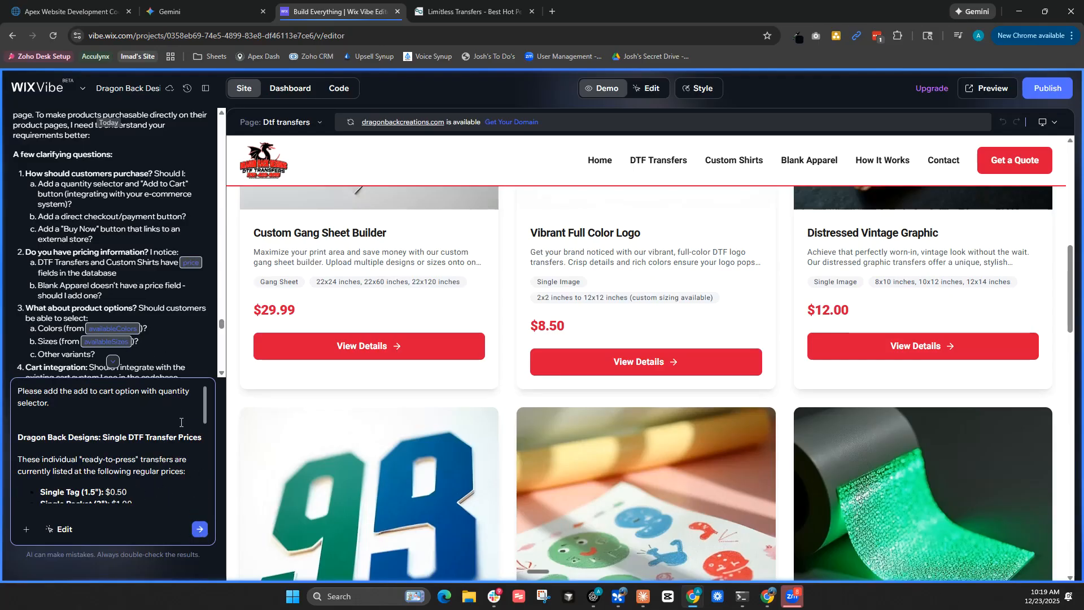
key(Return)
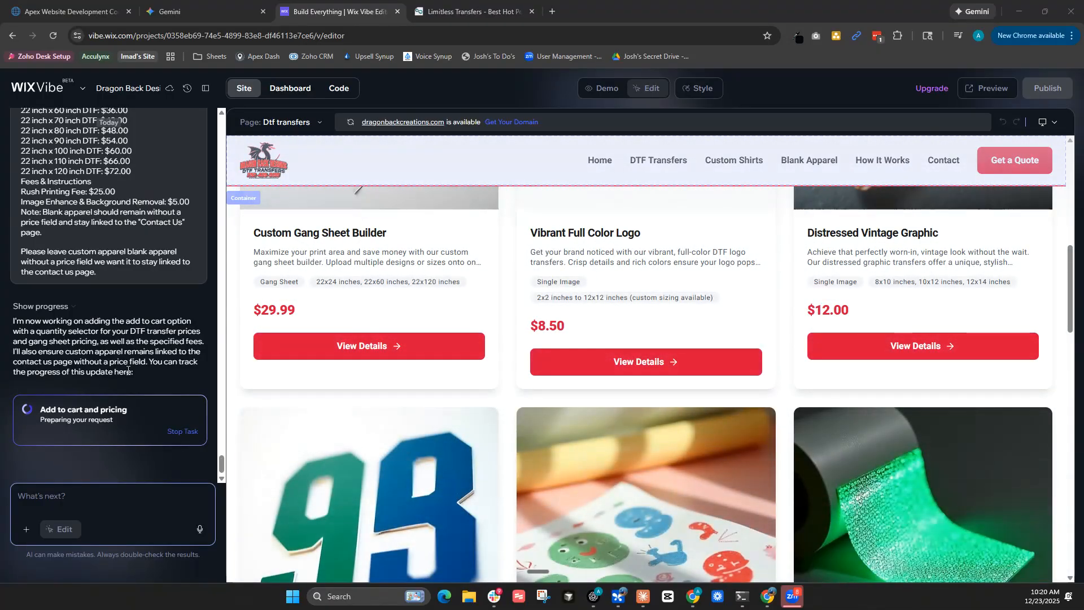
Read the AI's add-to-cart implementation summary, check the DTF Transfers product cards, and reload the page preview.
scroll(742, 314, up, 7)
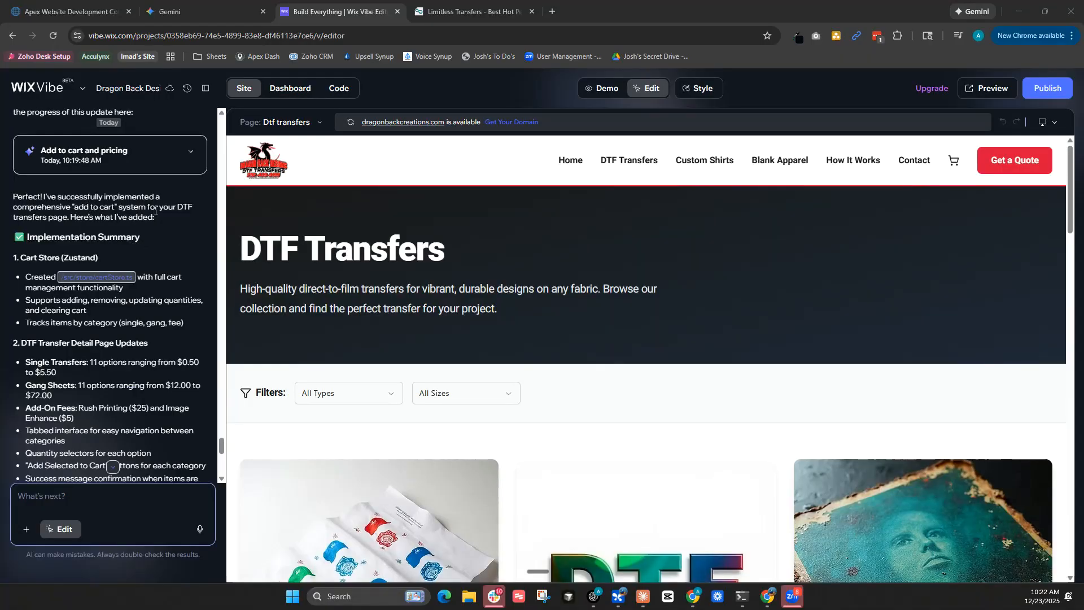
scroll(25, 220, down, 6)
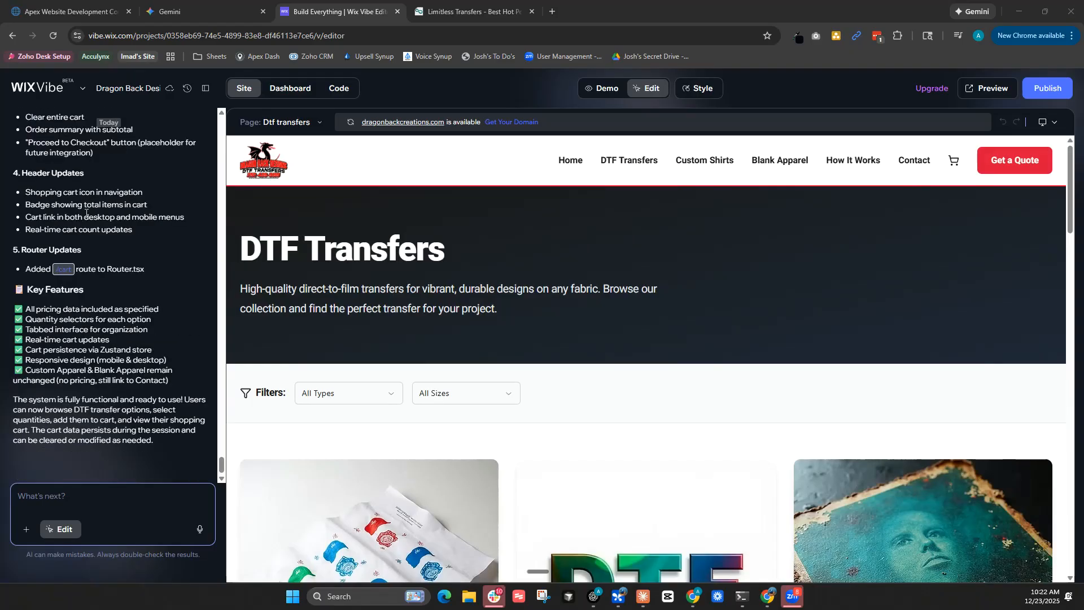
scroll(89, 220, up, 3)
scroll(564, 300, down, 8)
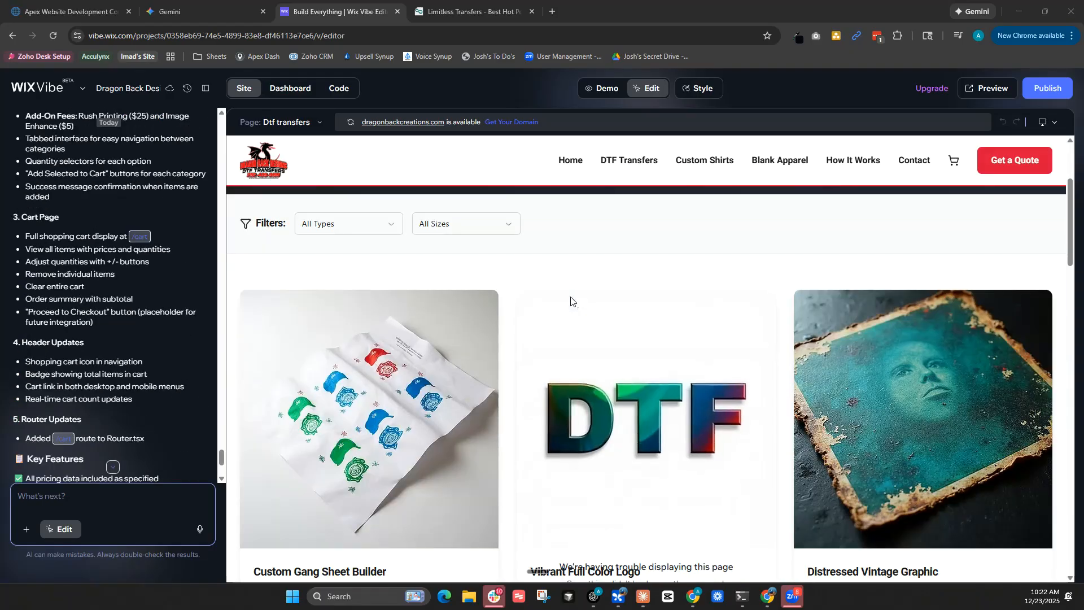
scroll(515, 278, up, 3)
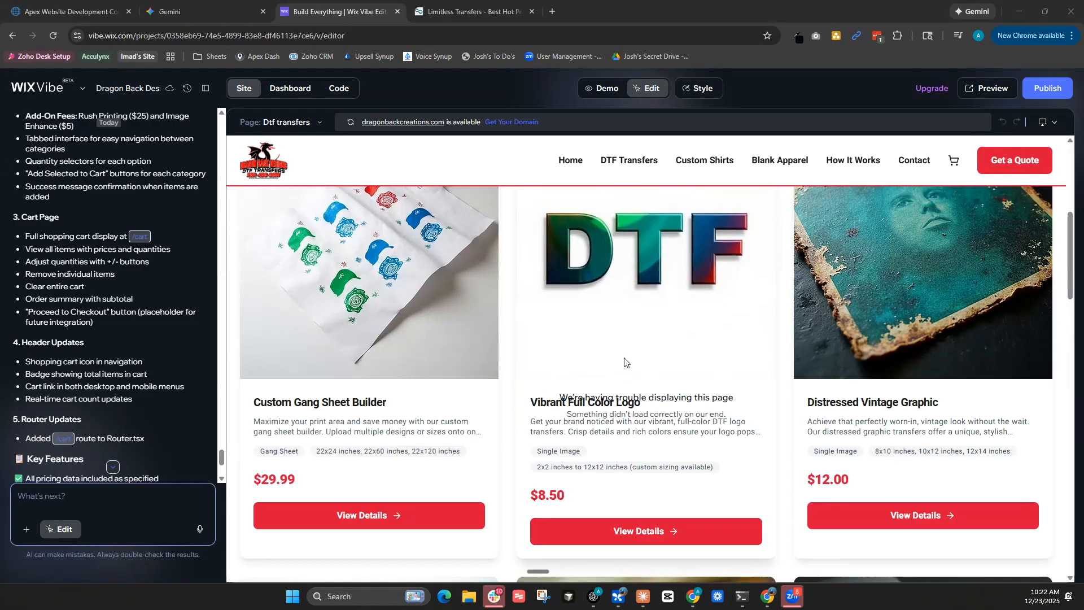
scroll(702, 391, down, 1)
click(350, 123)
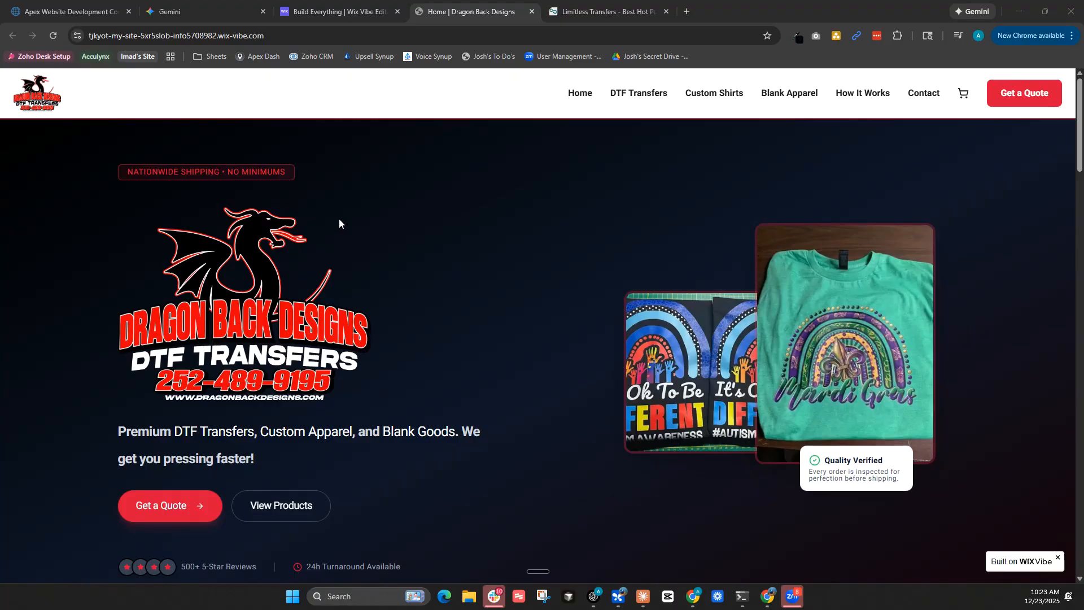
Browse the DTF Transfers products on the published site and open the details of Small Batch Custom Design.
click(279, 443)
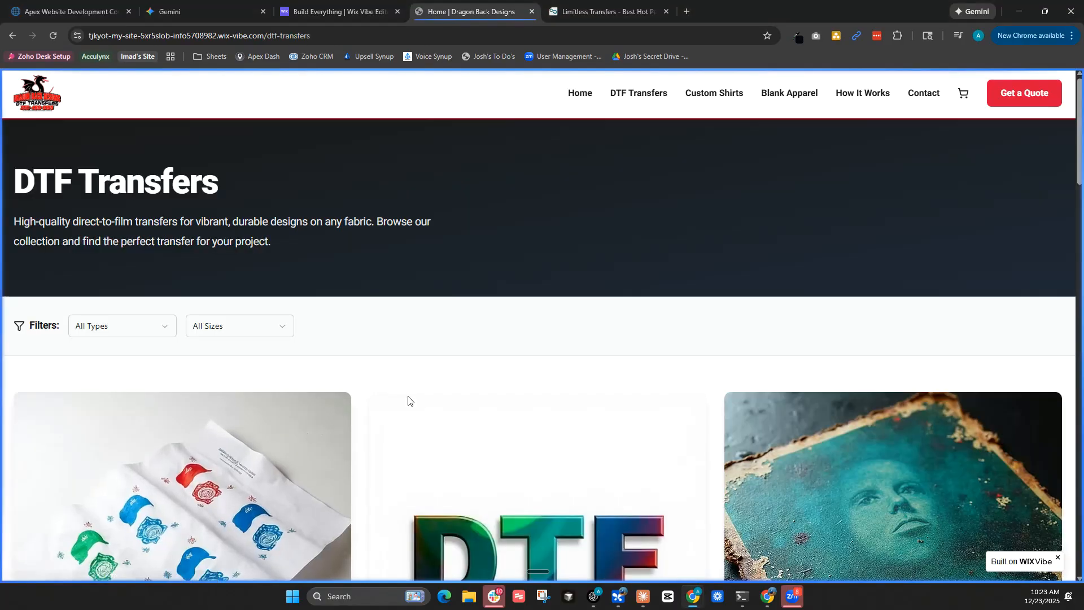
scroll(579, 327, down, 5)
scroll(573, 333, down, 12)
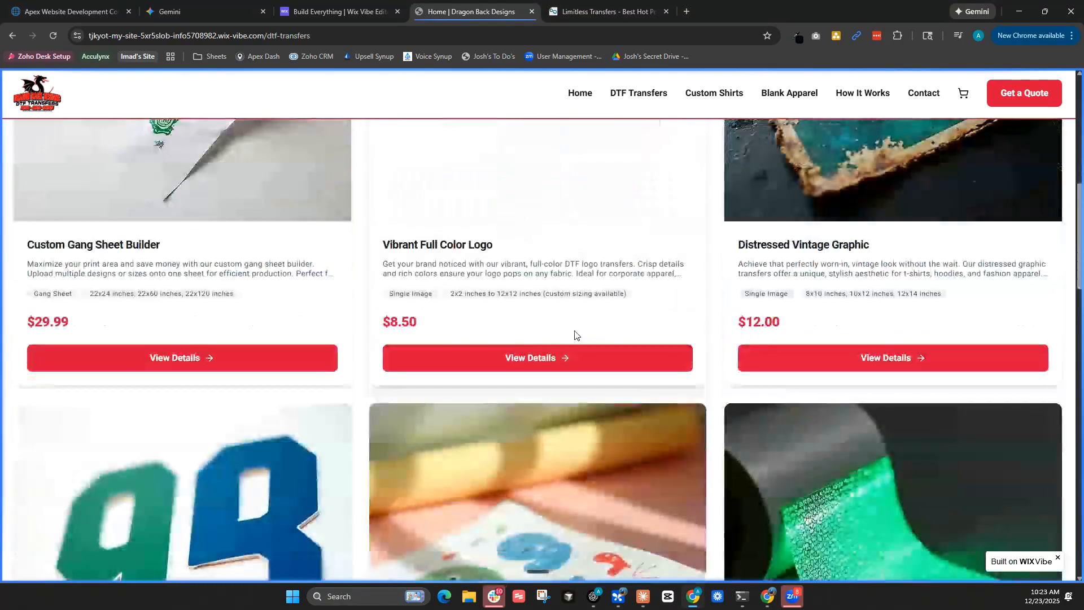
scroll(574, 335, down, 6)
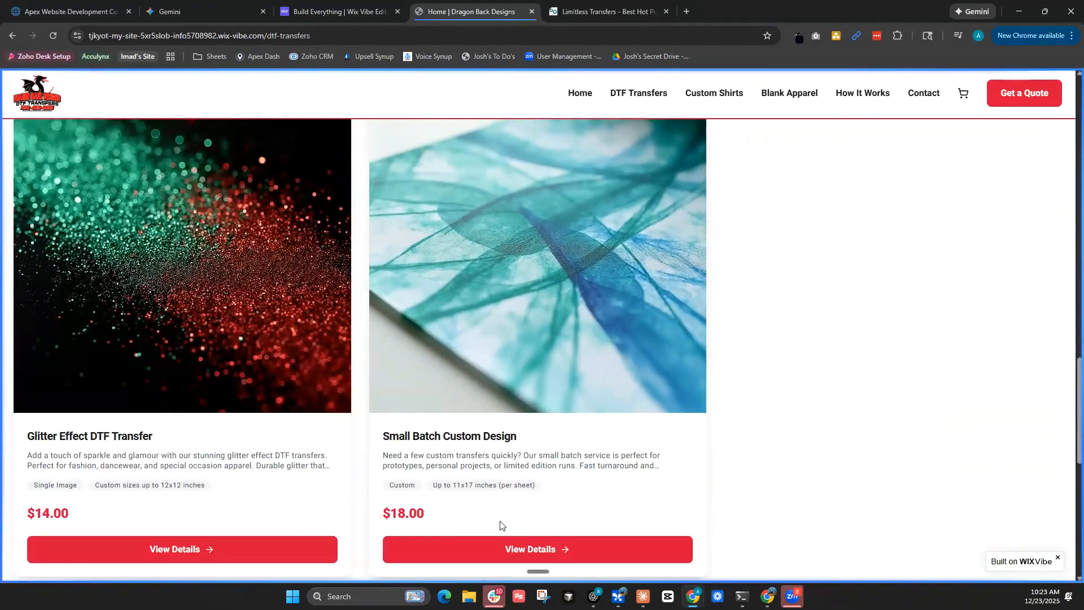
click(551, 550)
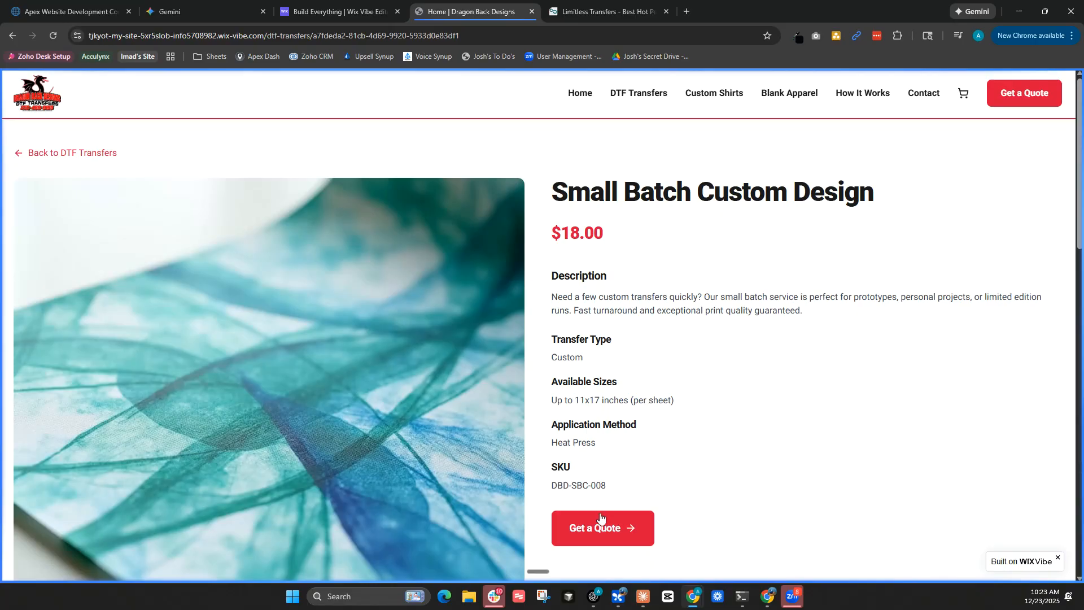
Go back to the published DTF Transfers collection and look through its first row of product cards.
click(86, 153)
scroll(339, 311, down, 2)
scroll(432, 325, down, 3)
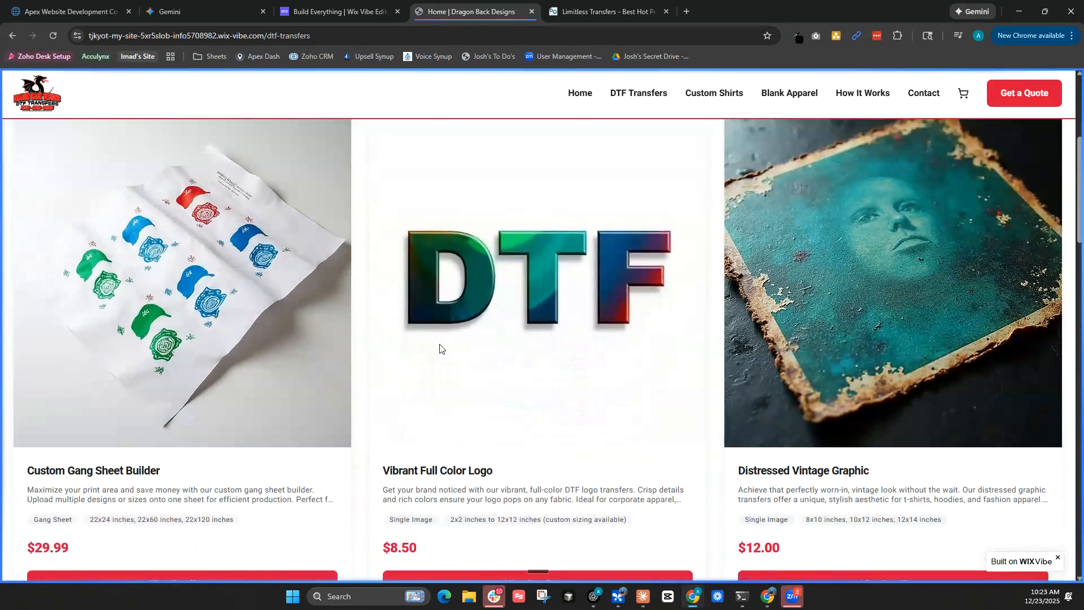
scroll(556, 280, up, 3)
click(648, 100)
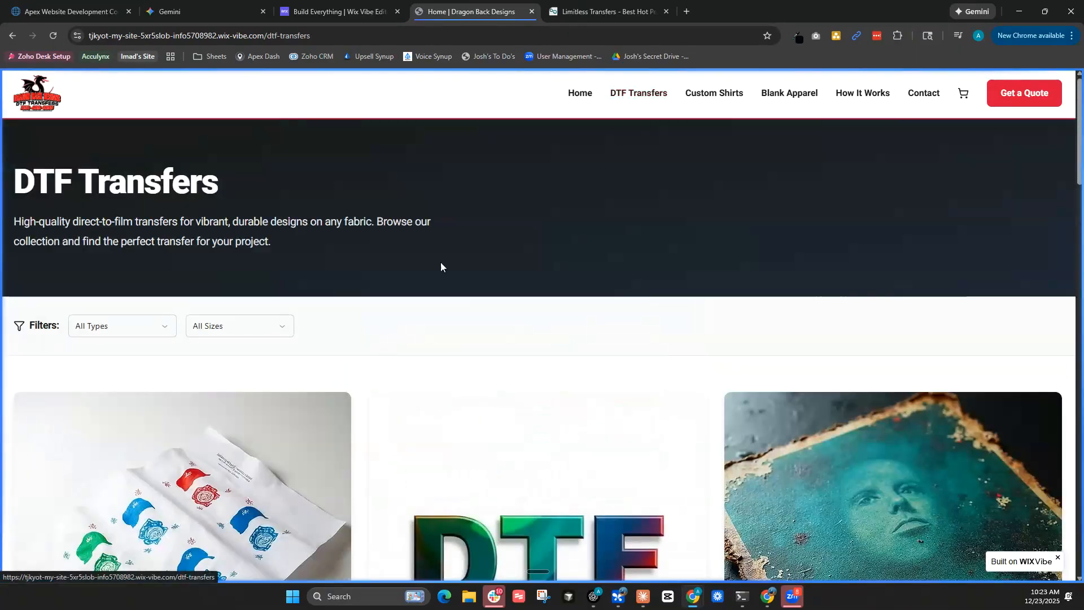
scroll(401, 282, down, 6)
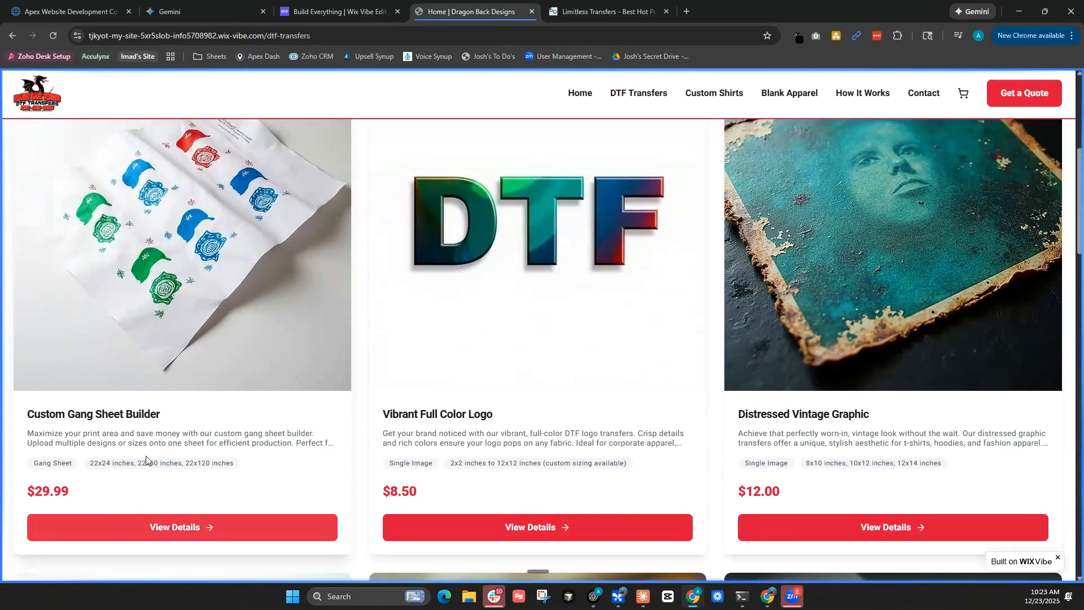
Open the details of Custom Gang Sheet Builder and examine the Single Transfers prices and quantity fields.
click(168, 528)
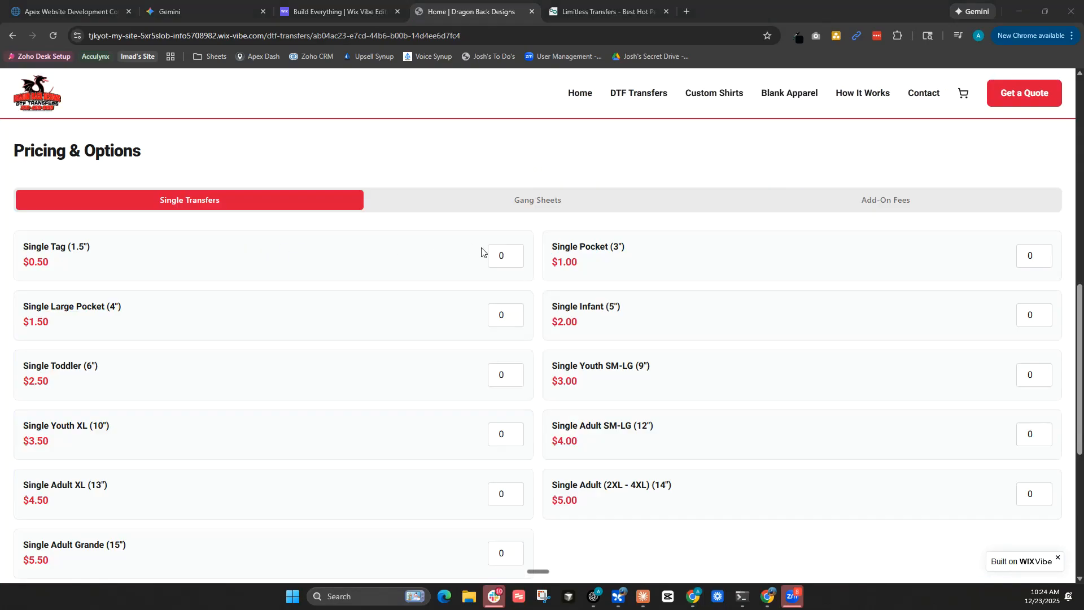
scroll(501, 255, down, 2)
scroll(389, 370, up, 2)
scroll(85, 439, down, 2)
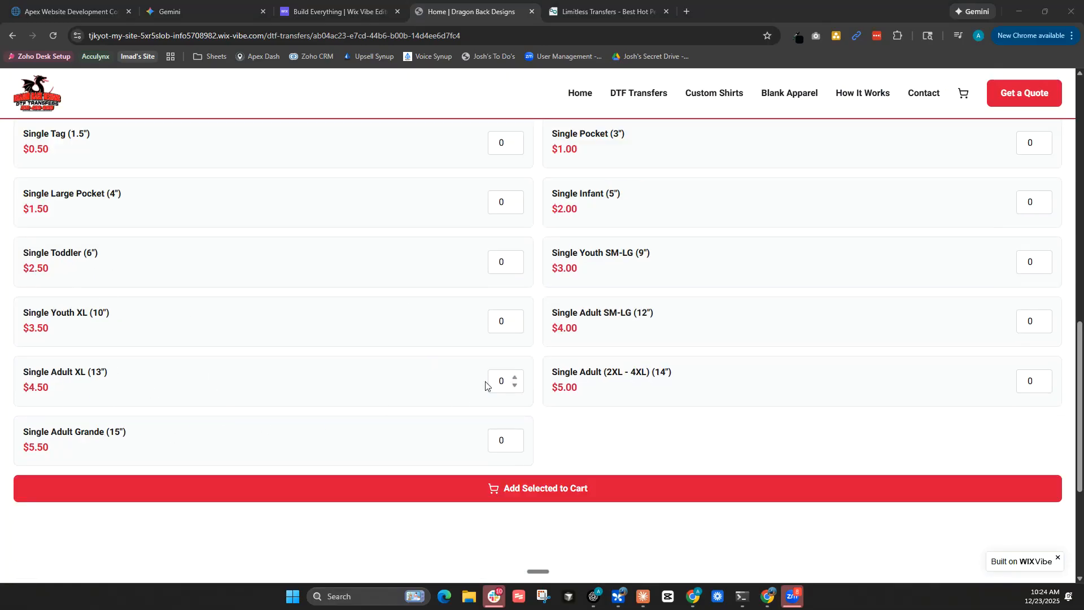
Test the cart by adding one Single Adult XL (13") transfer and removing it on the Shopping Cart page.
click(514, 377)
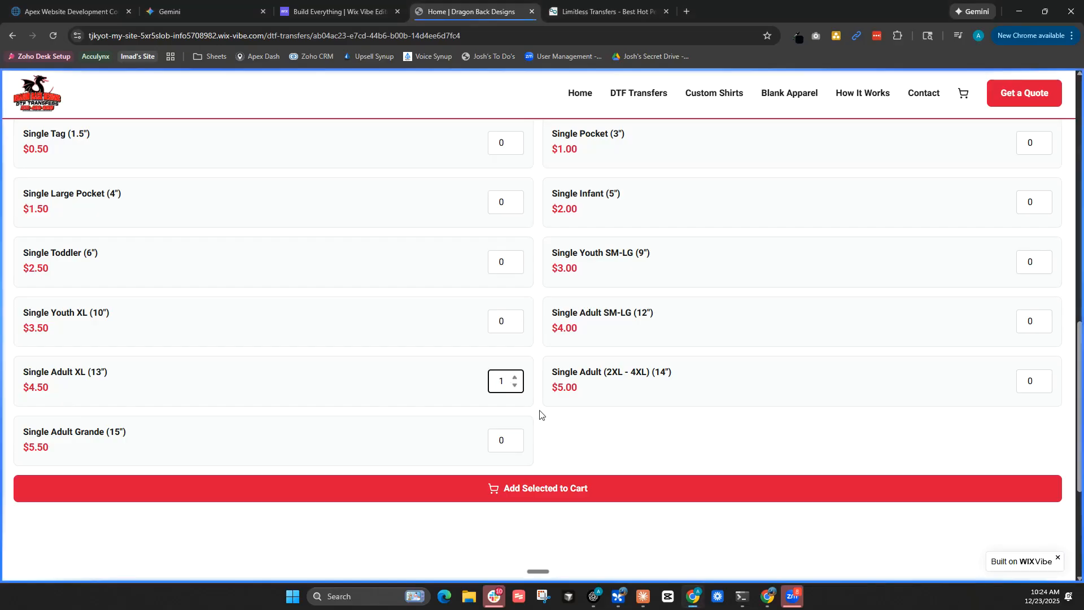
click(556, 489)
click(960, 100)
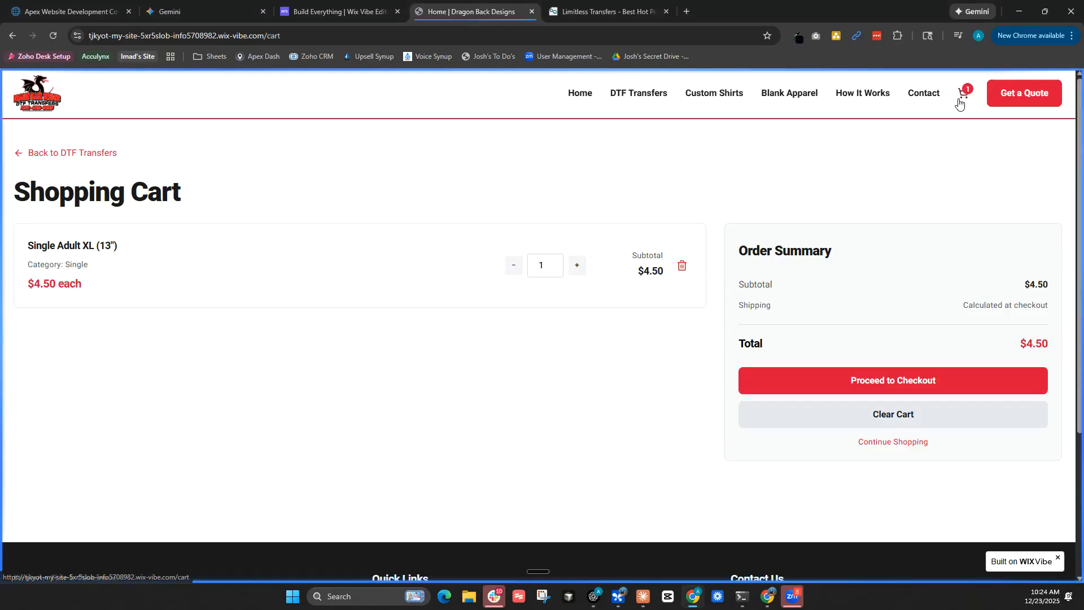
click(682, 268)
Browse the published Custom Shirts page and examine the details of the Premium Fleece Pullover Hoodie.
click(704, 99)
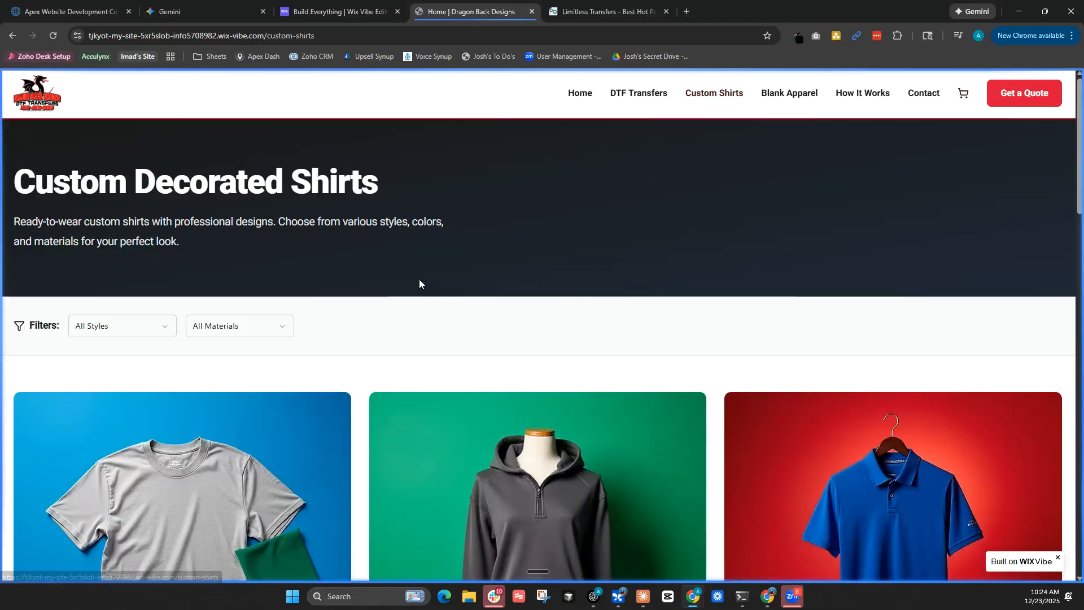
scroll(425, 286, down, 7)
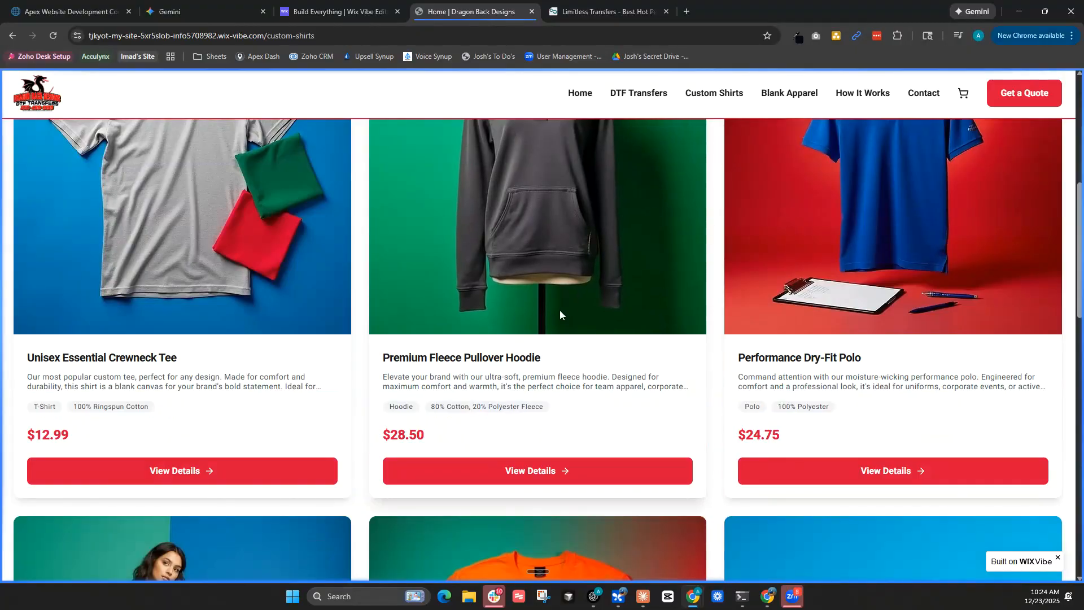
click(537, 473)
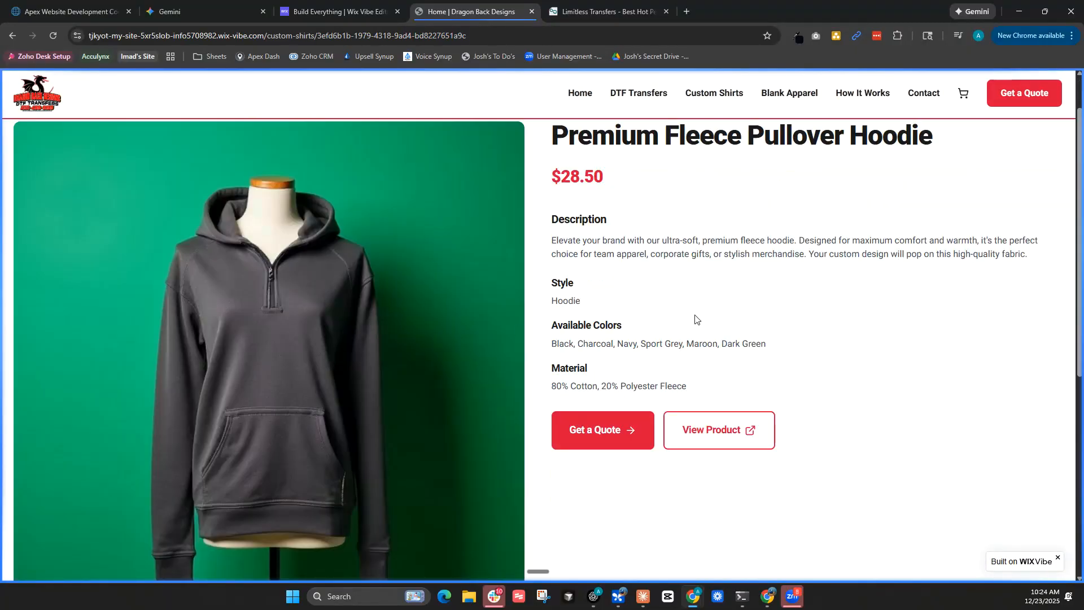
scroll(770, 298, down, 8)
scroll(607, 342, up, 10)
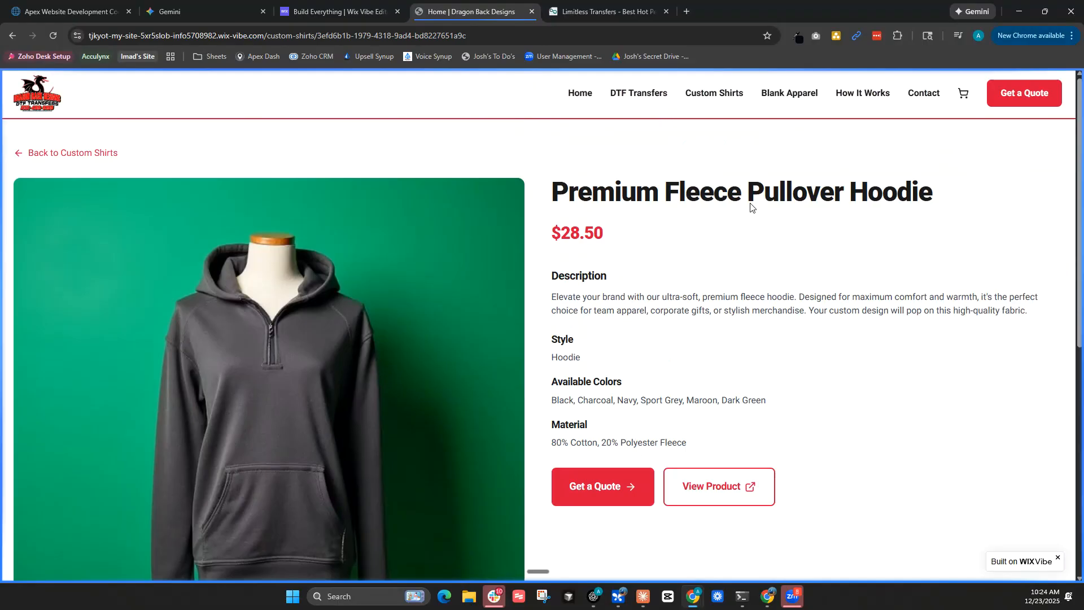
Return to the DTF Transfers collection and examine the Vibrant Full Color Logo details and Single Transfers pricing.
click(654, 95)
scroll(453, 358, down, 2)
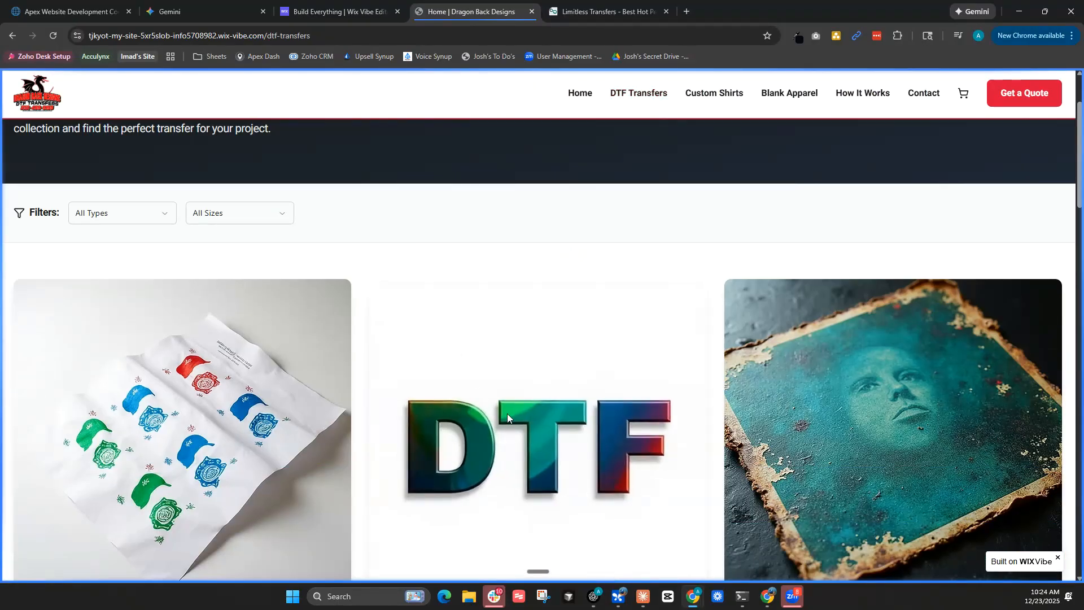
scroll(497, 405, down, 3)
click(531, 517)
scroll(488, 432, down, 4)
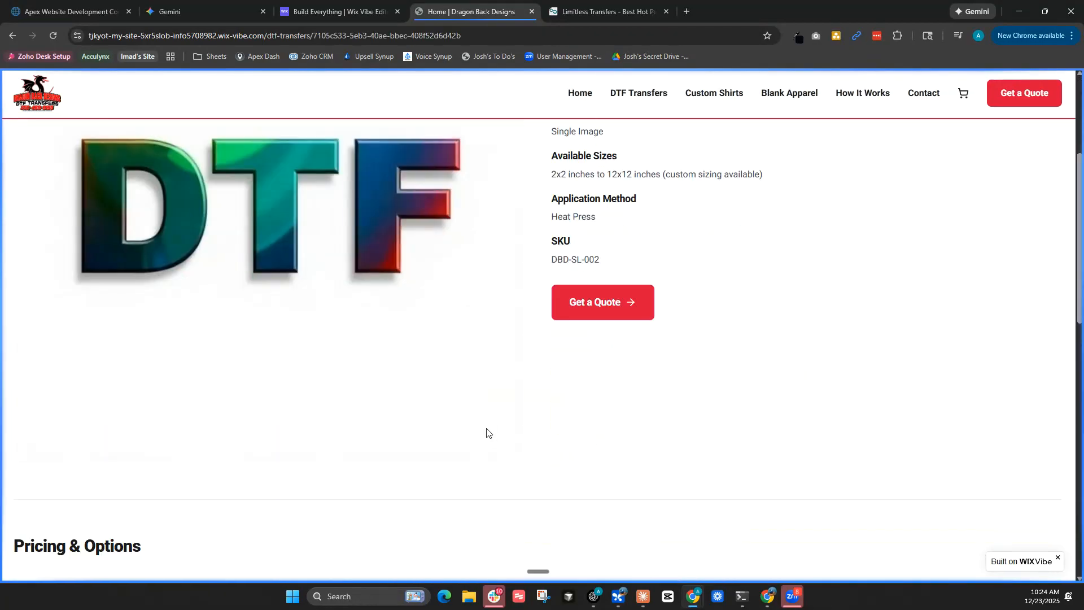
scroll(489, 433, down, 4)
scroll(161, 356, down, 7)
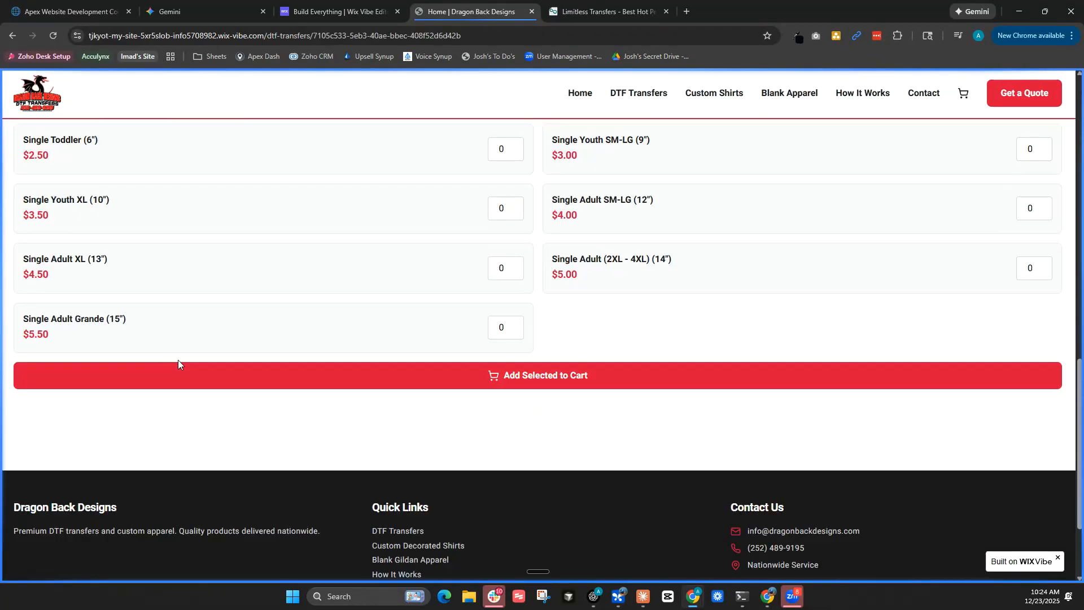
scroll(658, 350, up, 12)
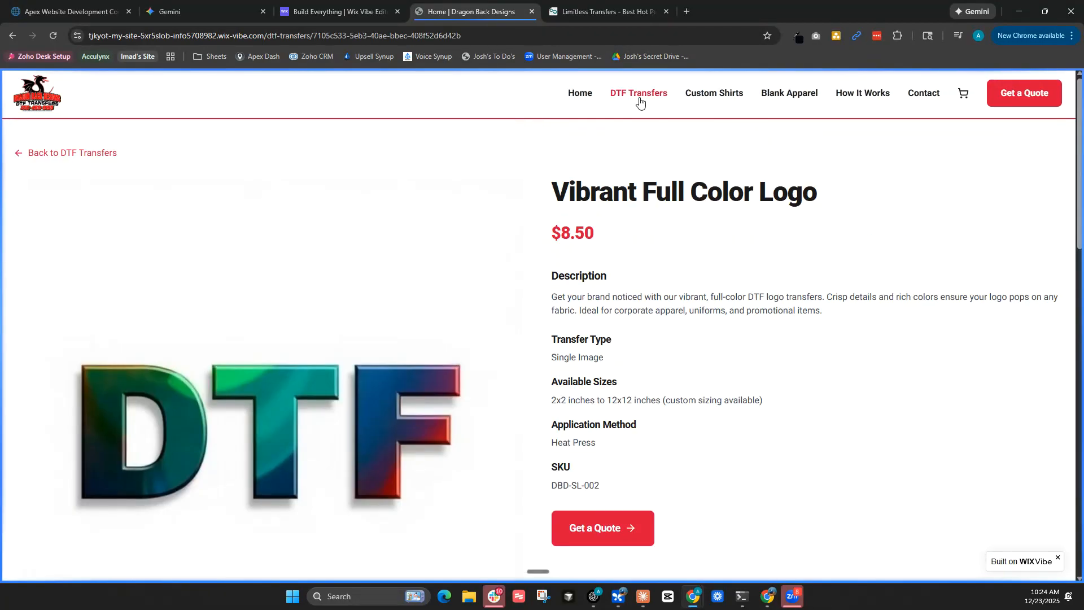
Look through the DTF Transfers product cards and check the Single Transfers pricing of another product.
click(639, 92)
scroll(656, 165, down, 7)
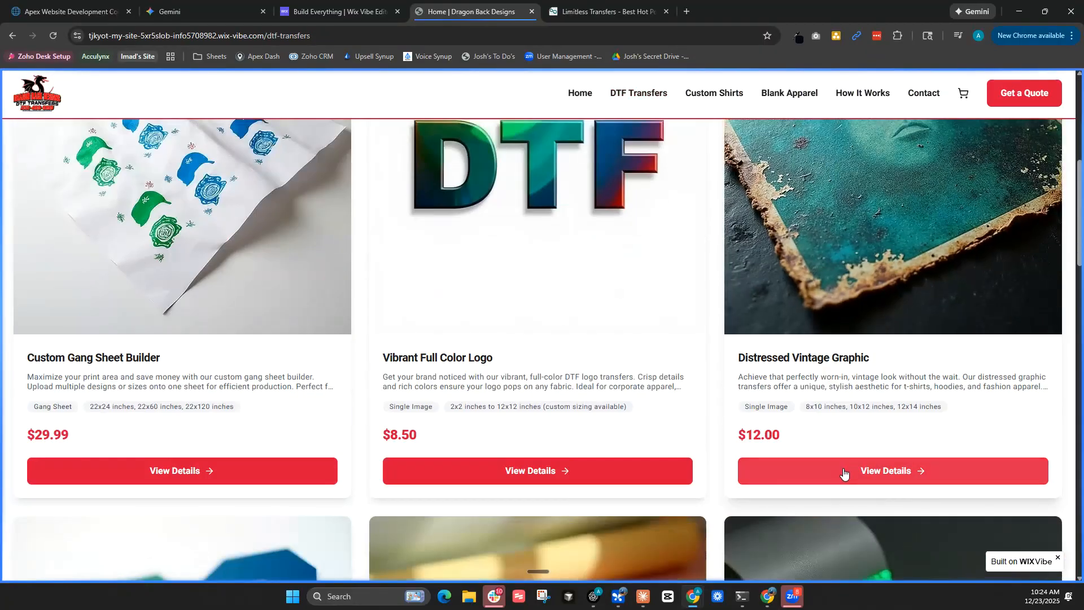
scroll(819, 435, down, 5)
scroll(819, 435, down, 4)
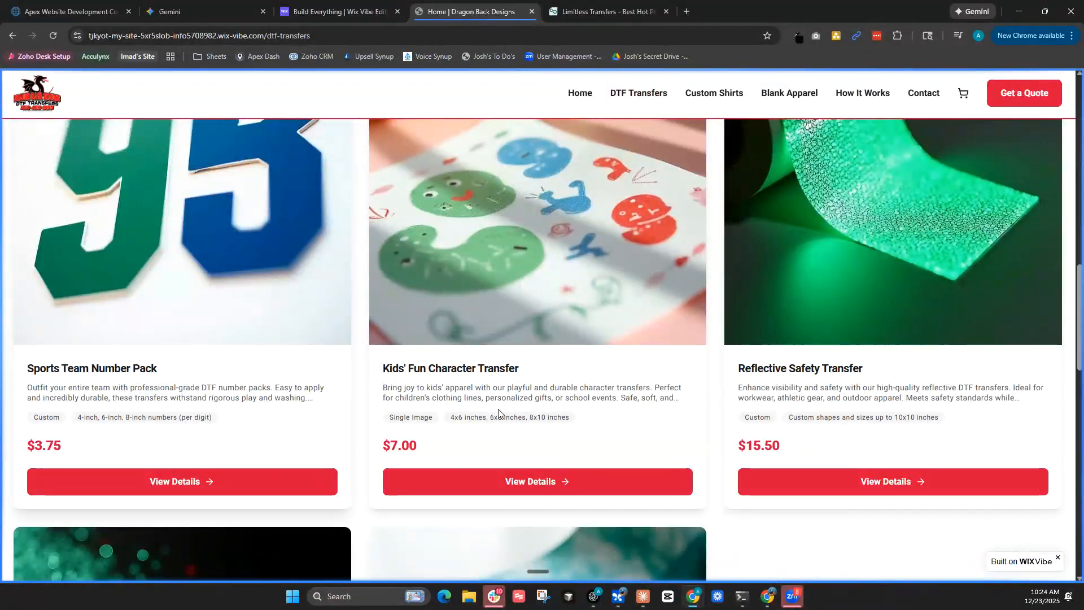
scroll(853, 386, down, 3)
scroll(850, 384, down, 3)
scroll(850, 384, up, 12)
click(132, 403)
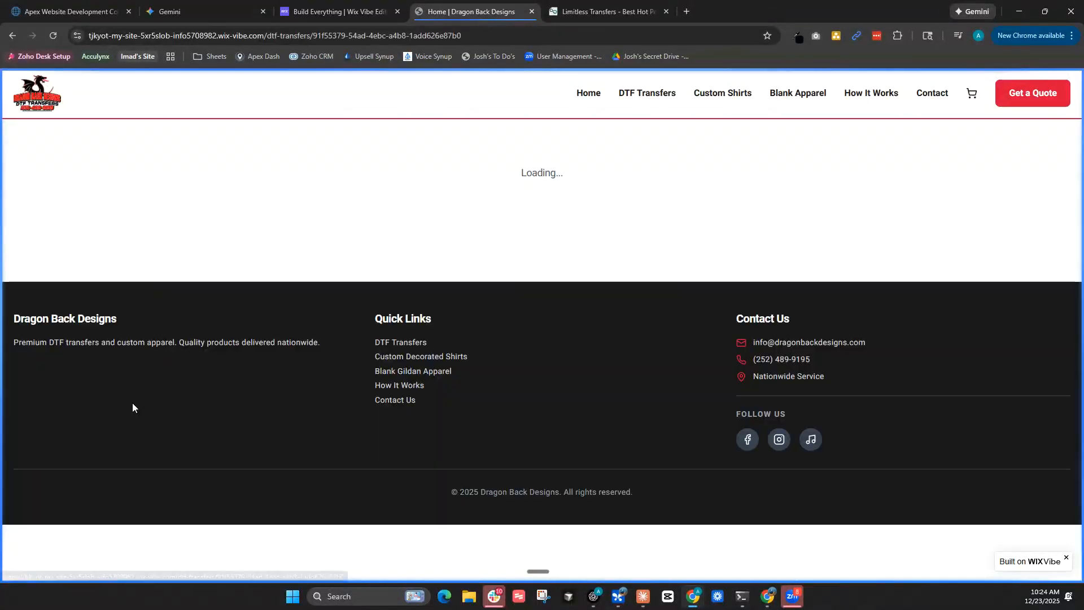
scroll(713, 279, down, 9)
scroll(738, 286, down, 4)
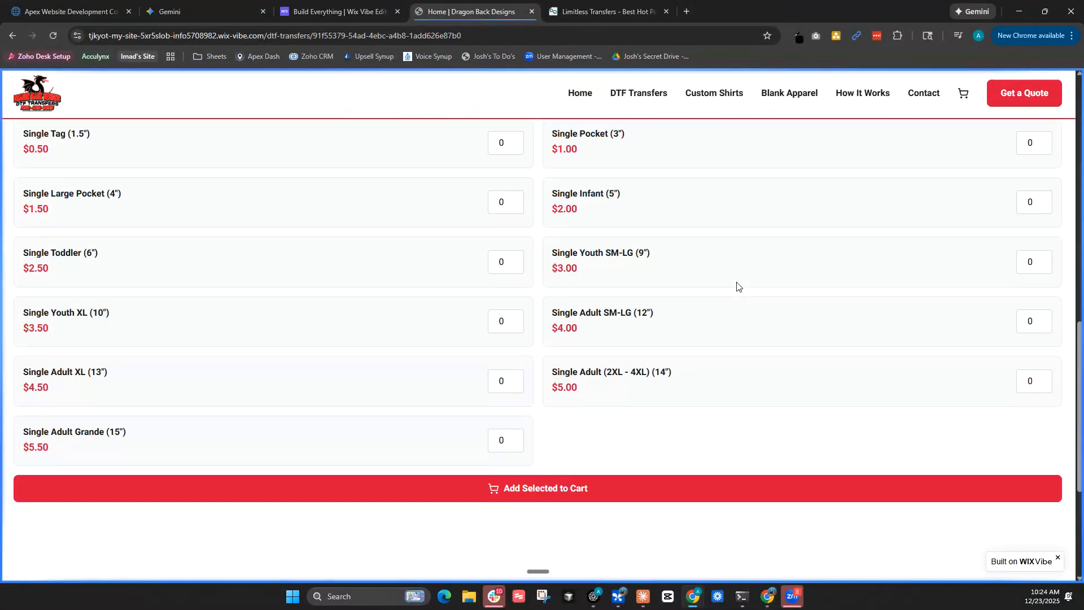
scroll(553, 311, up, 9)
Reopen Vibrant Full Color Logo, review its Gang Sheets and Add-On Fees options, and try the Rush Printing Fee quantity.
click(661, 96)
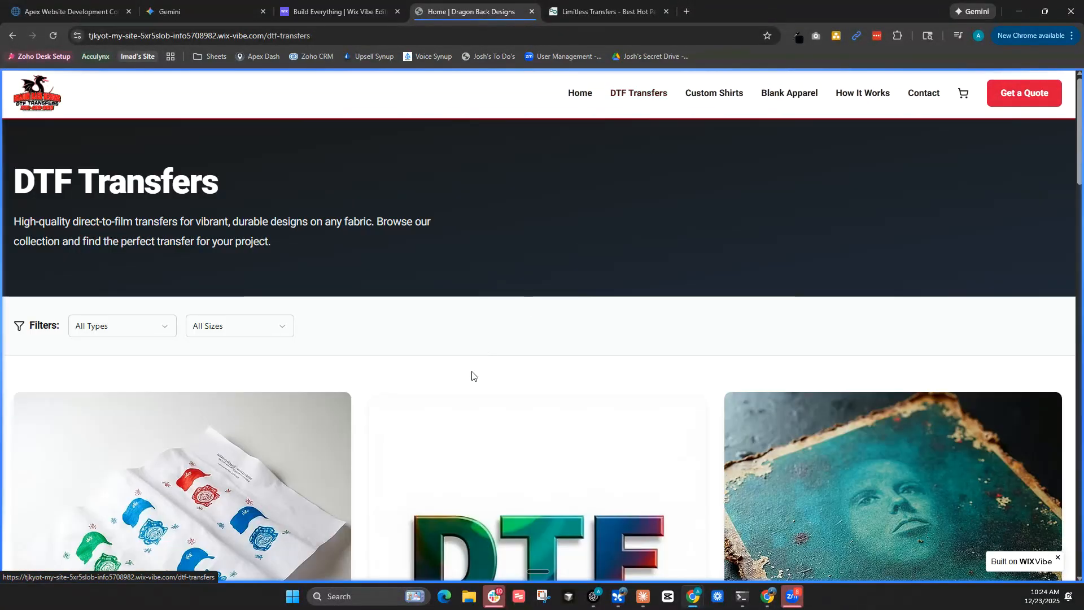
scroll(497, 418, down, 5)
scroll(511, 452, down, 3)
click(509, 415)
scroll(618, 359, down, 8)
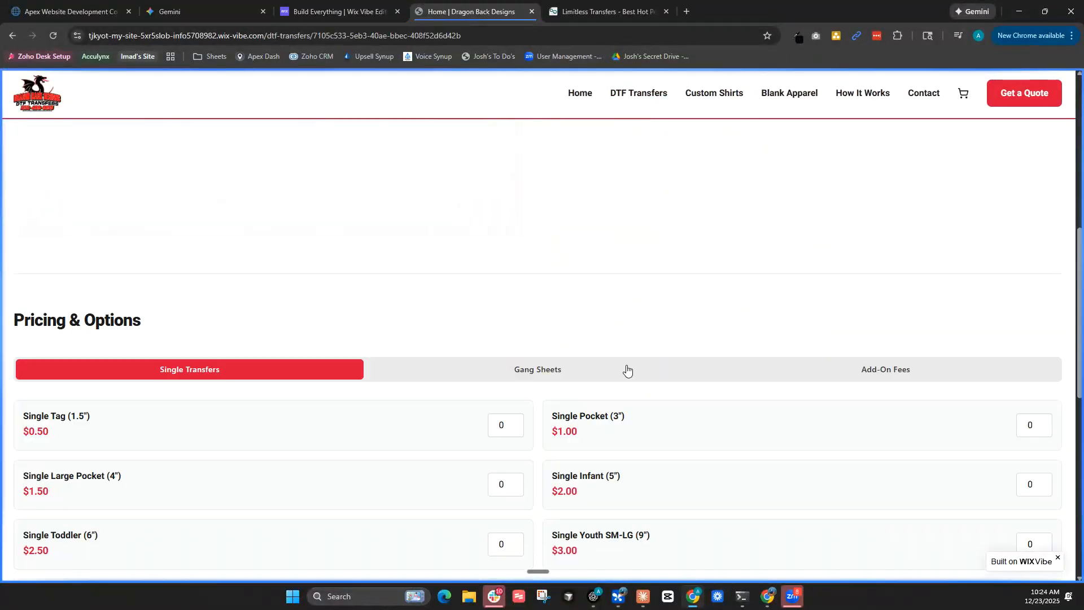
scroll(618, 305, up, 2)
click(541, 255)
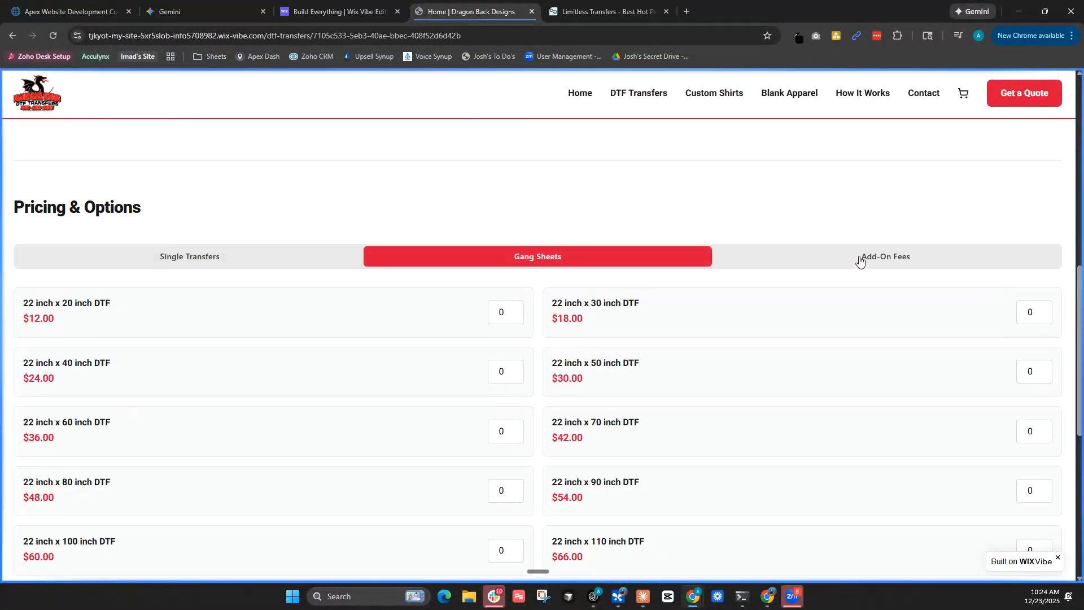
click(809, 263)
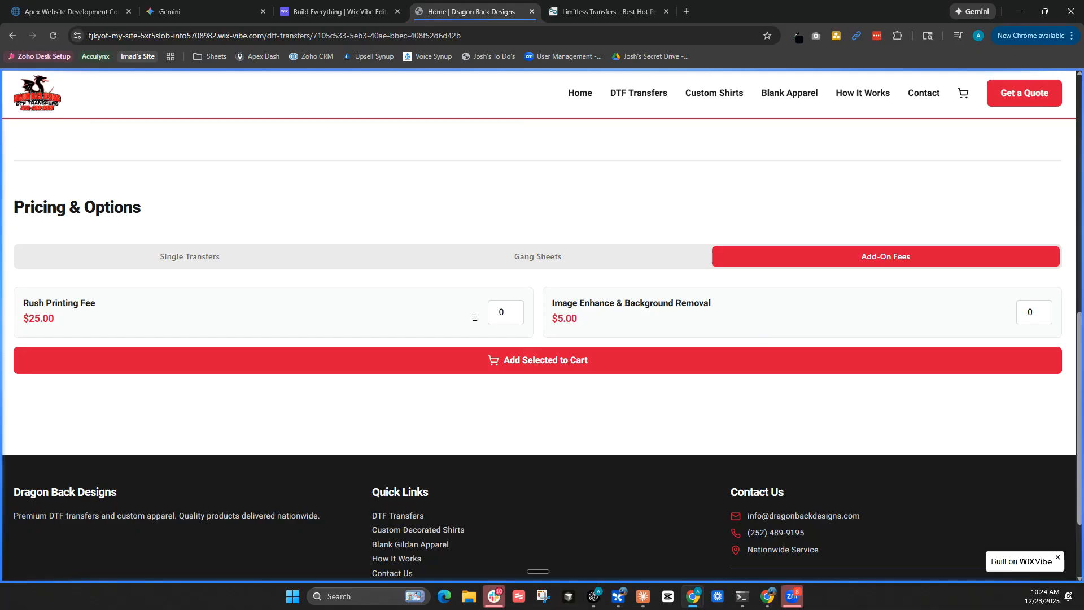
click(514, 309)
click(514, 308)
Look through the How It Works page and return to the published home page.
click(863, 94)
scroll(539, 412, down, 10)
click(338, 12)
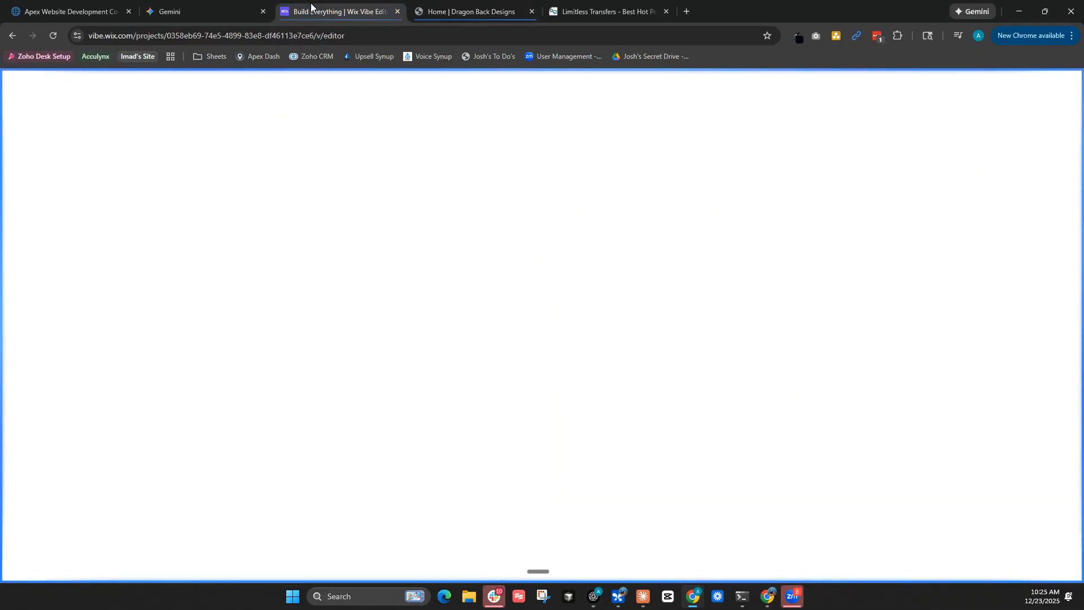
click(469, 11)
scroll(576, 169, up, 4)
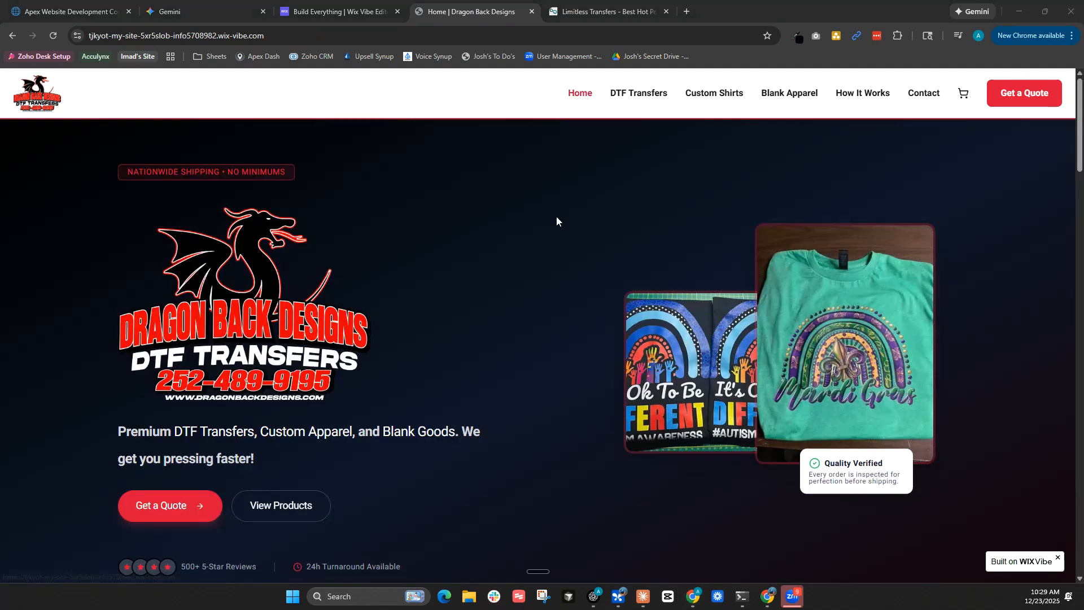
Generate a desktop Lighthouse report of the home page covering Performance, Accessibility, Best practices and SEO.
right_click(526, 205)
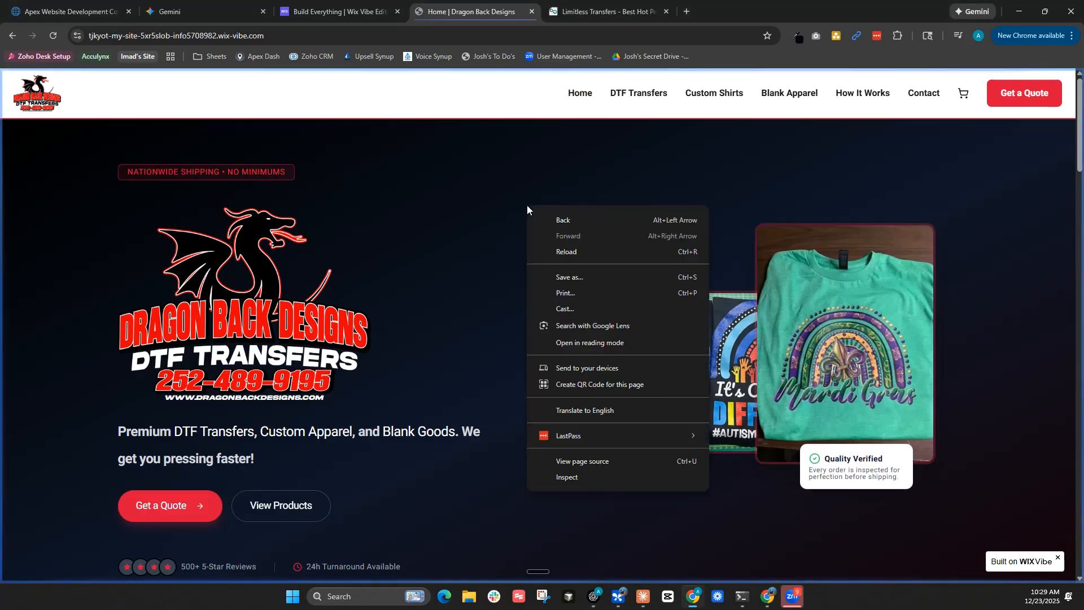
click(610, 476)
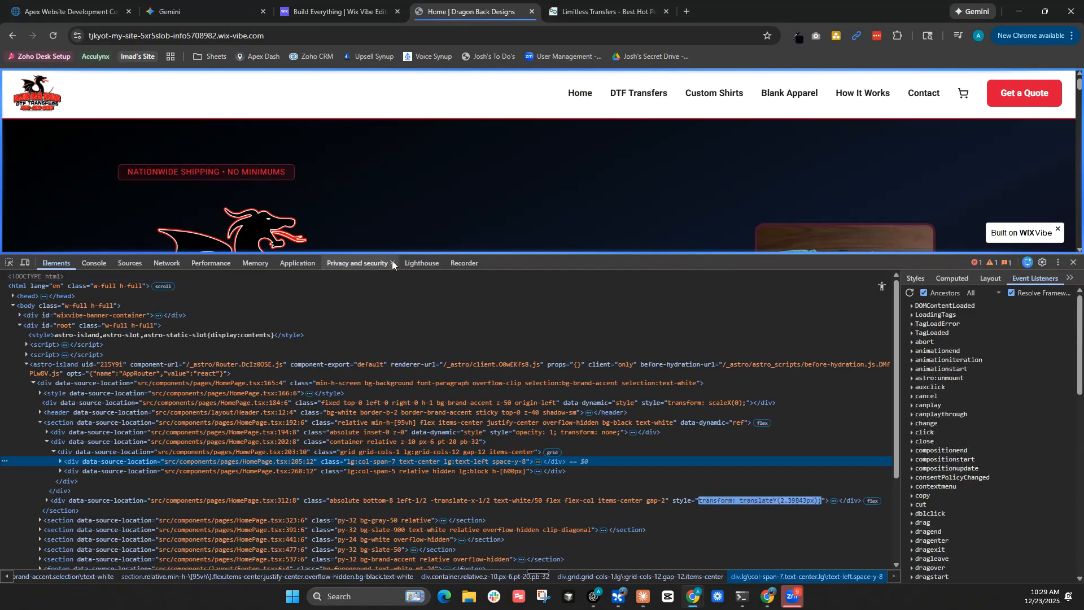
click(418, 264)
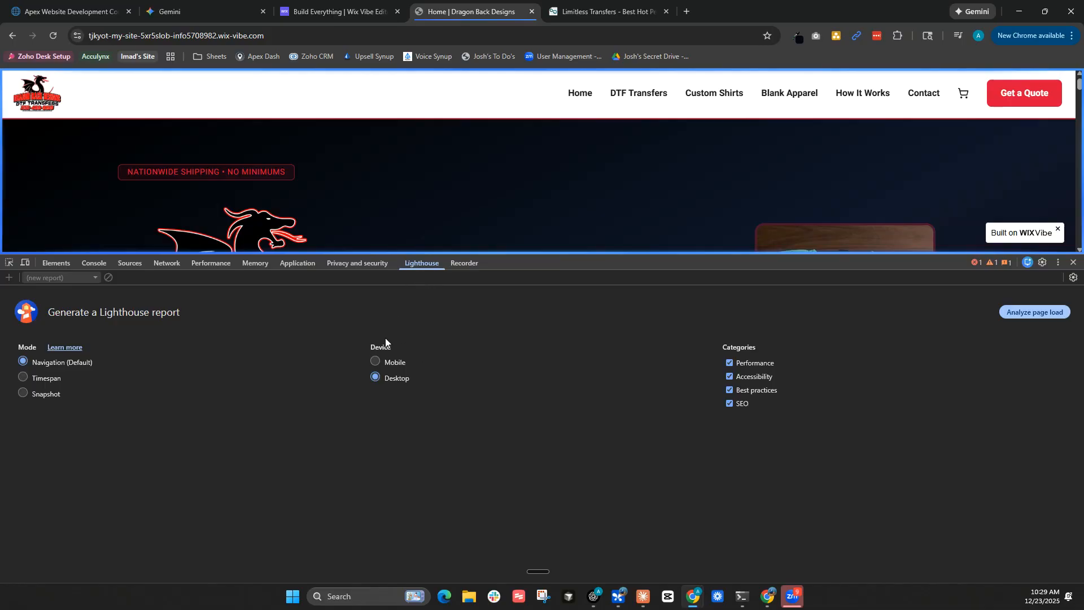
click(1039, 312)
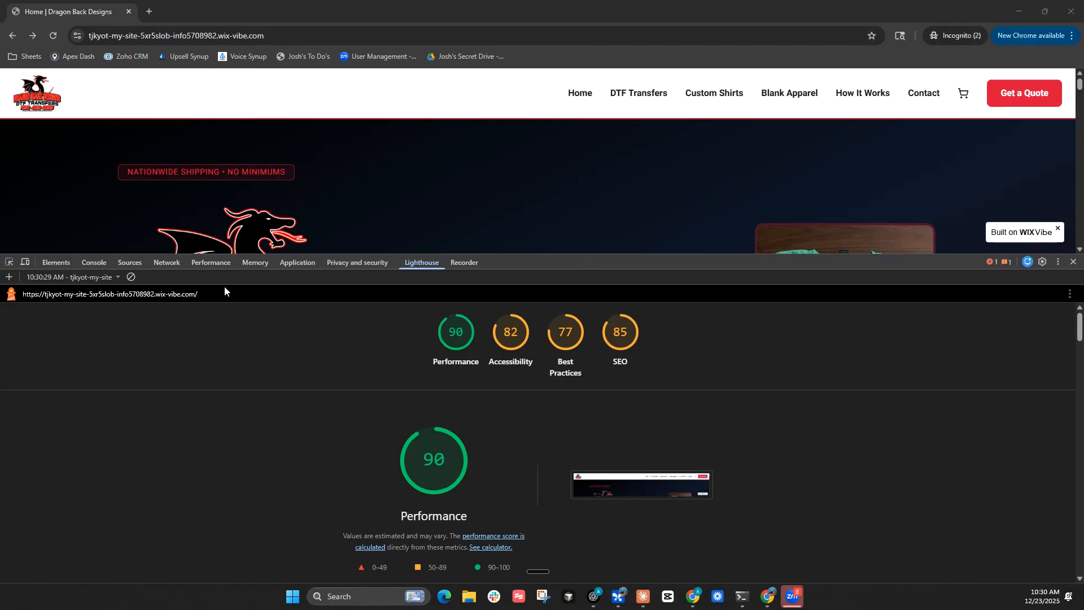
Save the expanded Lighthouse report as a PDF named download in the Downloads folder and close the audited page.
click(1070, 295)
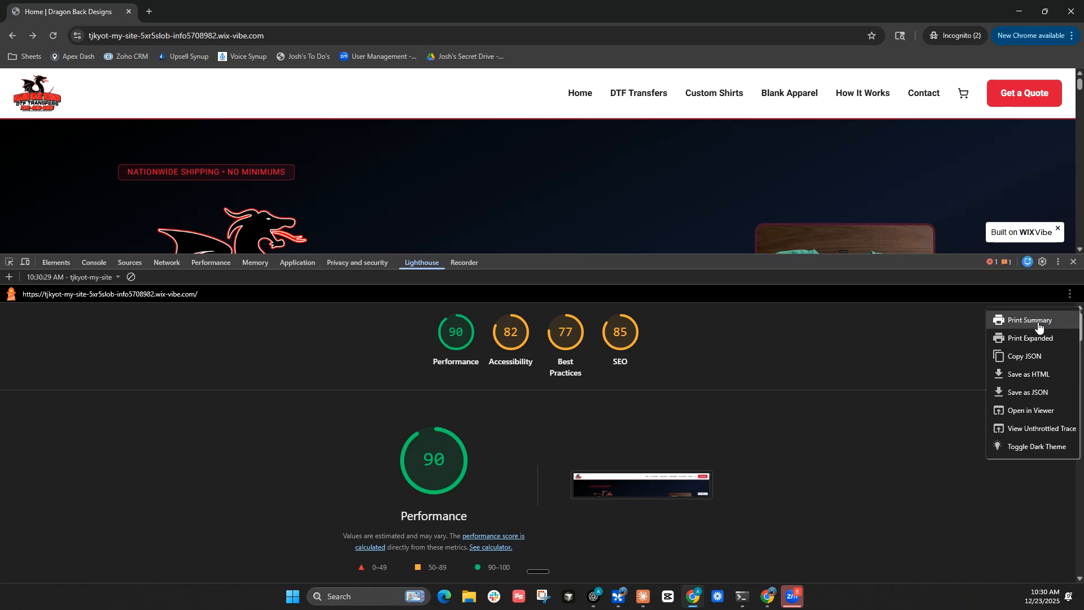
click(1028, 339)
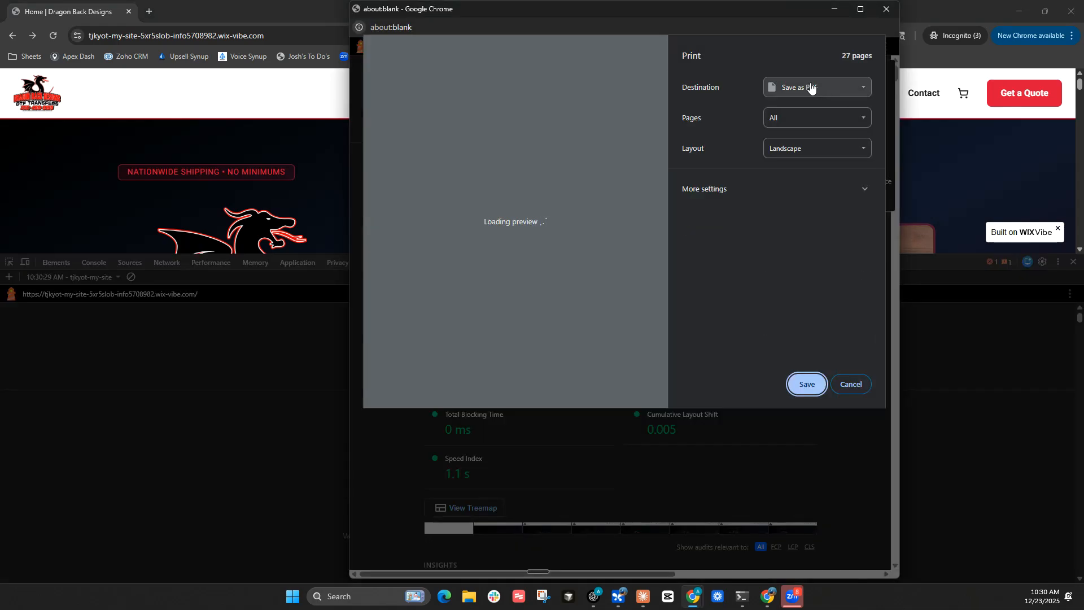
click(805, 386)
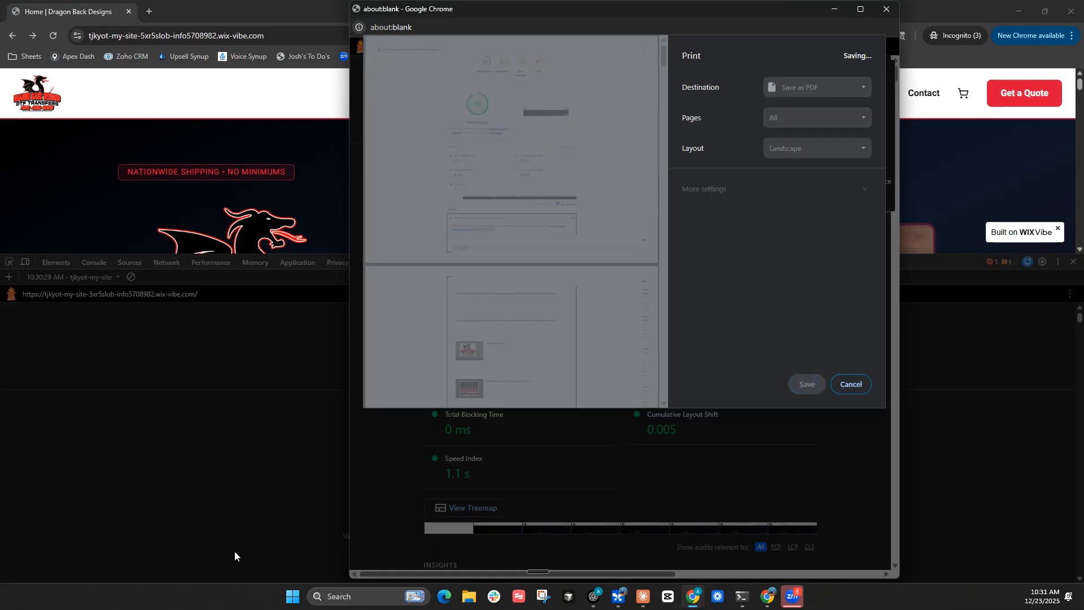
click(793, 358)
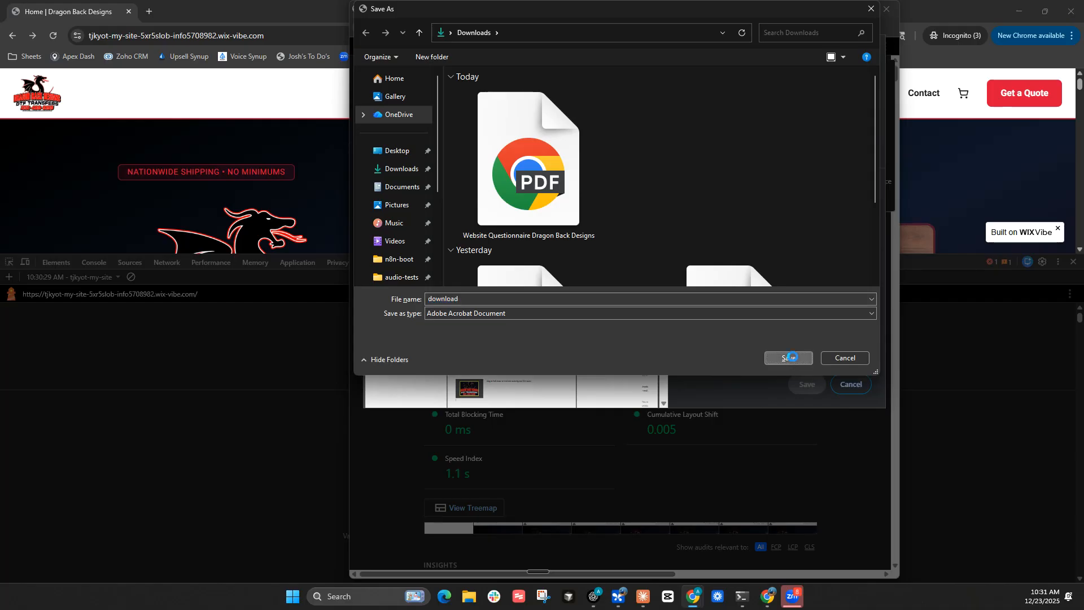
click(569, 296)
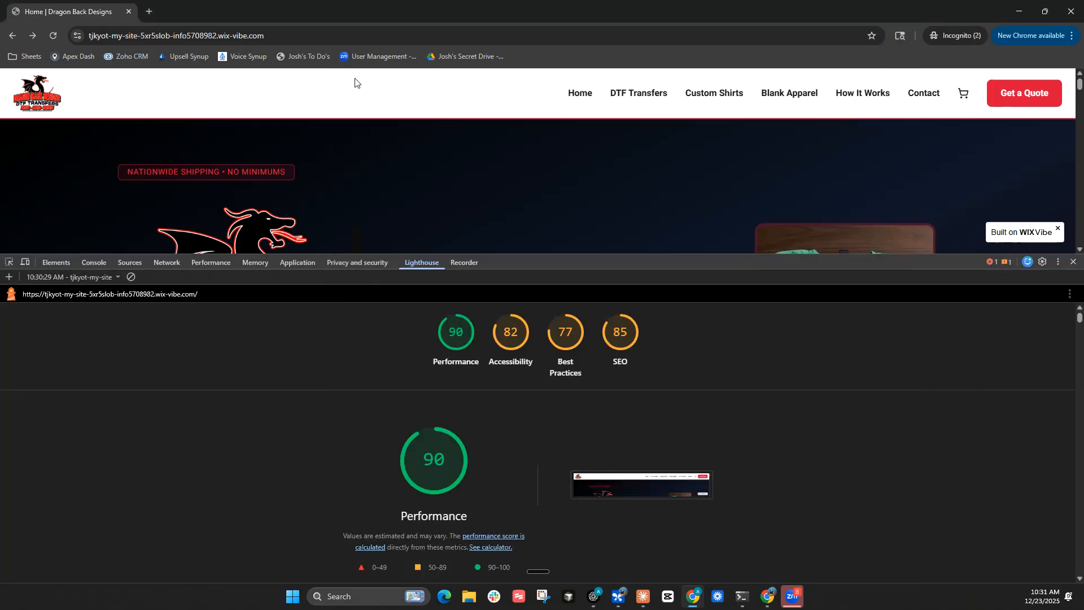
click(129, 11)
Attach download.pdf in the Wix Vibe chat and ask the AI to fix all Lighthouse errors for speed, SEO and accessibility and double-check mobile optimization.
click(314, 11)
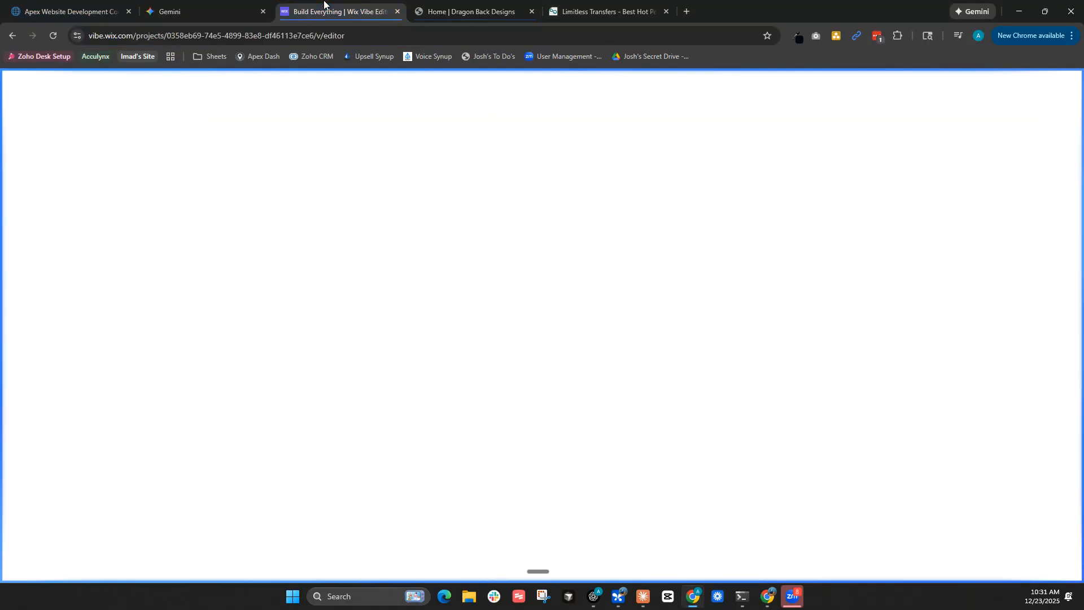
click(26, 529)
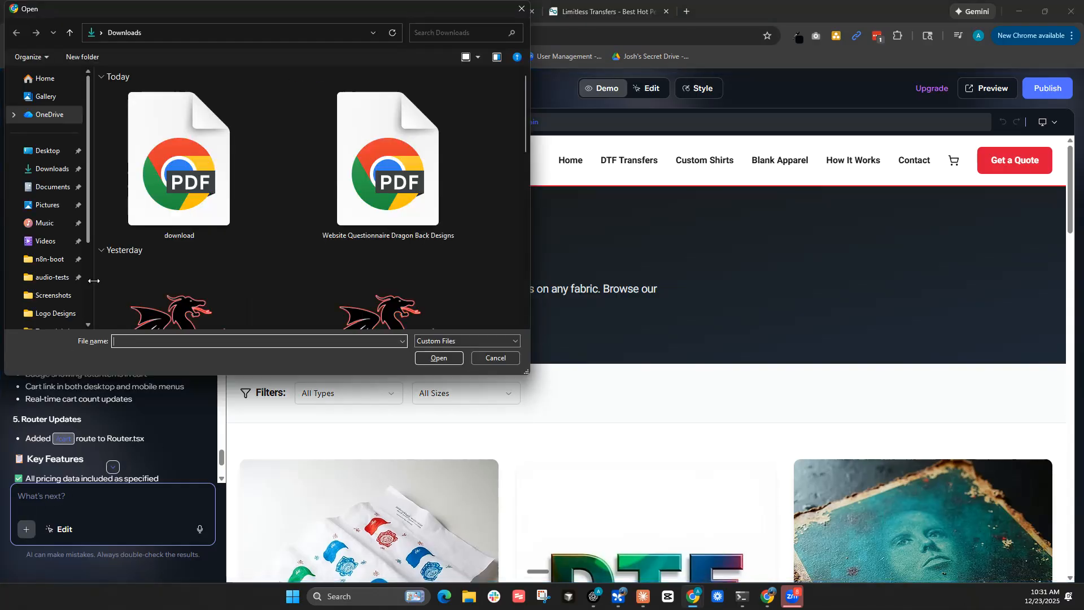
double_click(181, 163)
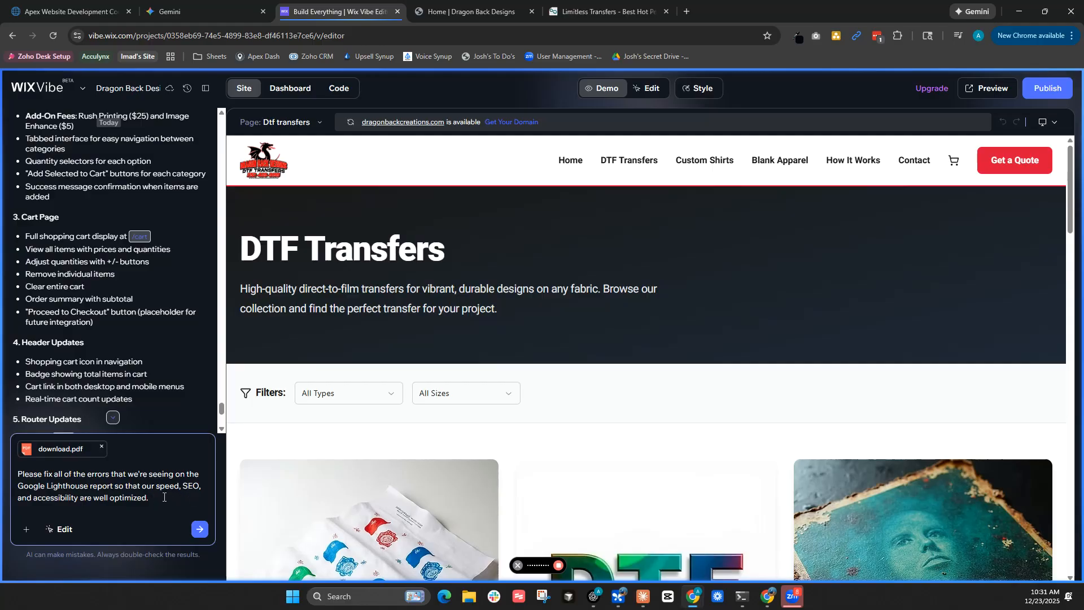
key(Return)
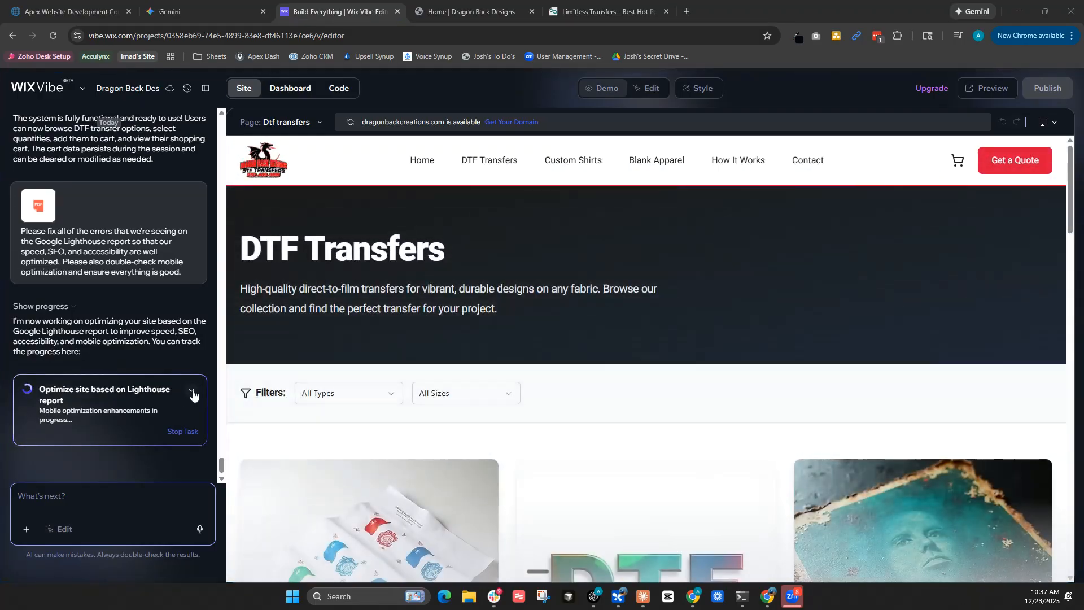
Expand the progress of the Lighthouse optimization task and read through its individual stages.
click(190, 392)
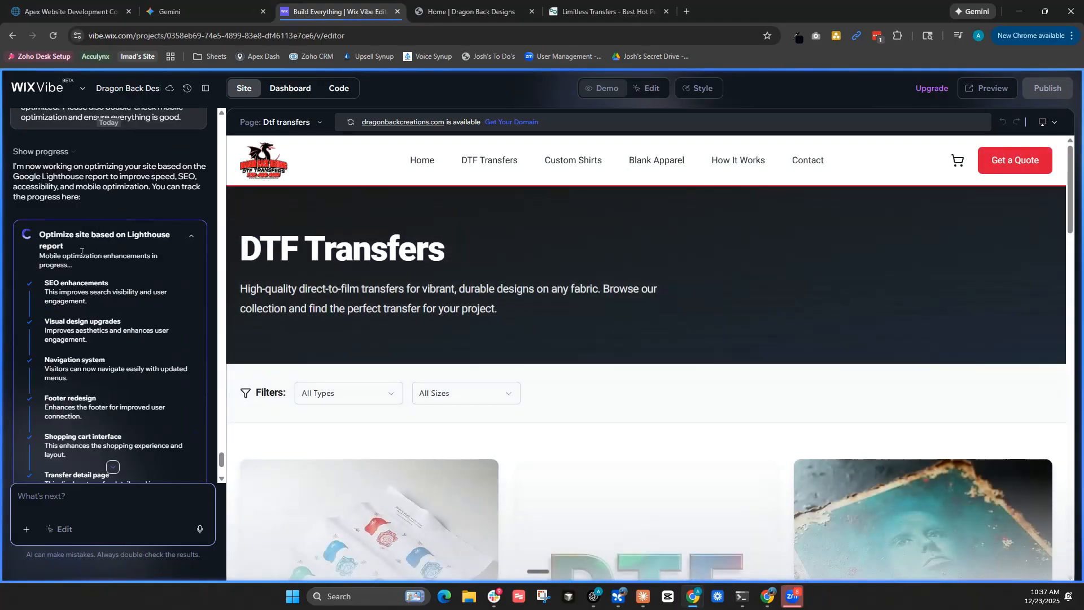
scroll(56, 277, down, 1)
drag(45, 226, 109, 227)
mouse_move(120, 264)
mouse_down()
mouse_move(45, 265)
mouse_move(90, 247)
mouse_move(96, 256)
mouse_move(45, 258)
mouse_move(101, 266)
mouse_up()
scroll(66, 261, down, 1)
scroll(70, 255, down, 1)
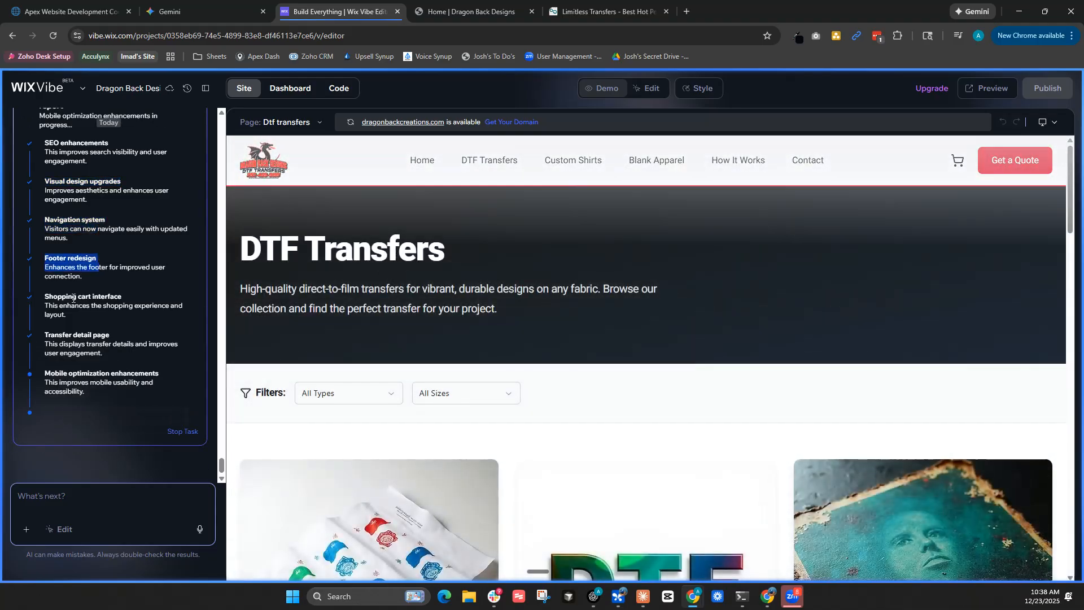
Read the remaining task stages covering the shopping cart interface, transfer detail page and mobile optimization enhancements.
drag(45, 297, 111, 297)
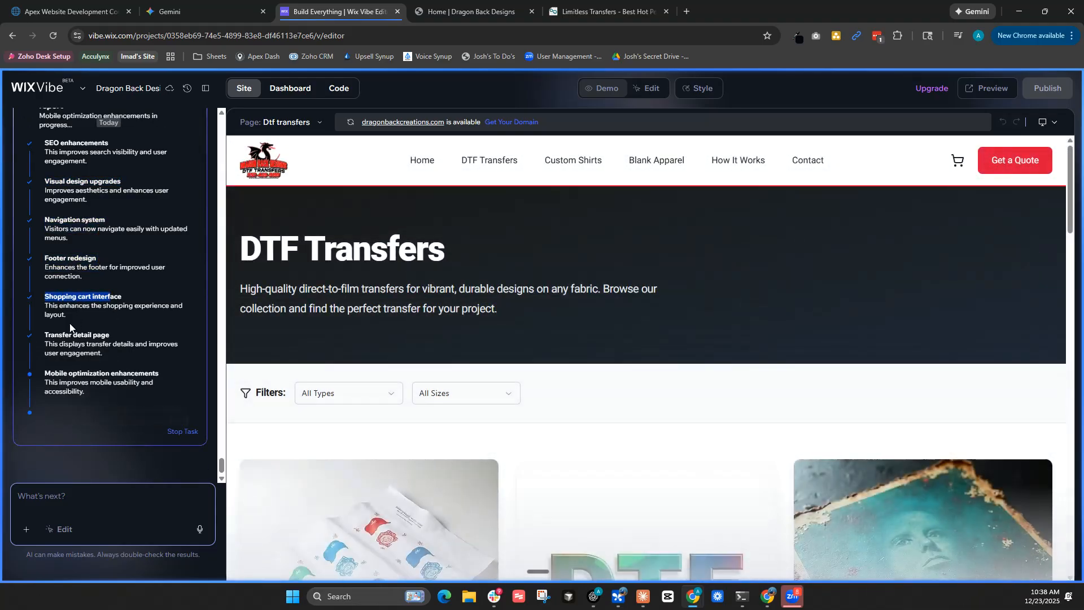
drag(44, 335, 109, 337)
drag(44, 373, 156, 373)
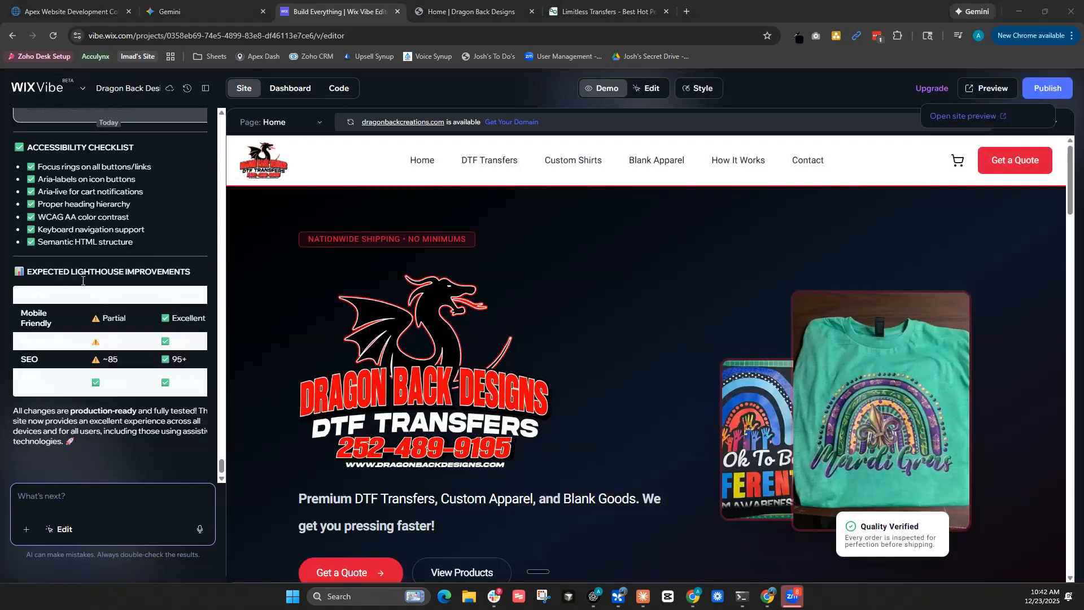
Review the AI's summary of the completed Lighthouse optimizations, from the expected improvements back to its opening heading.
scroll(83, 280, up, 7)
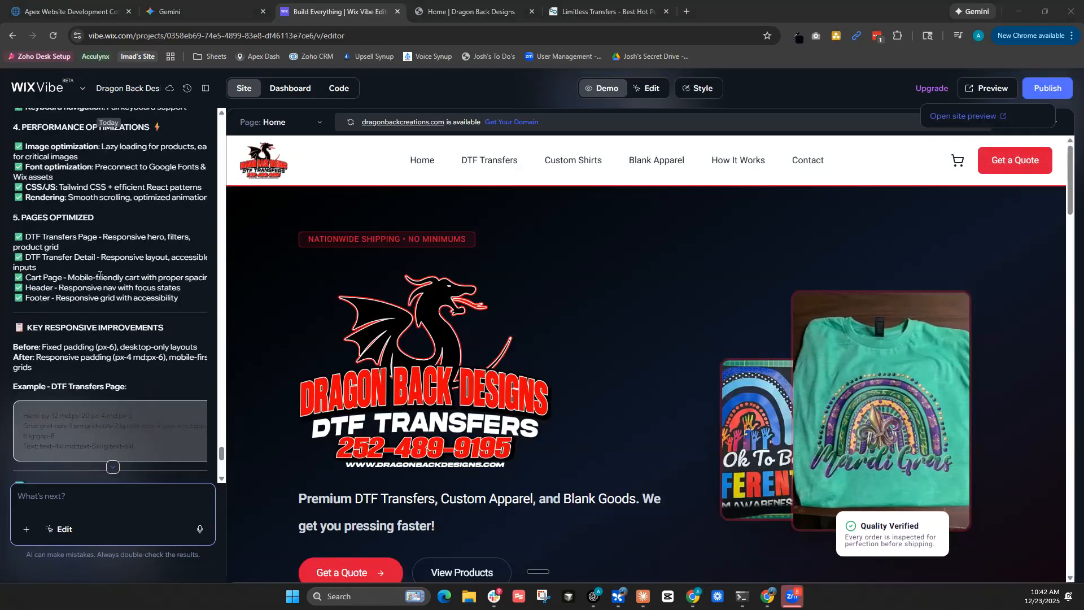
scroll(94, 281, up, 10)
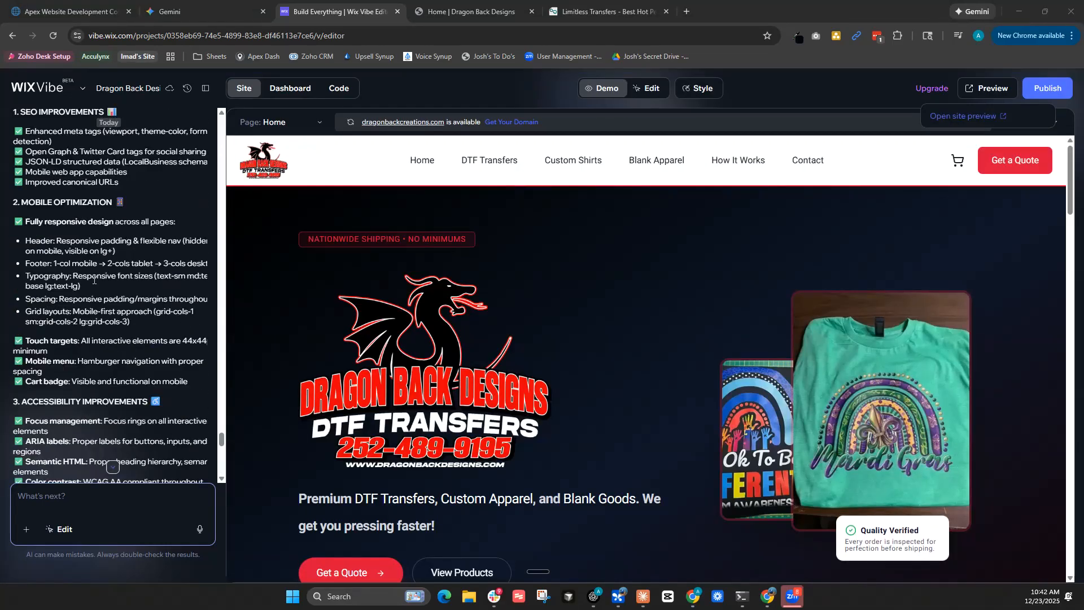
scroll(94, 281, up, 1)
drag(88, 261, 120, 263)
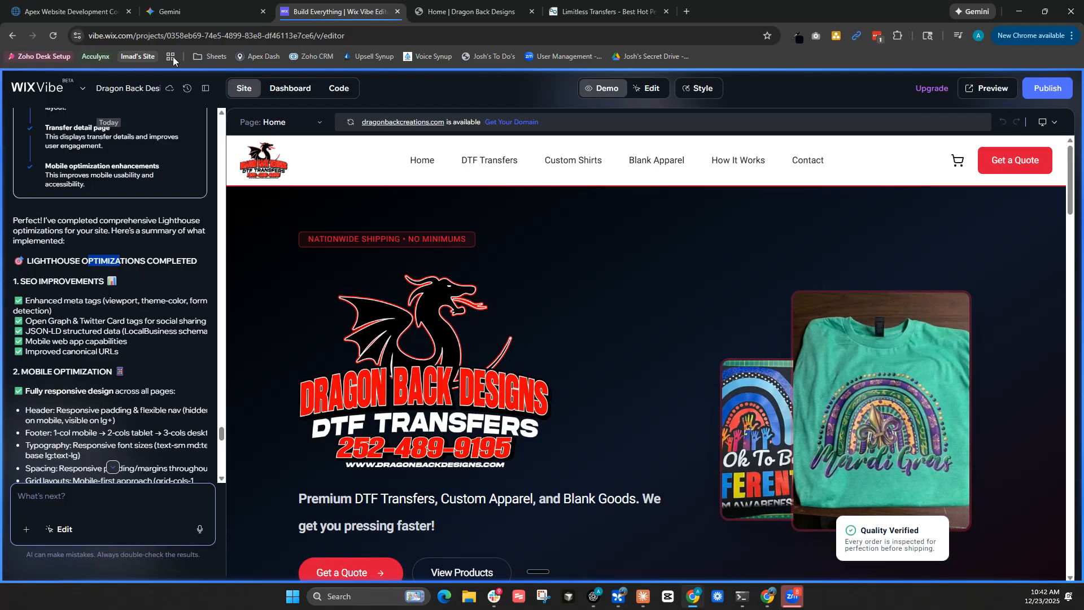
Close the Lighthouse report on the old preview, open a fresh preview of the current site version and close the outdated one.
click(480, 12)
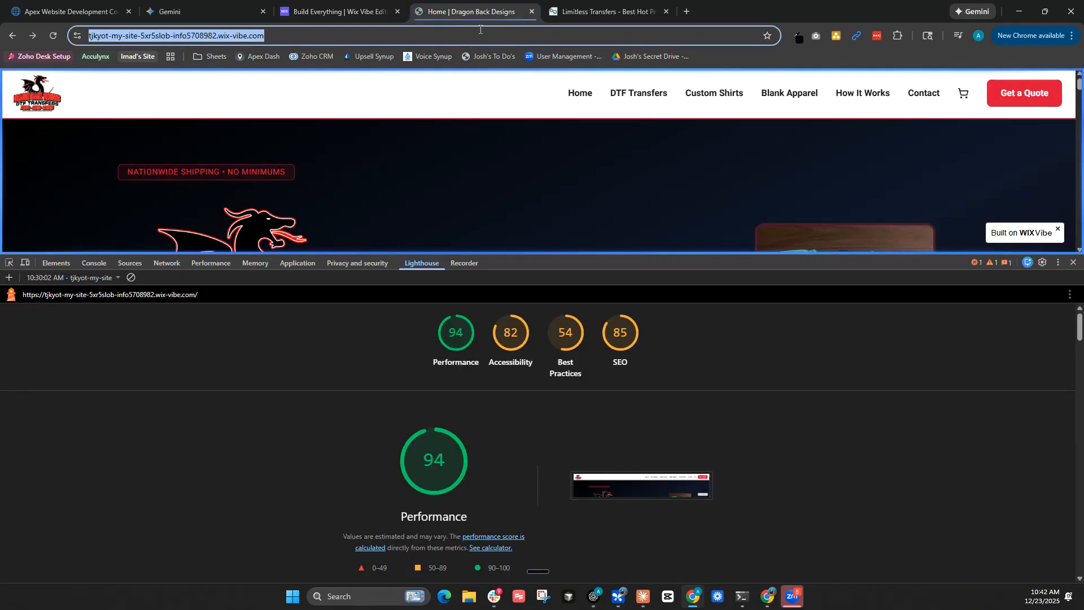
key(Return)
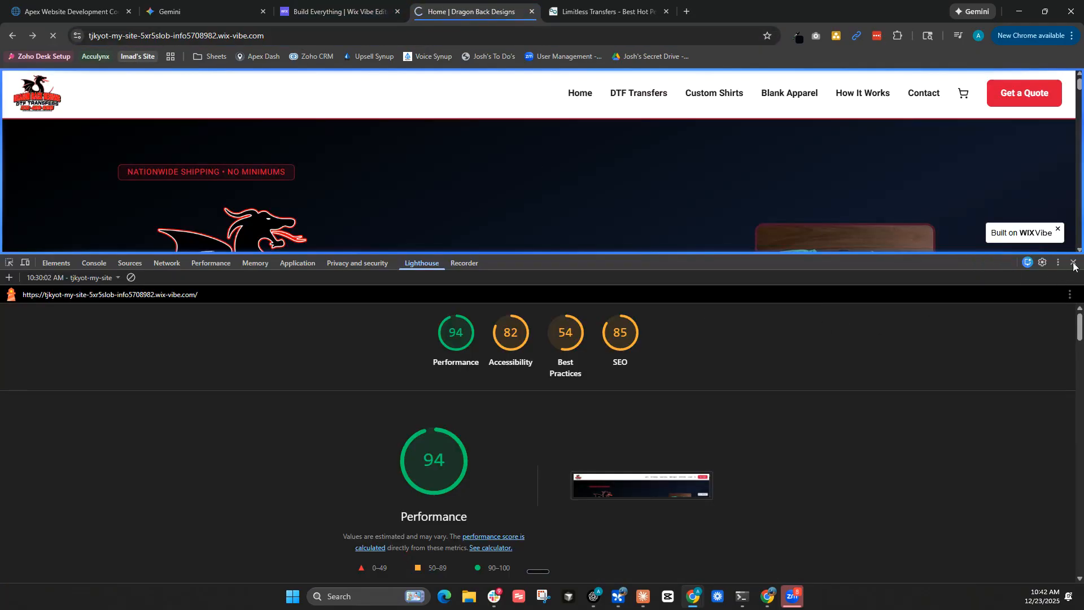
click(1073, 262)
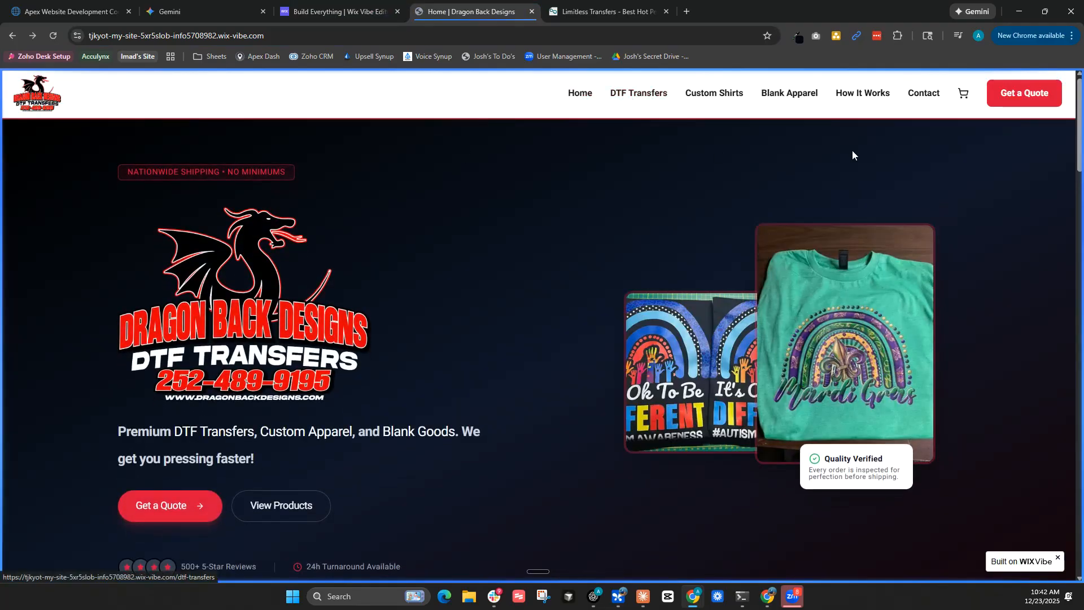
click(370, 11)
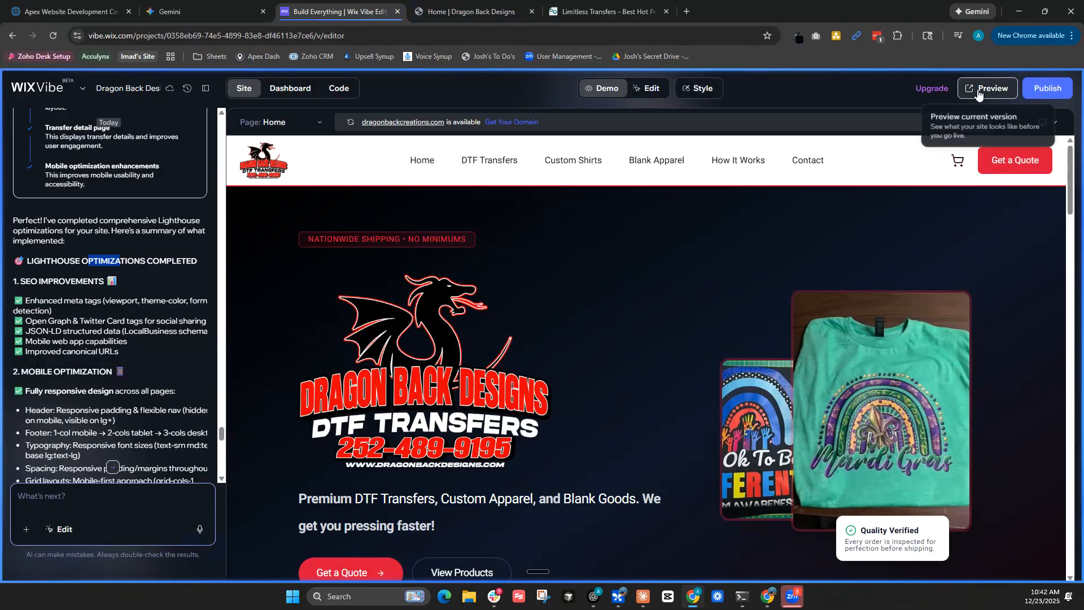
click(979, 90)
middle_click(585, 10)
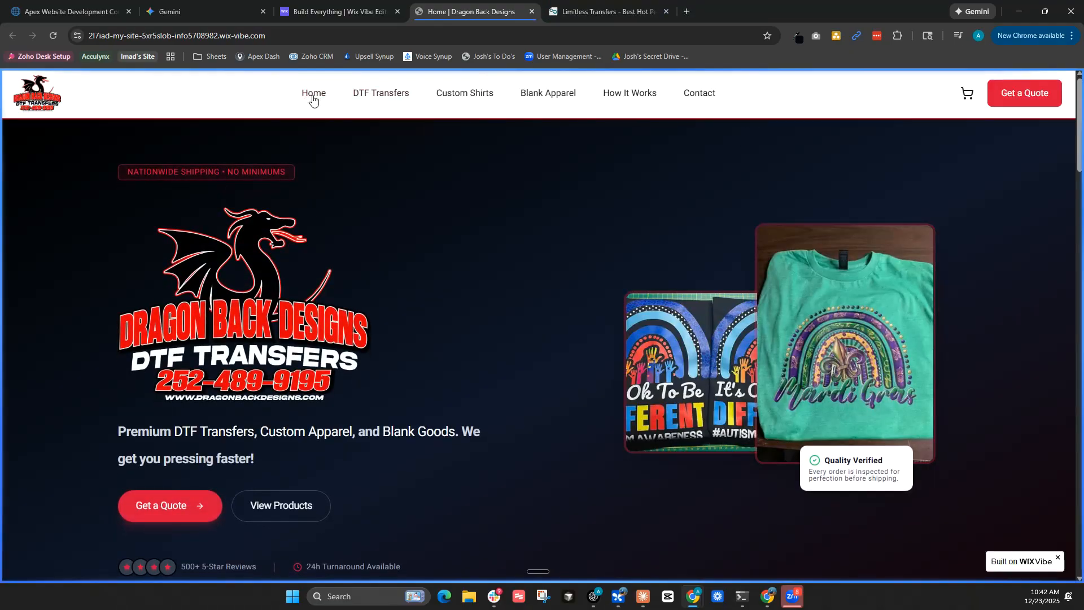
Review the previewed home page down to its footer and the product listings on the DTF Transfers page.
scroll(634, 158, down, 10)
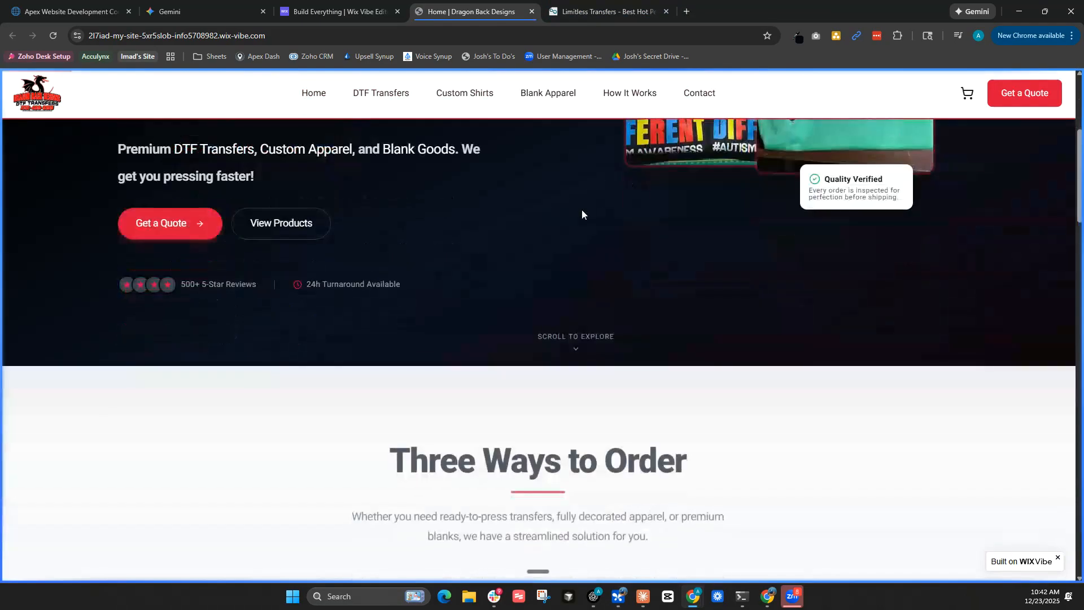
scroll(670, 209, down, 6)
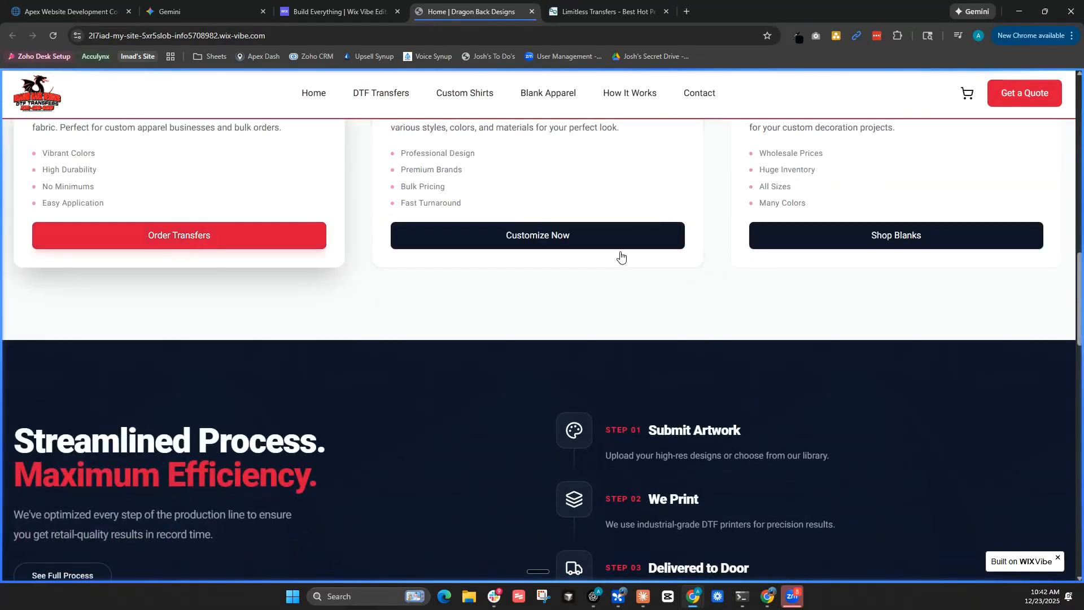
scroll(540, 249, down, 10)
scroll(418, 342, down, 8)
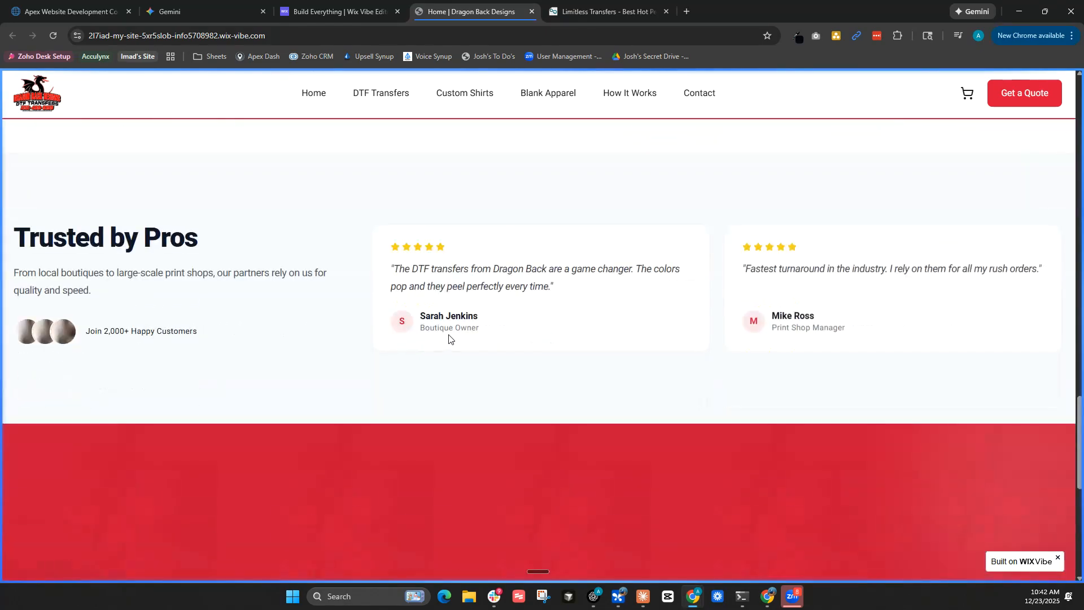
scroll(481, 443, down, 4)
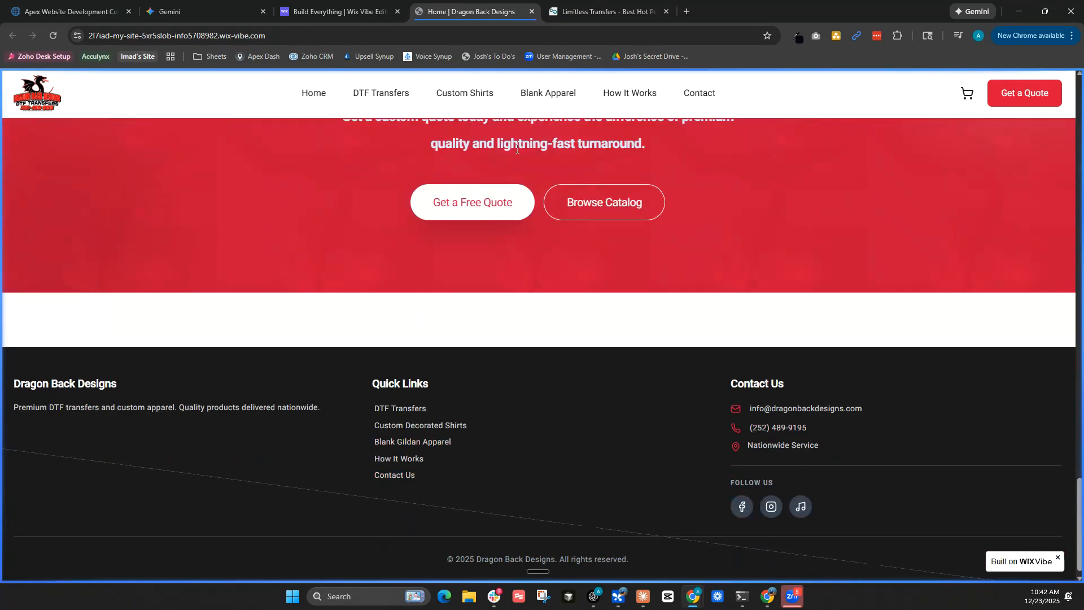
click(383, 96)
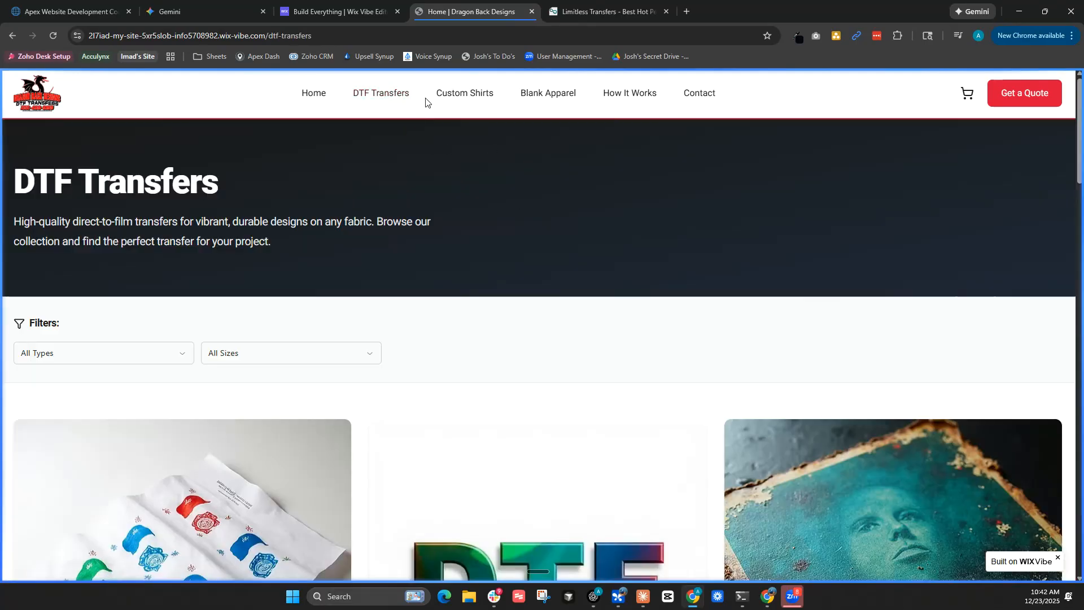
scroll(493, 146, down, 5)
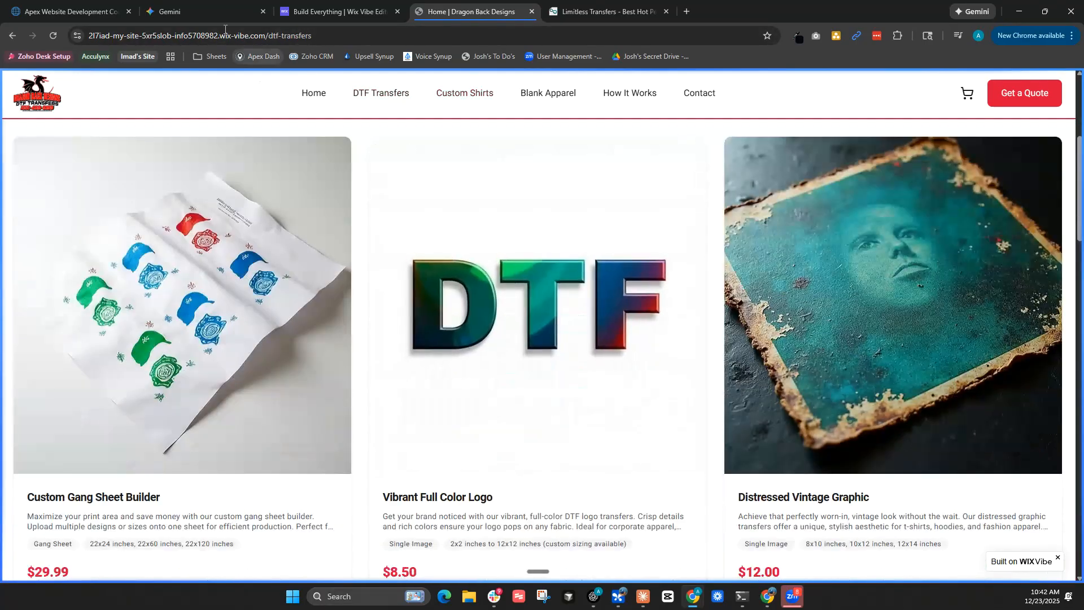
Return to the Wix Vibe editor and open the site's dashboard.
click(322, 12)
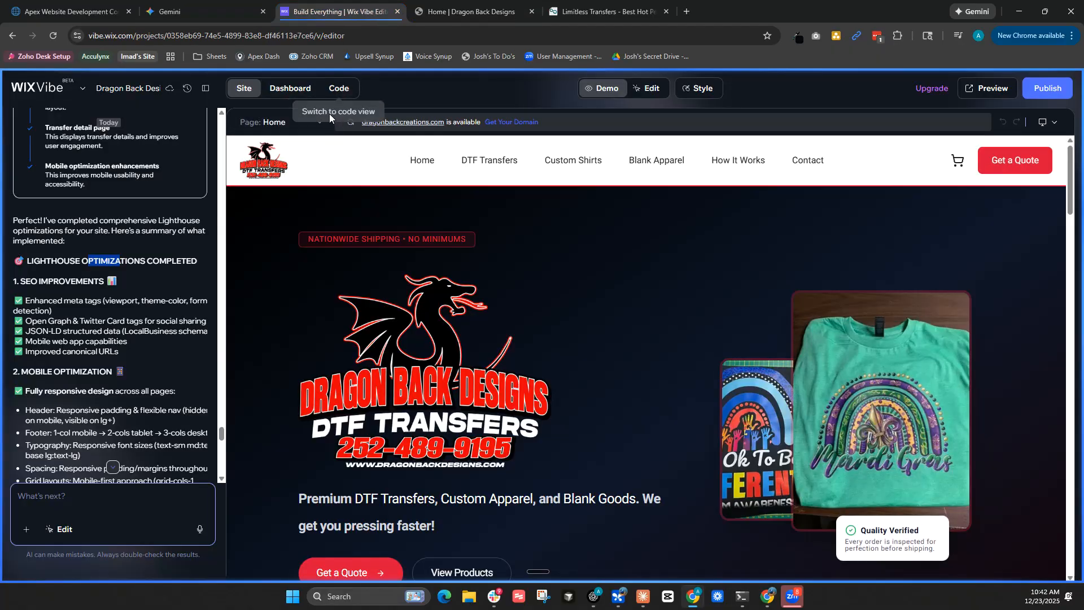
click(301, 95)
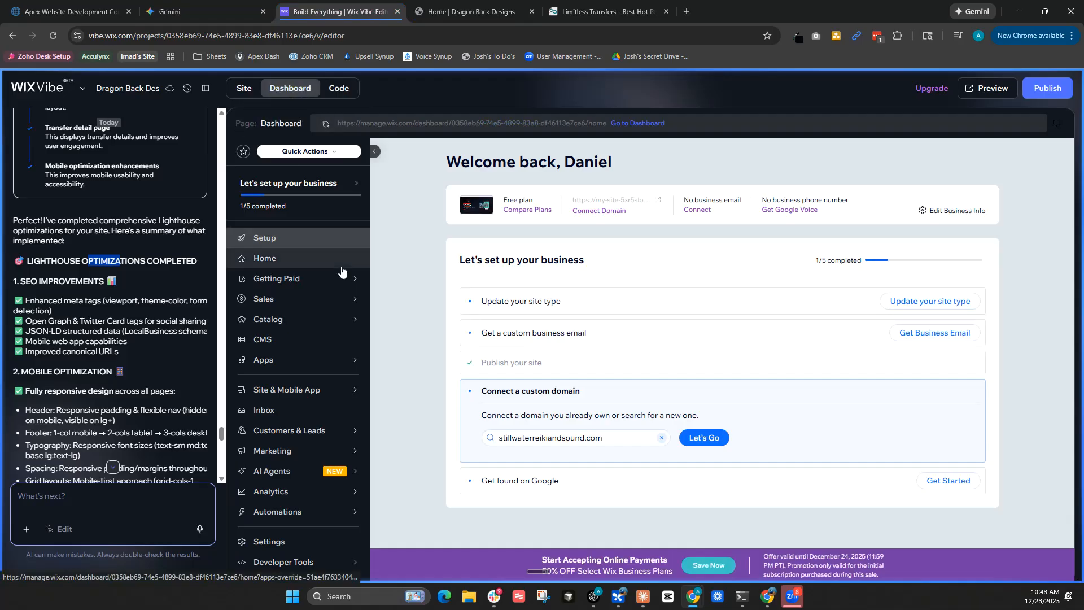
Switch to the Notion course outline and go through its Launch Checklist, placing the Wix Vibe page beside it in the browser.
click(68, 11)
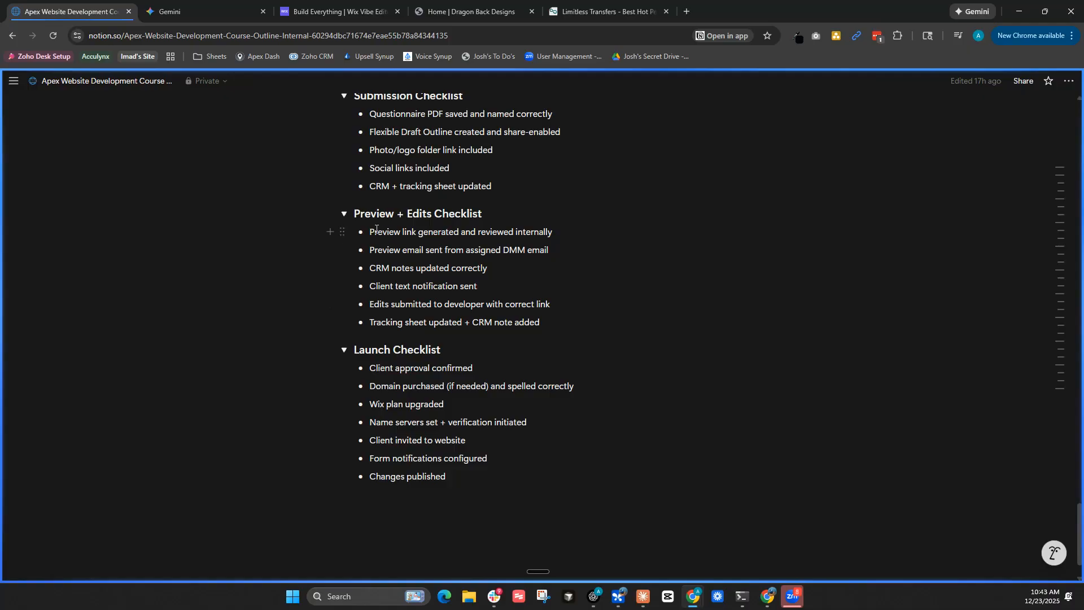
scroll(366, 358, down, 1)
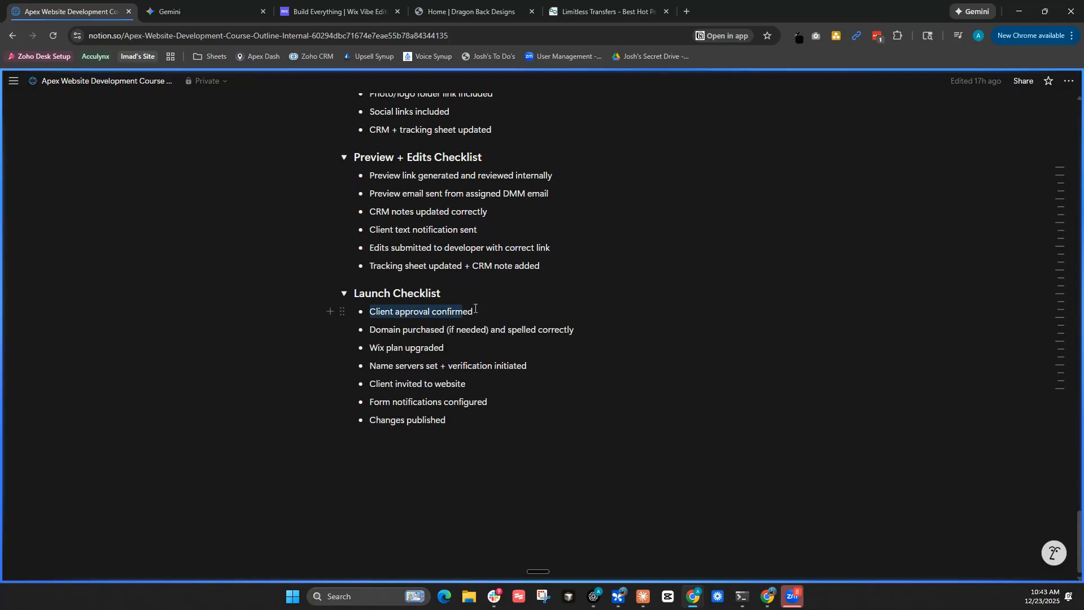
click(383, 329)
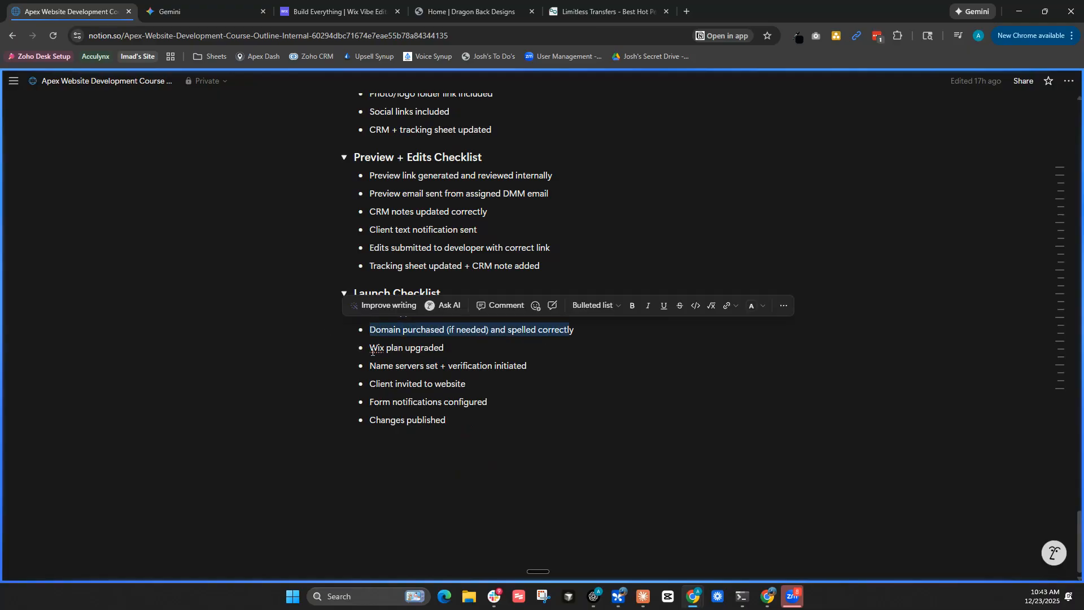
drag(424, 352, 447, 349)
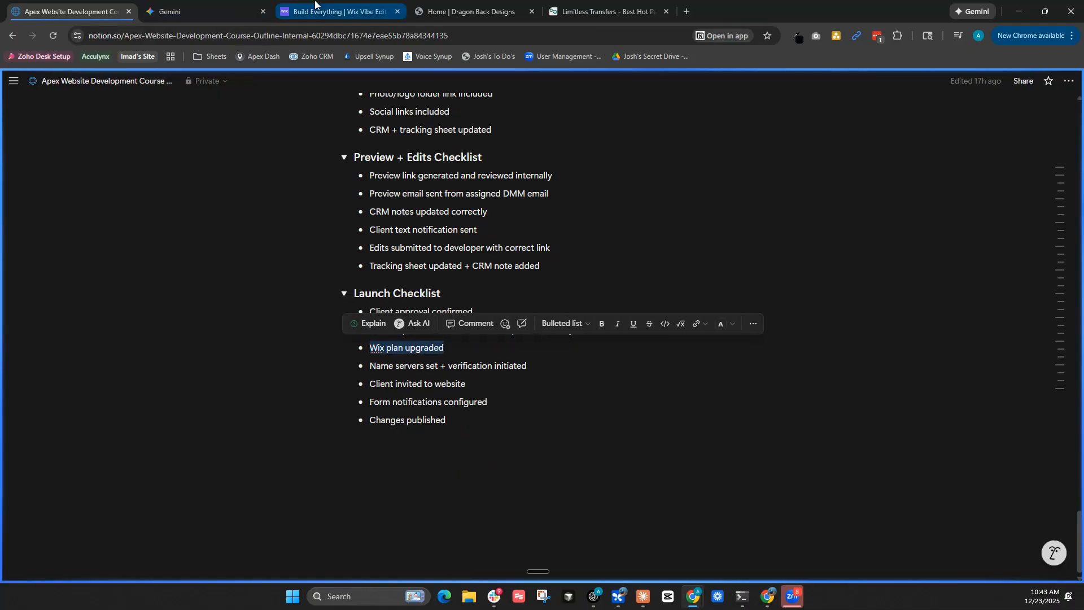
drag(313, 3, 184, 3)
key(ctrl+1)
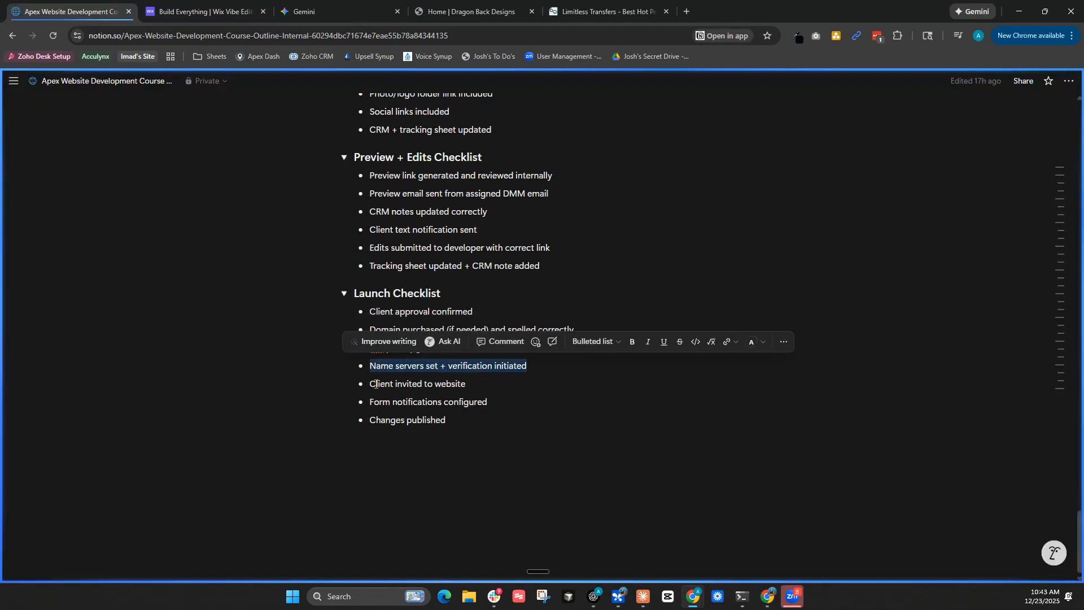
drag(424, 384, 459, 390)
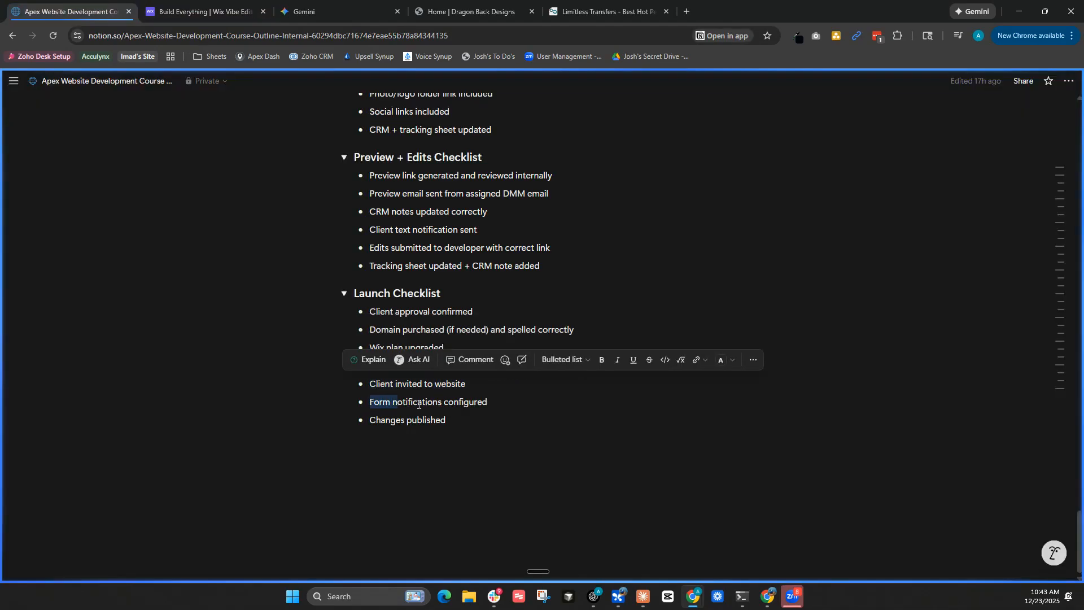
Switch back to Wix Vibe and open Forms & Submissions under Customers & Leads in the dashboard.
key(ctrl+2)
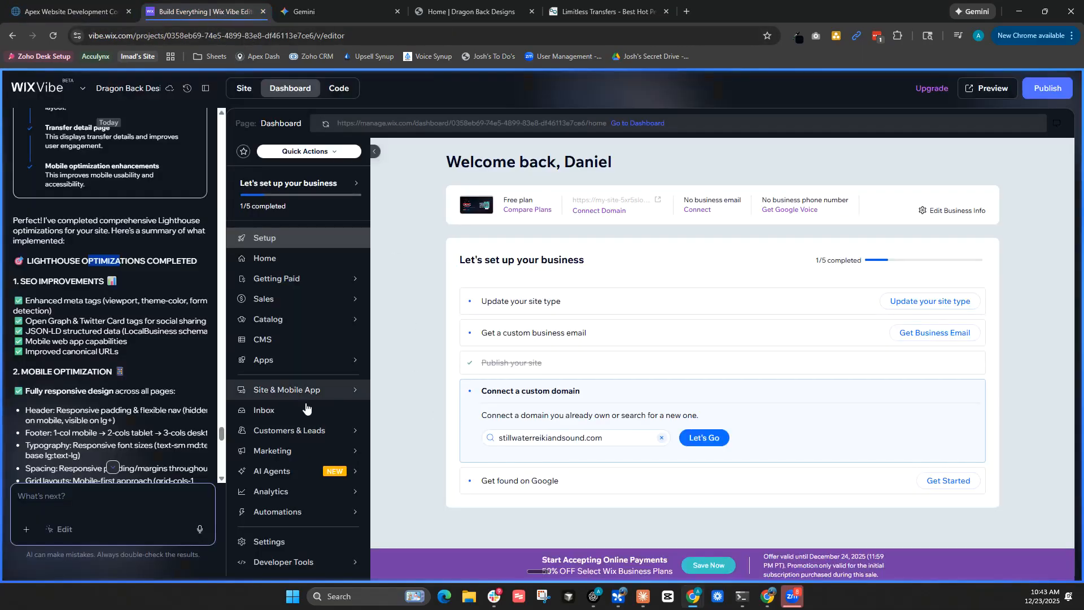
mouse_move(323, 364)
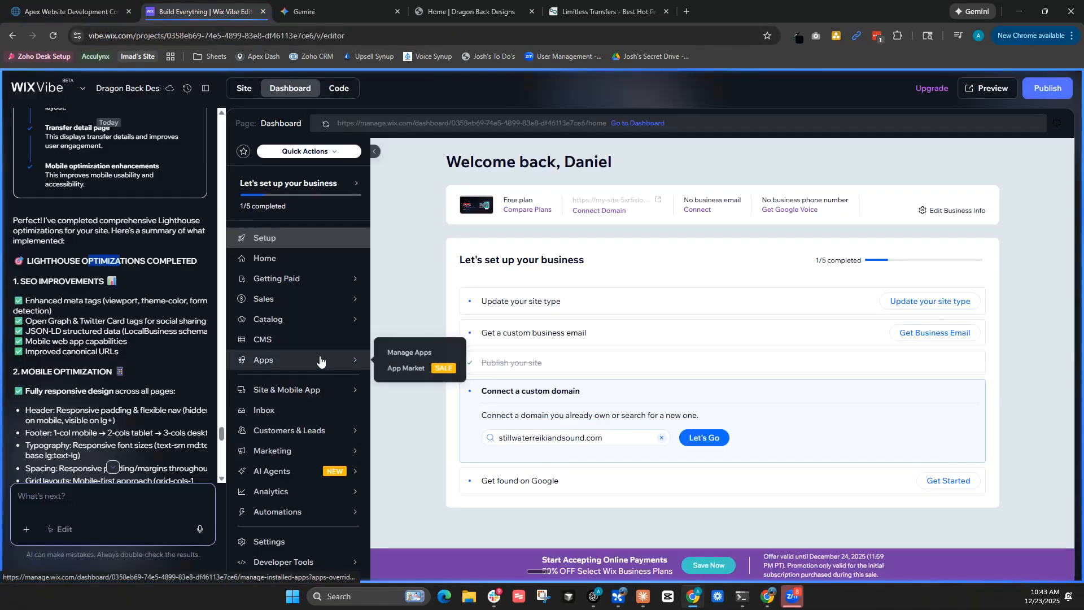
mouse_move(281, 300)
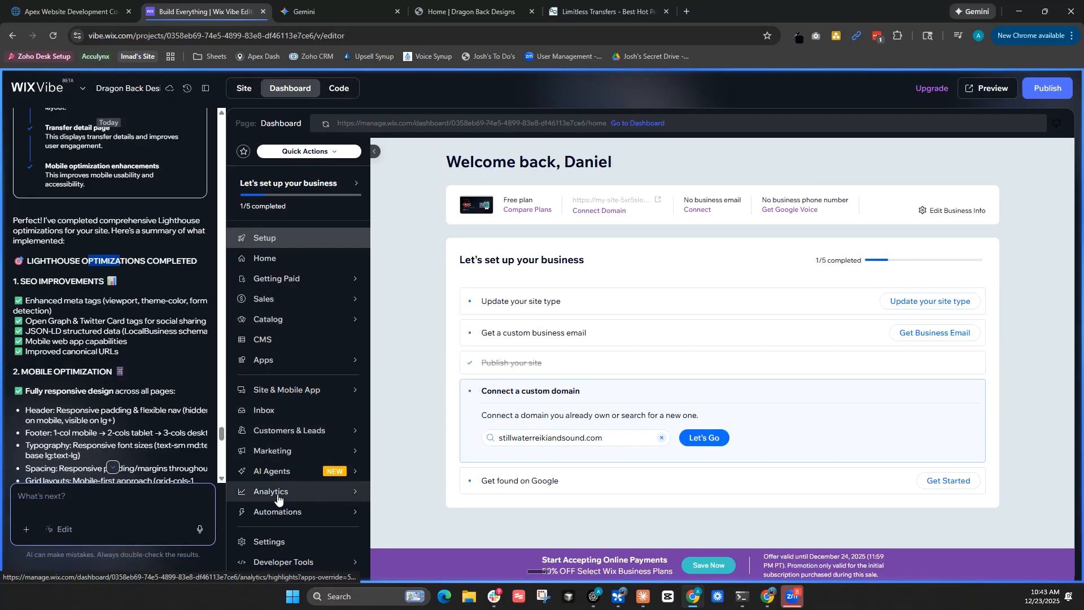
mouse_move(293, 442)
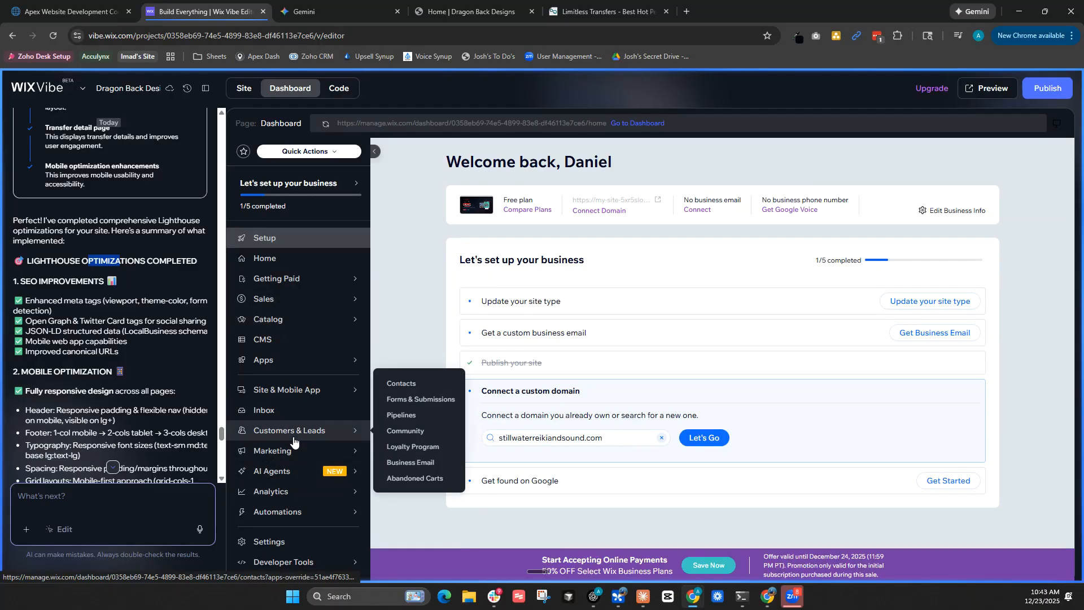
click(403, 400)
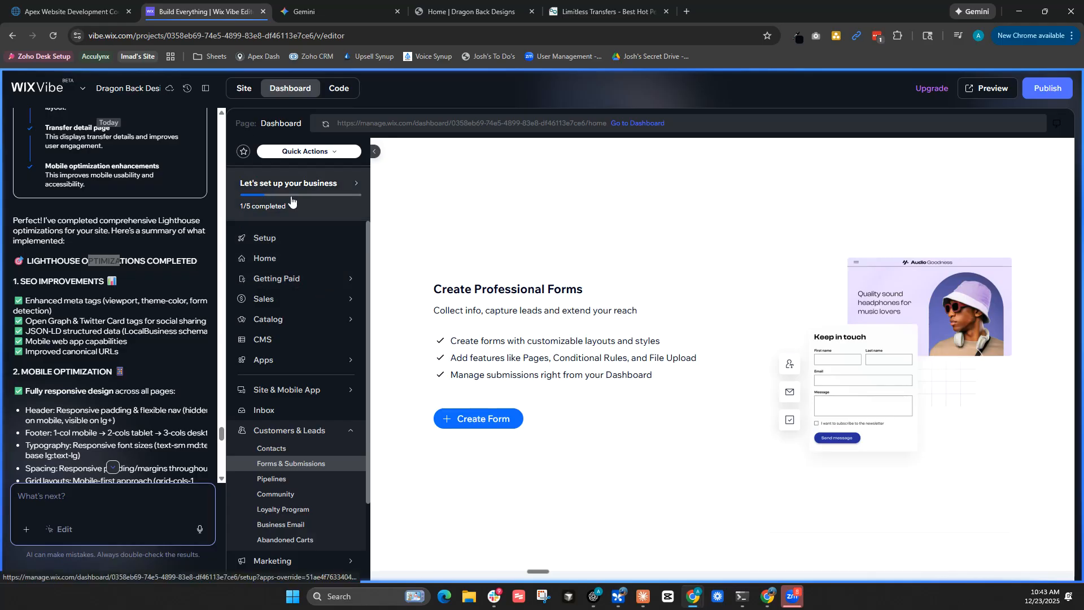
Open the Contact page in the site demo and enter a test name in the Request a Quote form's Full Name field.
click(248, 87)
click(807, 161)
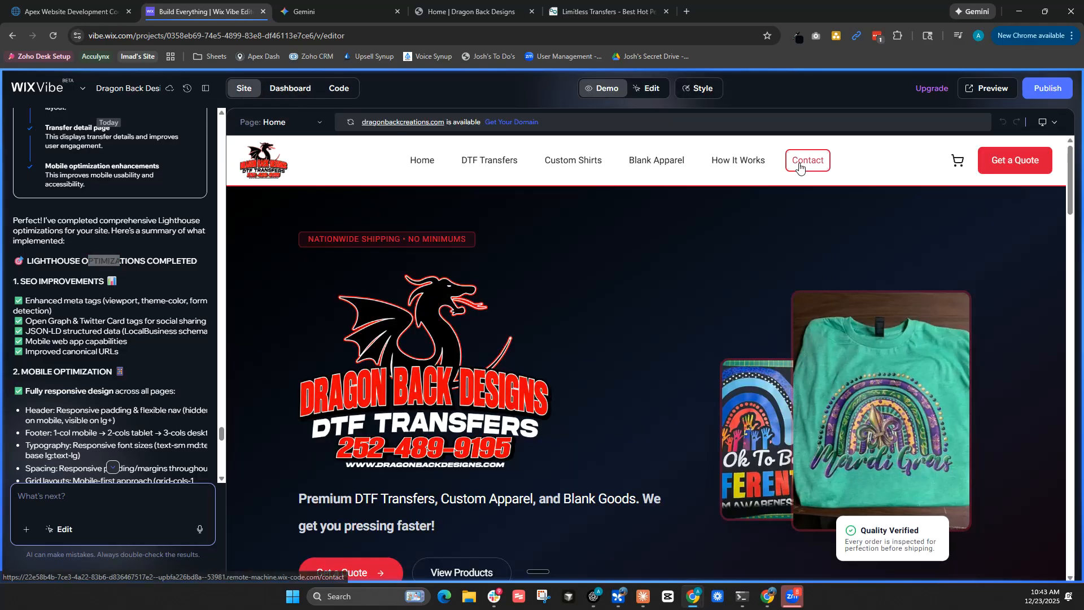
scroll(578, 371, down, 3)
click(578, 337)
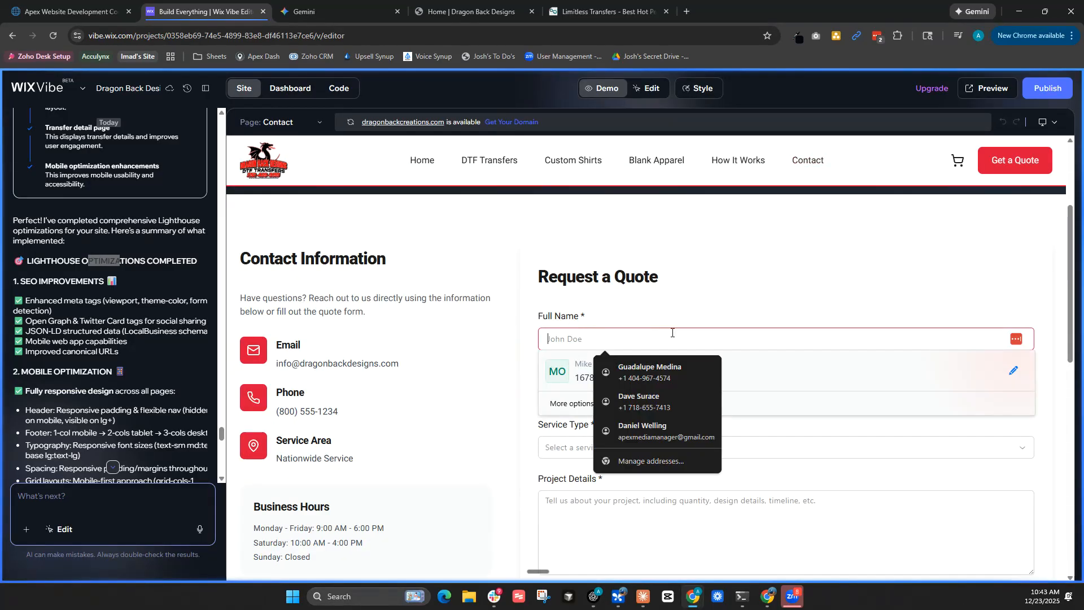
text(Josh H)
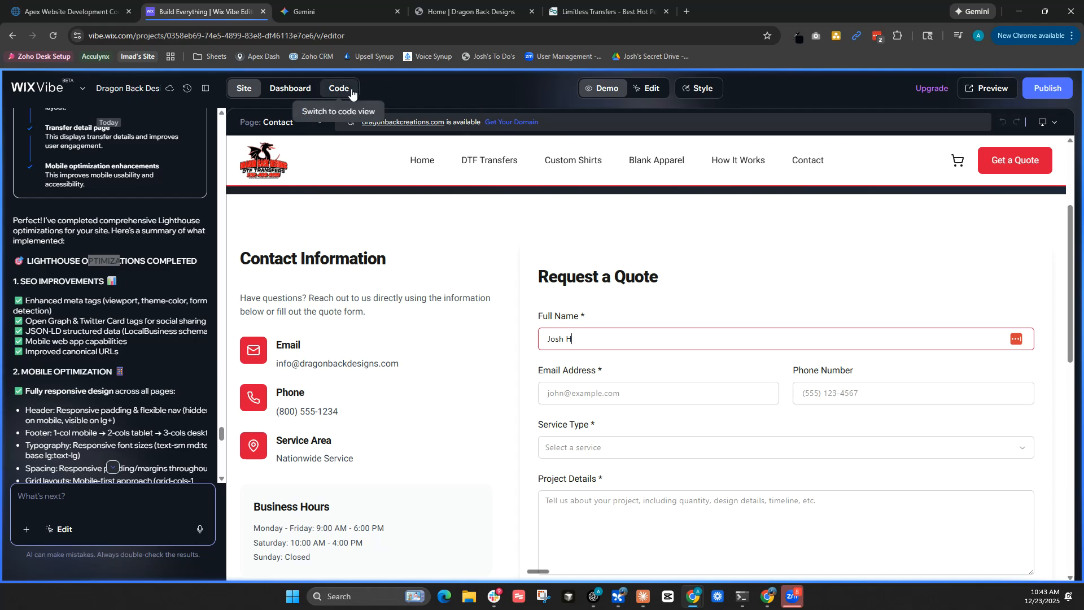
Check the remaining quote form fields, the submit button and the Contact page's content down to the footer.
scroll(758, 367, down, 8)
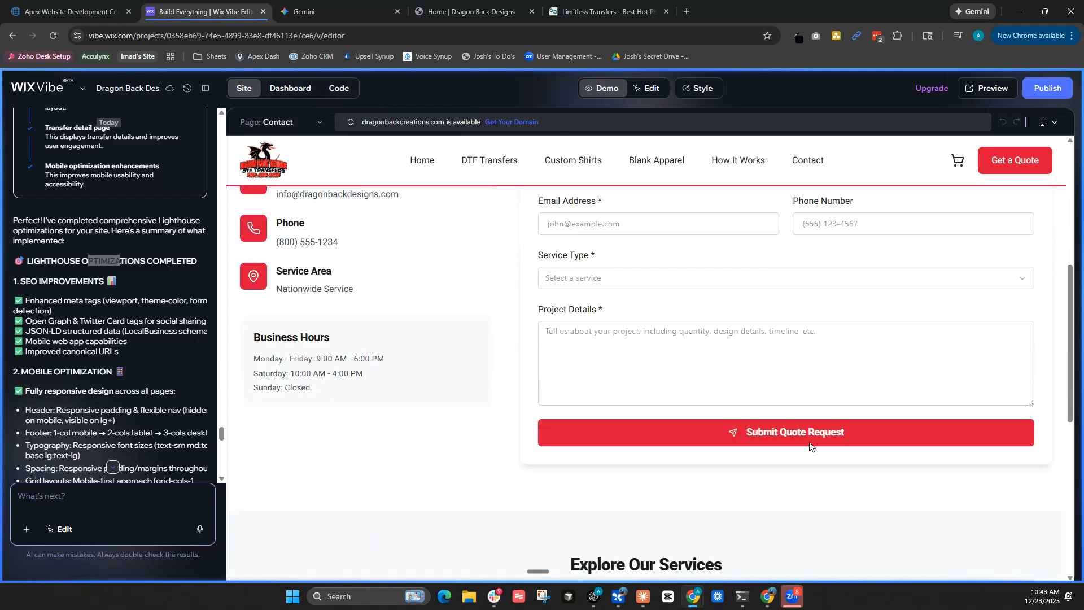
scroll(791, 414, down, 3)
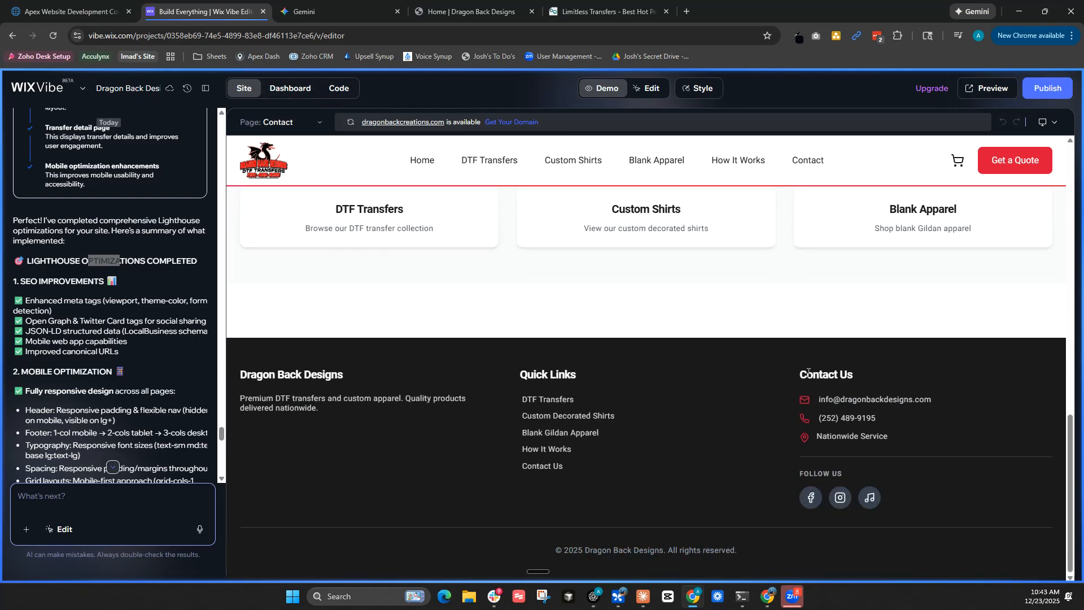
scroll(398, 285, up, 10)
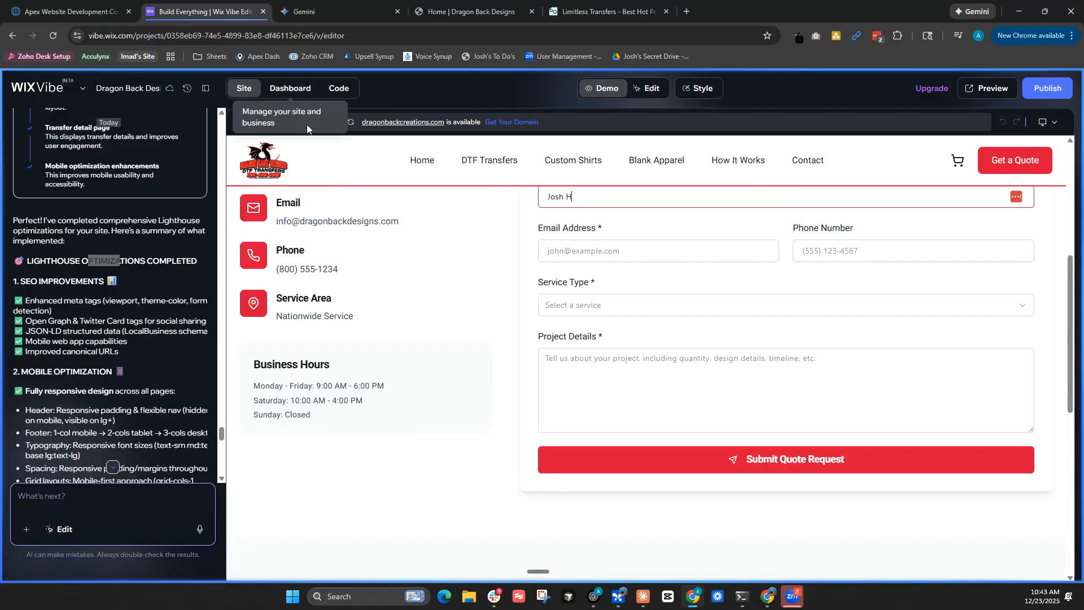
Open the Blank Gildan Apparel collection in the dashboard's CMS and review the Gildan 5000 Heavy Cotton T-Shirt item's fields.
click(302, 98)
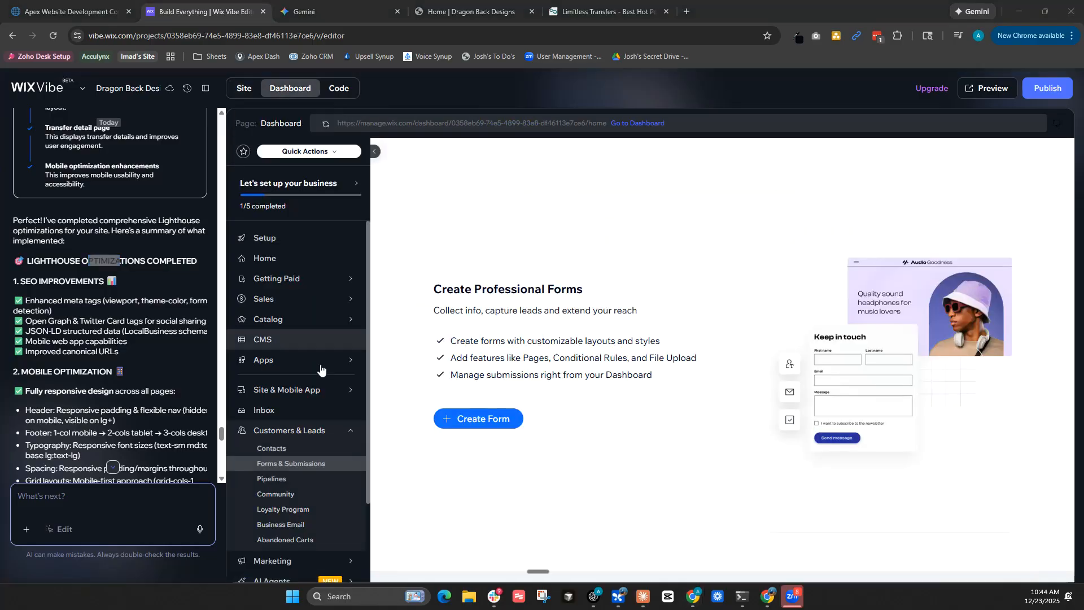
click(288, 341)
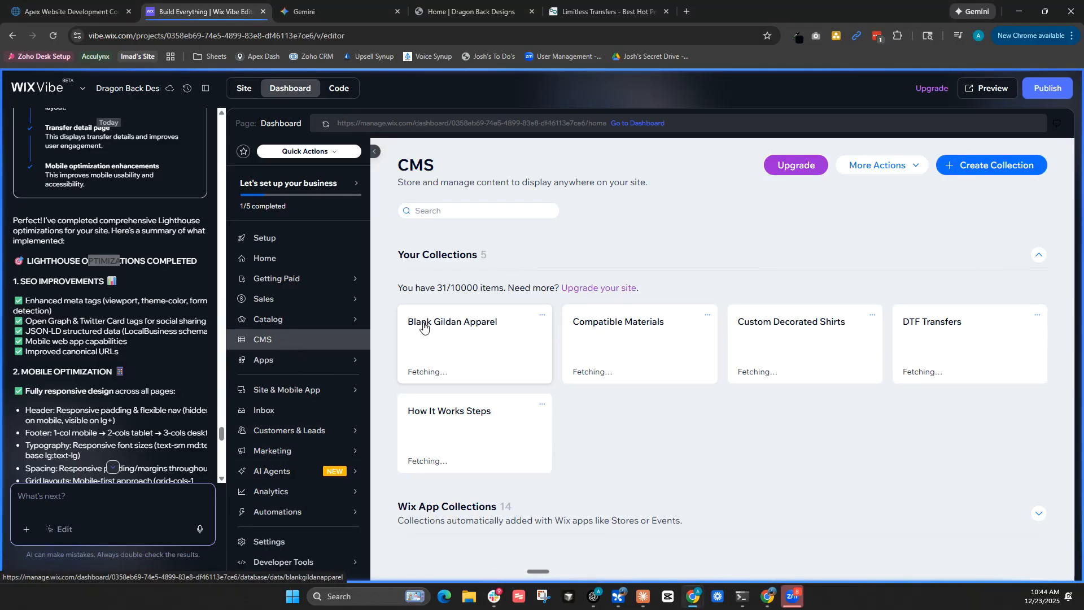
click(424, 327)
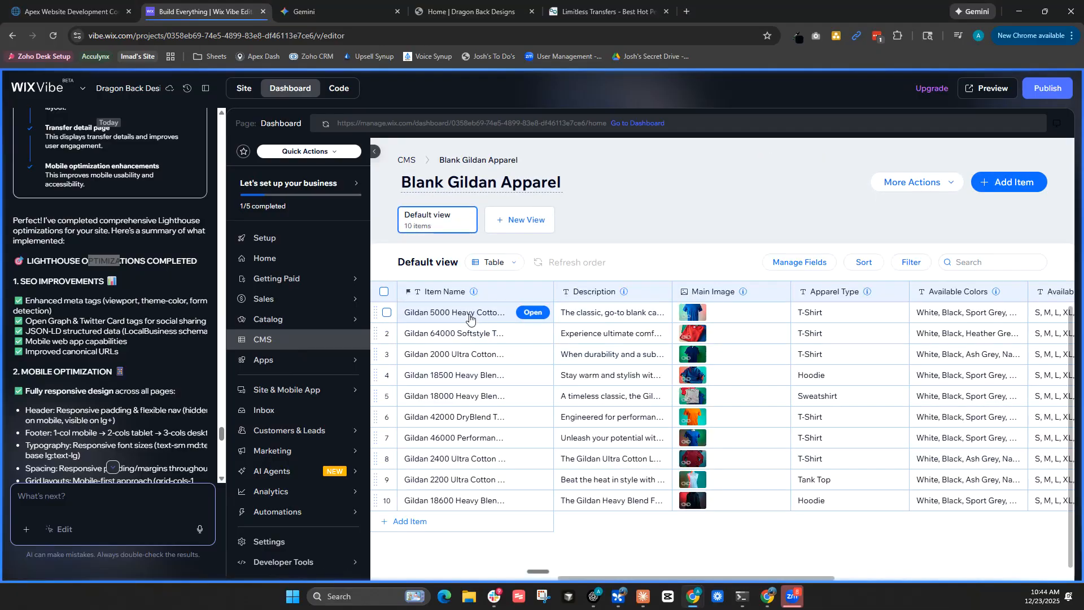
click(531, 312)
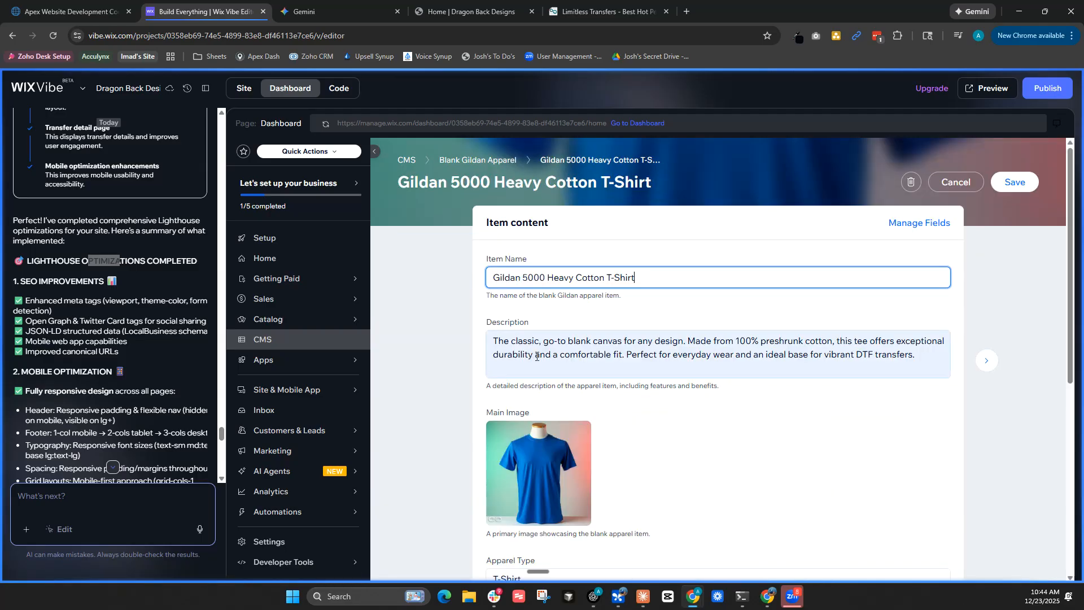
scroll(625, 352, down, 7)
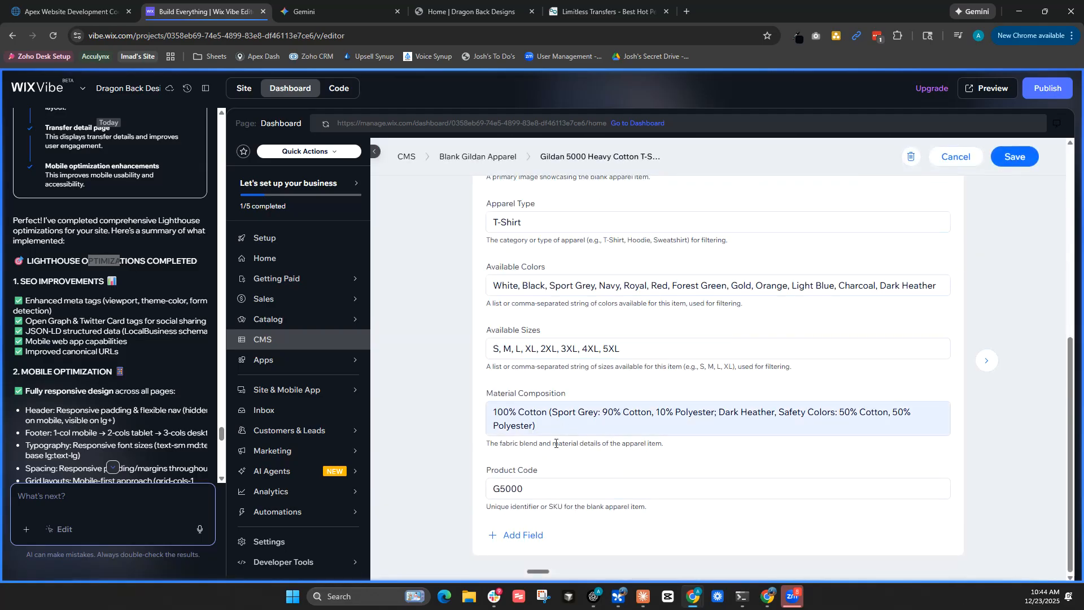
scroll(558, 402, up, 7)
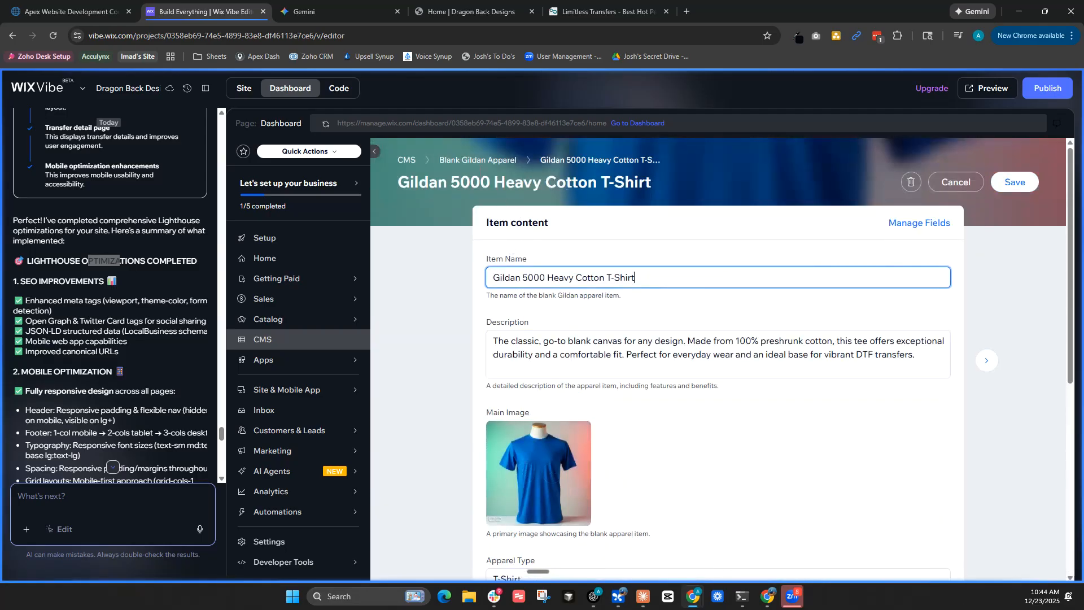
Go back to the CMS collections and review the Unisex Essential Crewneck Tee item in Custom Decorated Shirts, returning to its item table.
click(500, 162)
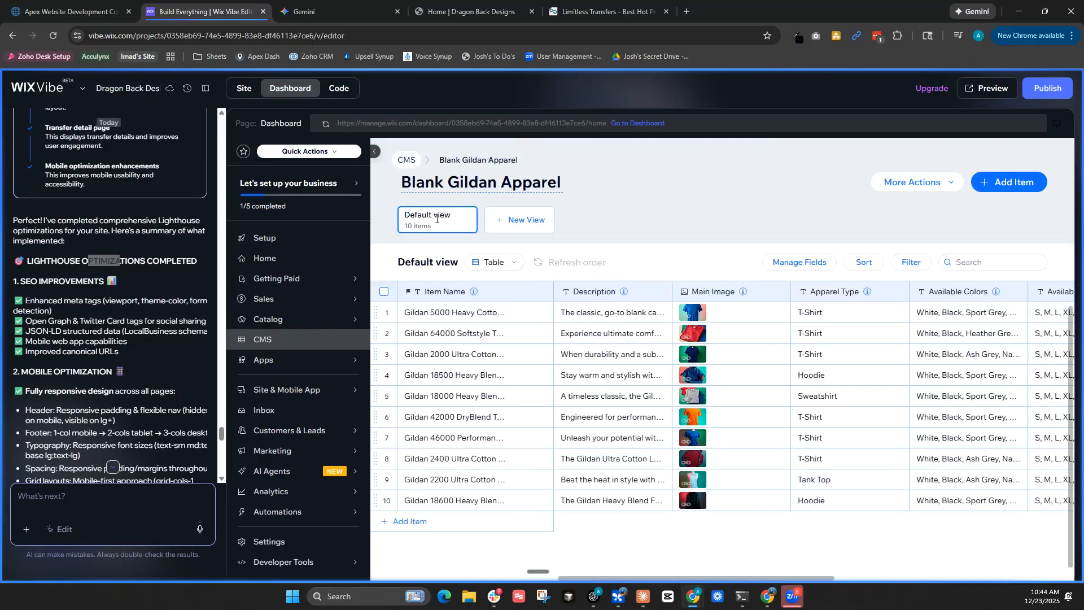
click(406, 160)
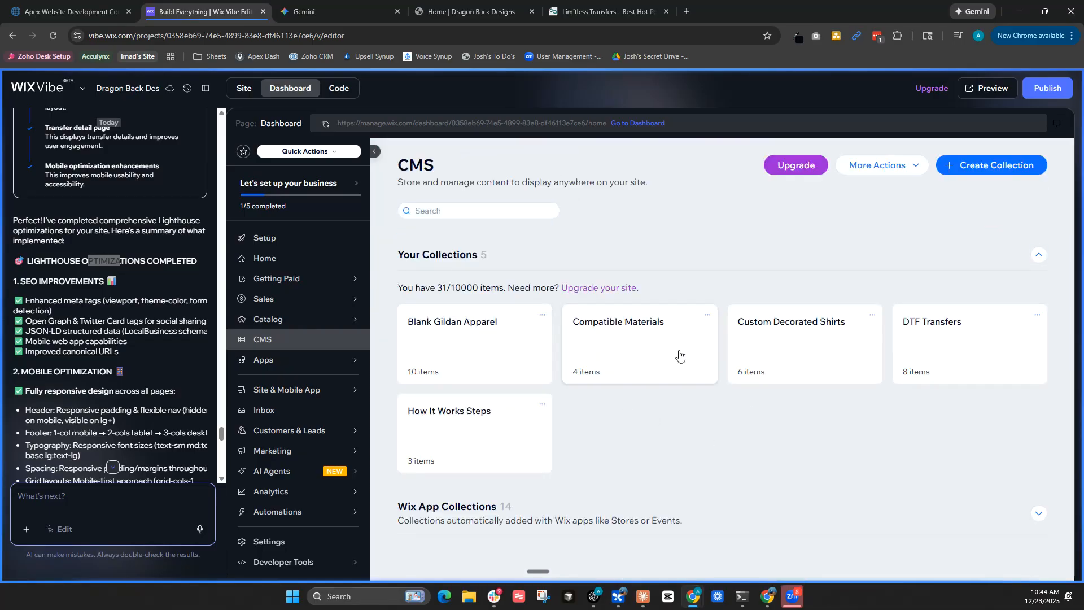
click(798, 327)
click(572, 320)
scroll(738, 412, down, 8)
scroll(738, 412, up, 8)
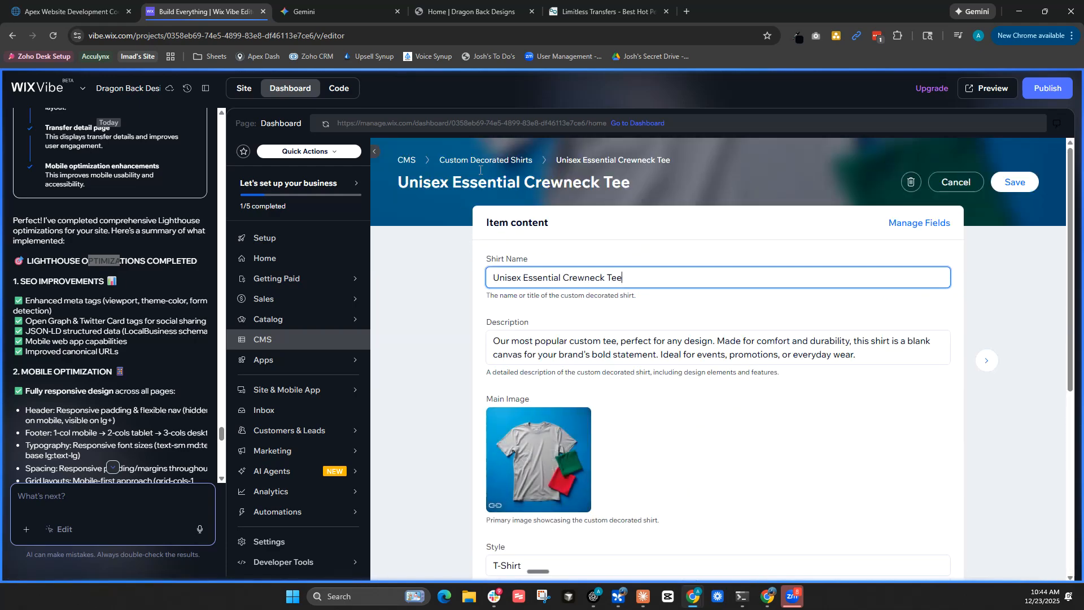
click(485, 160)
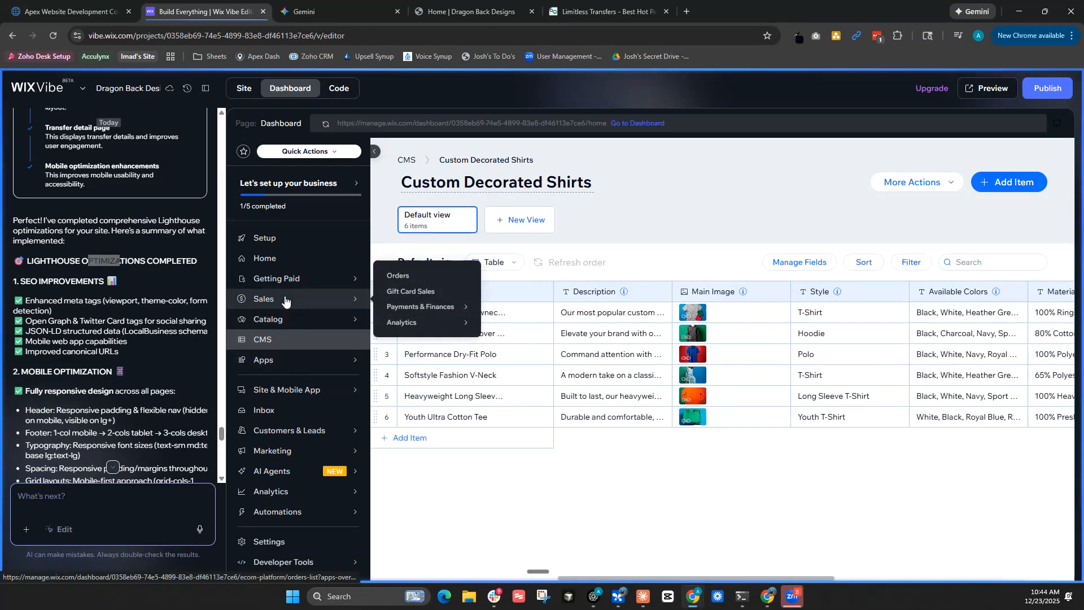
Look through the Orders, Gift Card Sales and All Payments pages of the dashboard's Sales section.
click(400, 277)
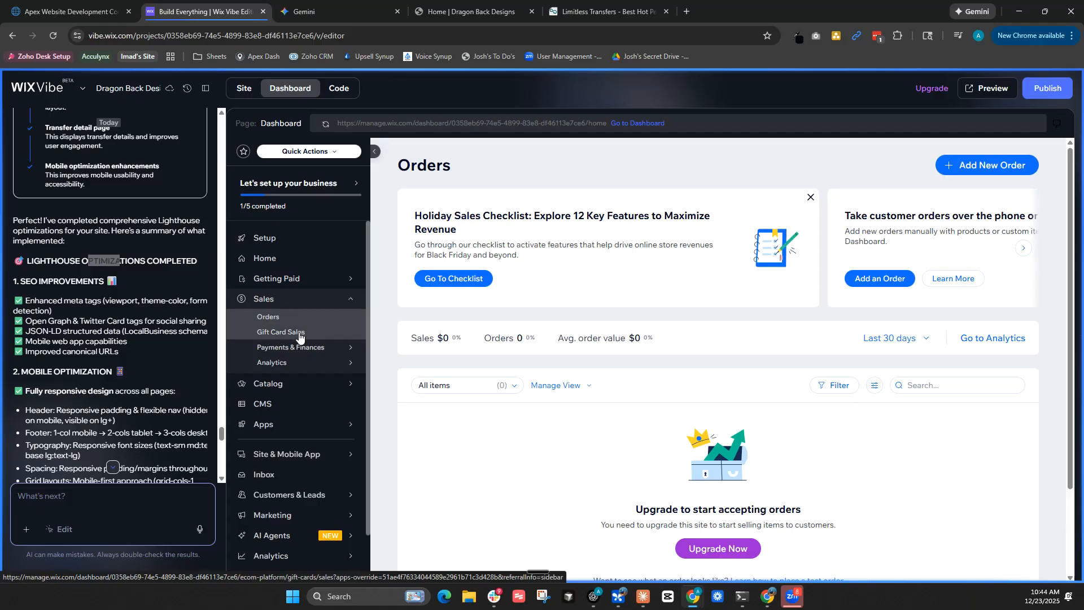
click(299, 334)
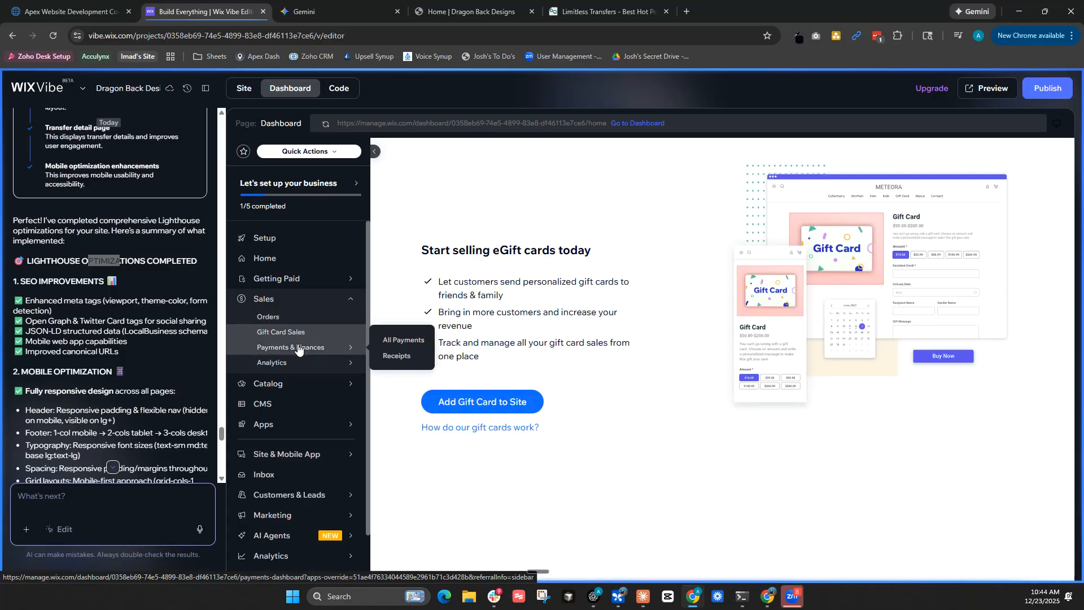
click(298, 348)
mouse_move(284, 402)
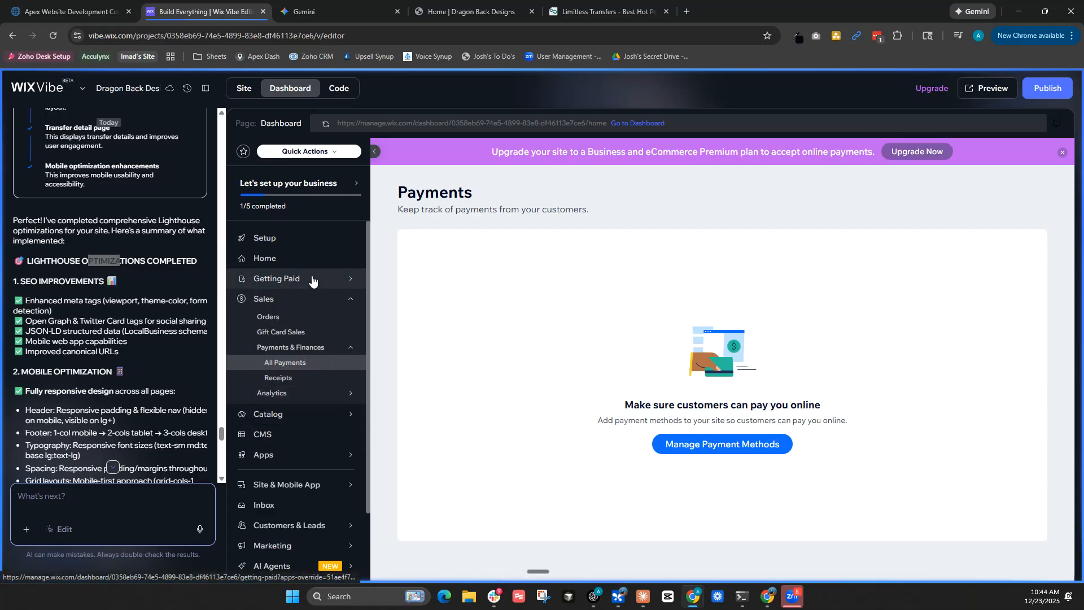
Open the store products list in Catalog and review the Blank Gildan T-Shirt - White product's description and pricing.
click(310, 413)
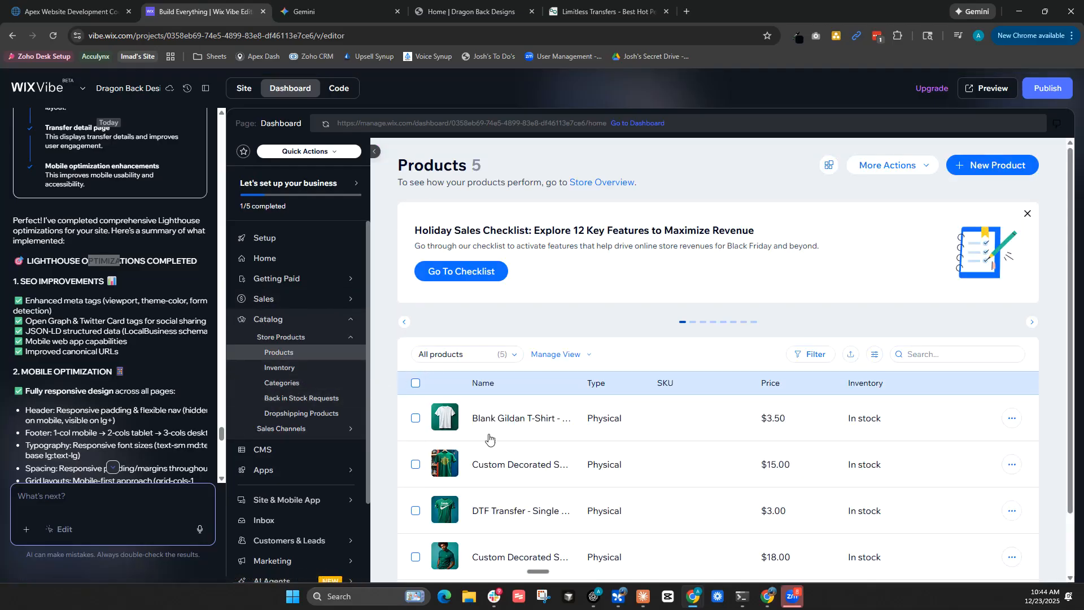
scroll(716, 374, down, 1)
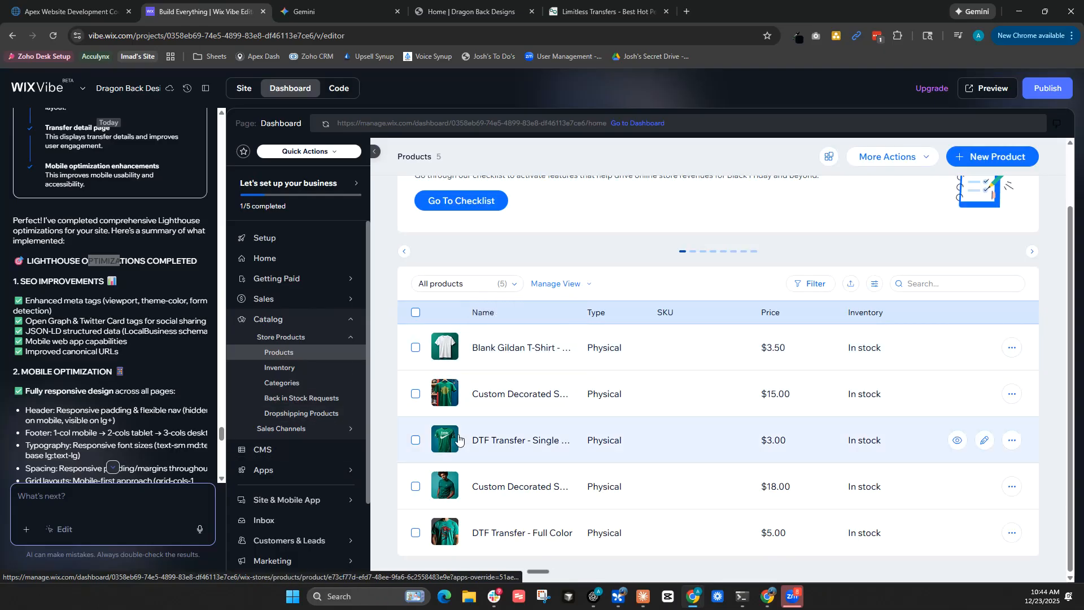
click(528, 355)
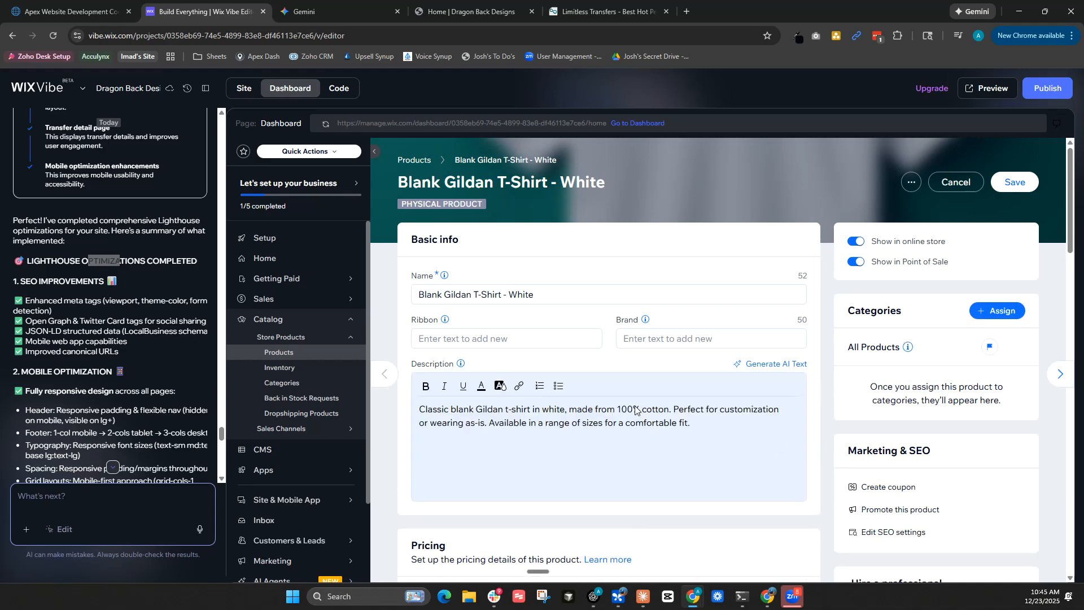
scroll(728, 404, down, 3)
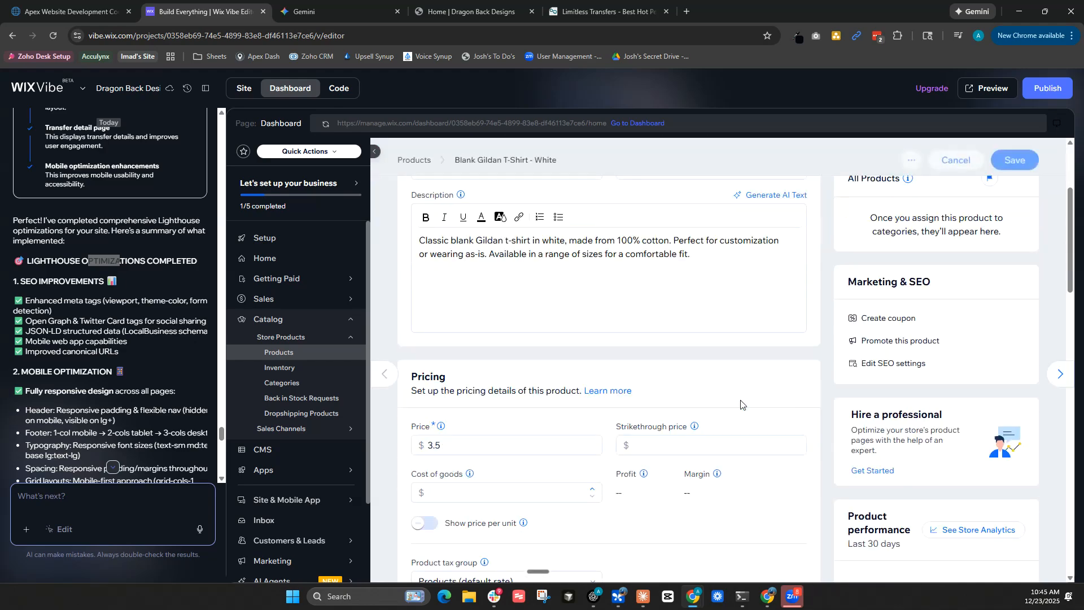
Check the white T-shirt product's SEO settings, close them without changes and look over its pricing section.
click(884, 365)
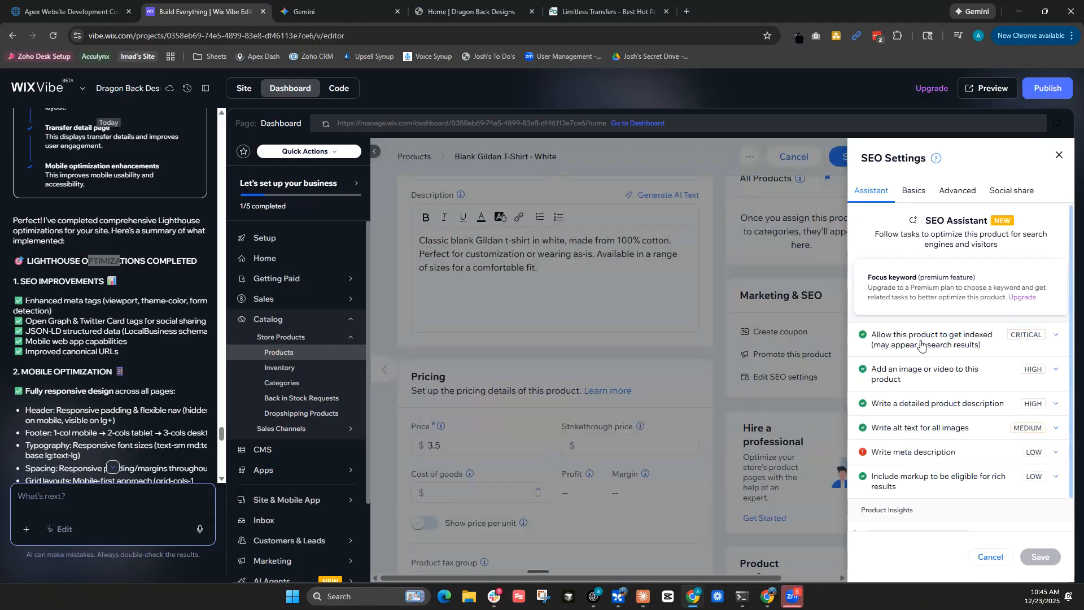
click(991, 556)
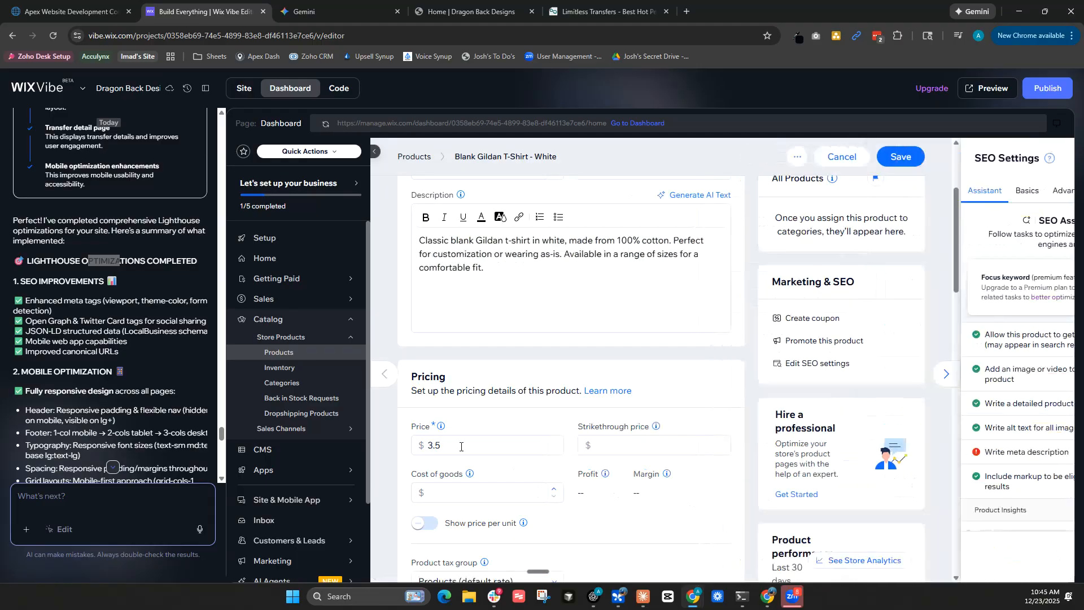
scroll(283, 227, down, 1)
scroll(282, 227, up, 1)
View the dashboard's Setup page, then switch to the Notion course outline and highlight "Changes published" in the Launch Checklist.
click(277, 238)
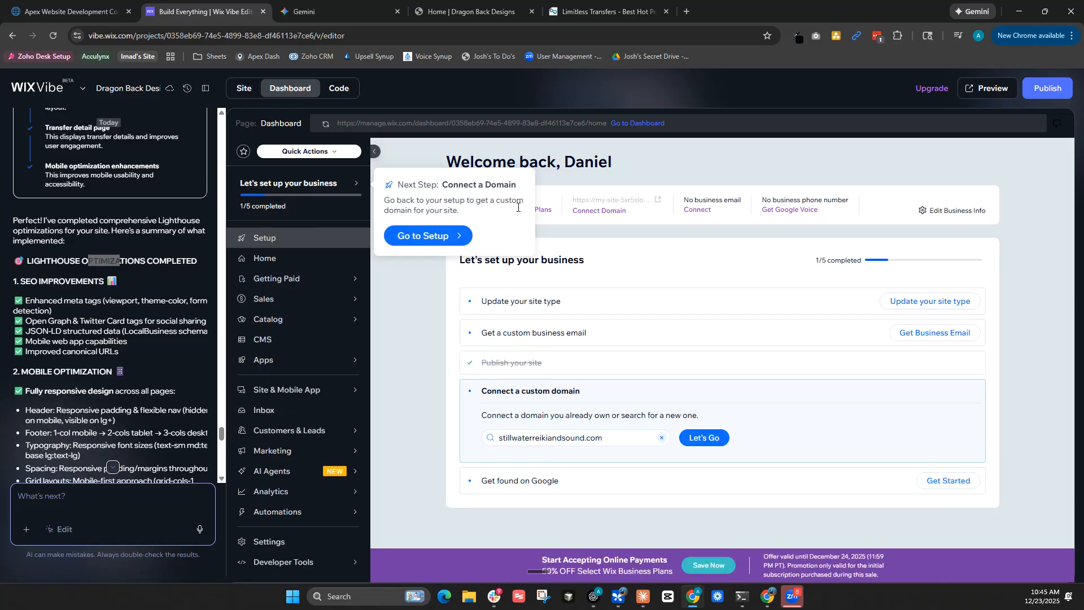
click(62, 11)
drag(446, 421, 522, 455)
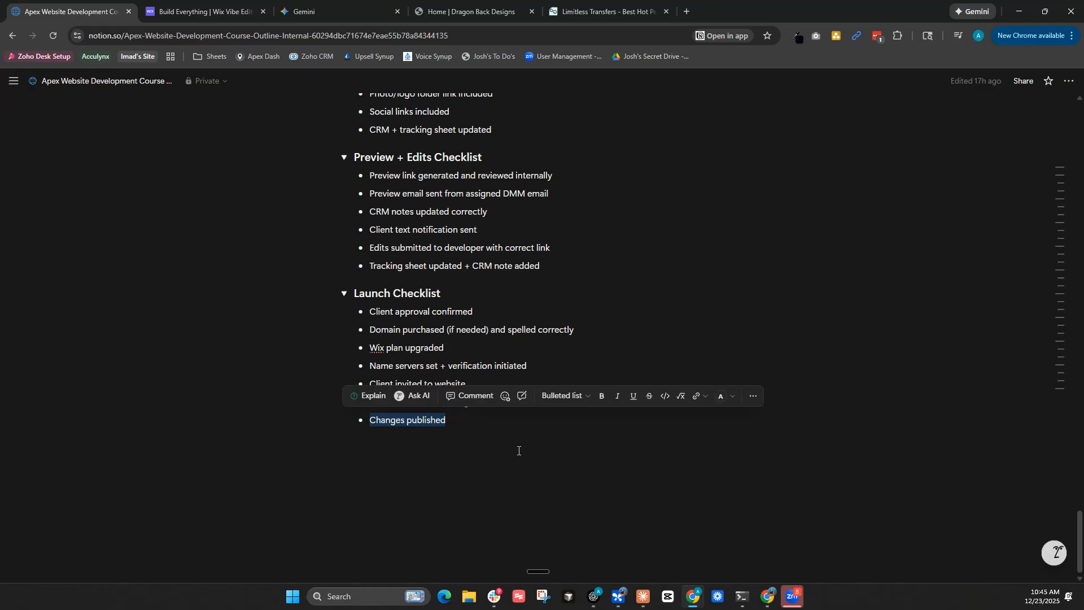